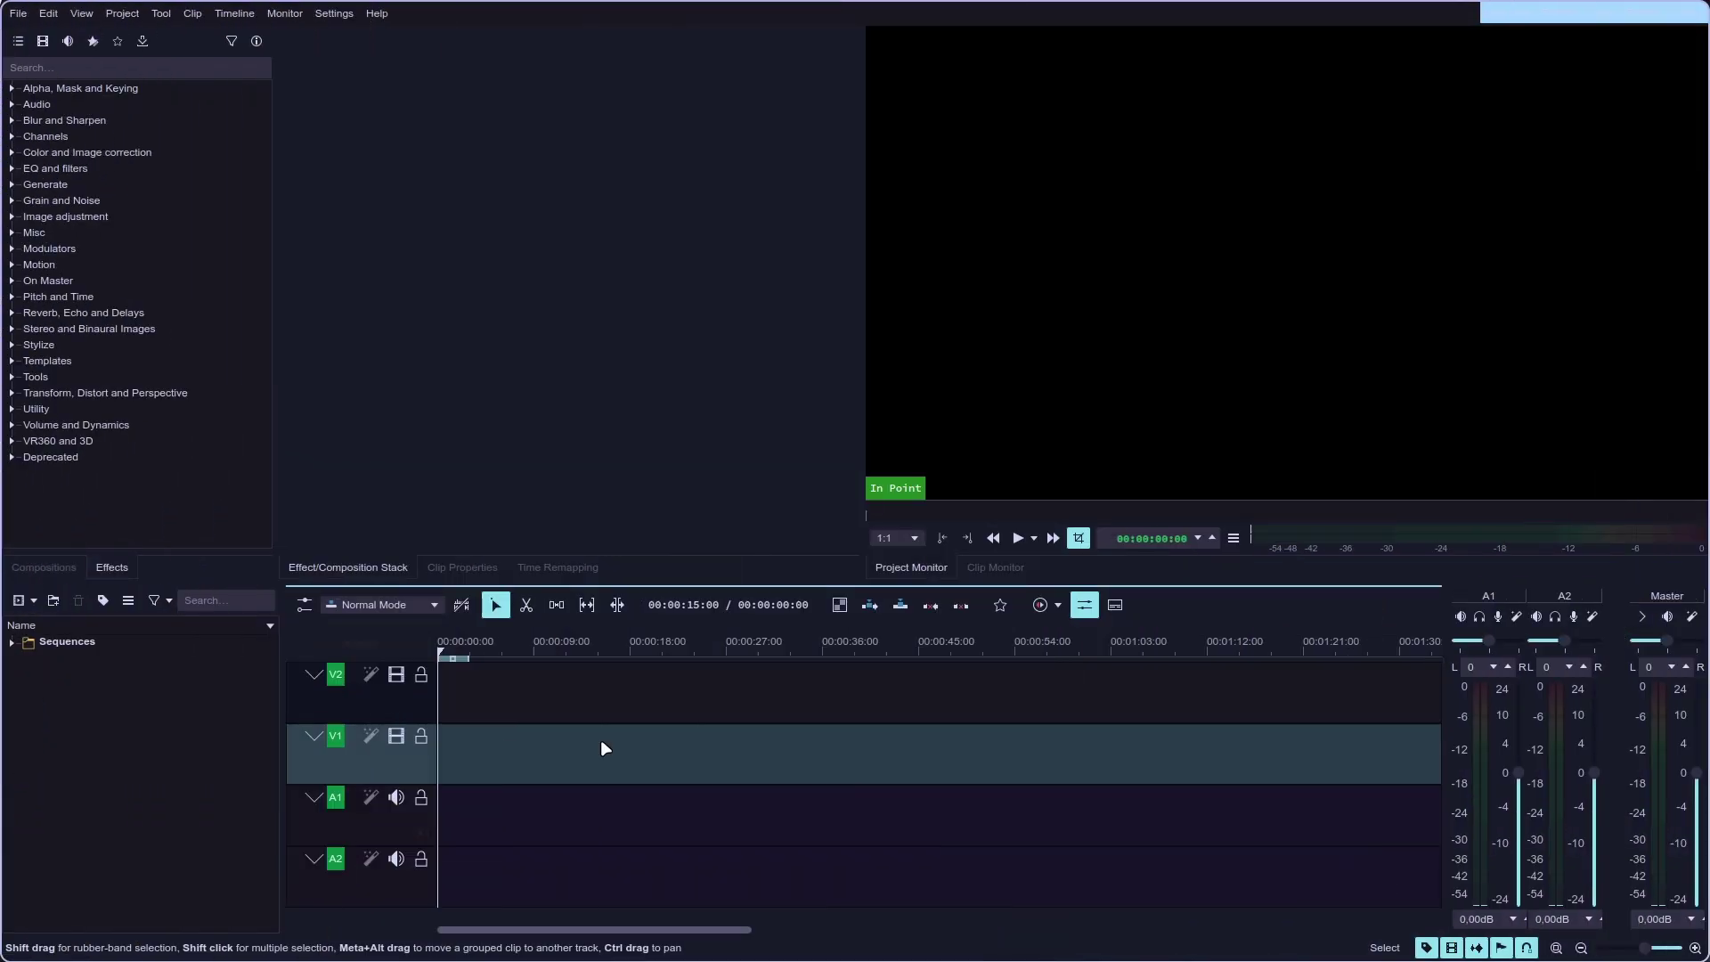
Step: Show the Project Bin's Add Clip menu of clip types for the empty project
{"action": "left_click", "coordinate": [54, 601]}
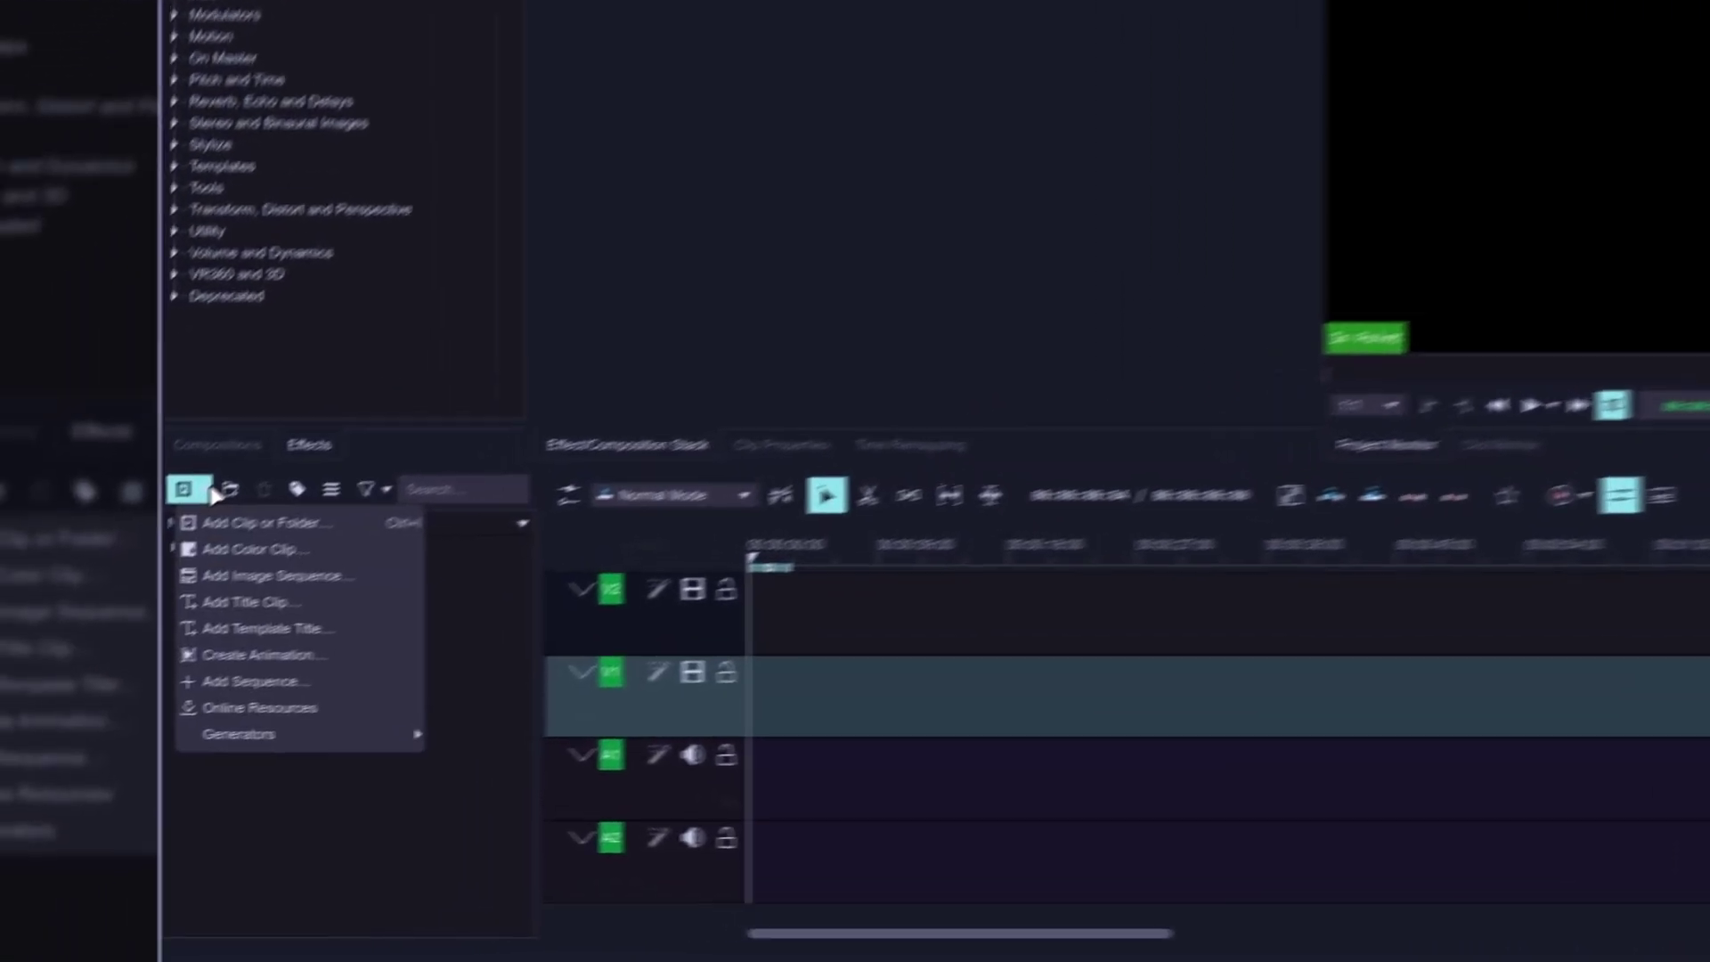
Step: Create a black 30-second Color Clip and place it at the start of track V1
{"action": "left_click", "coordinate": [132, 643]}
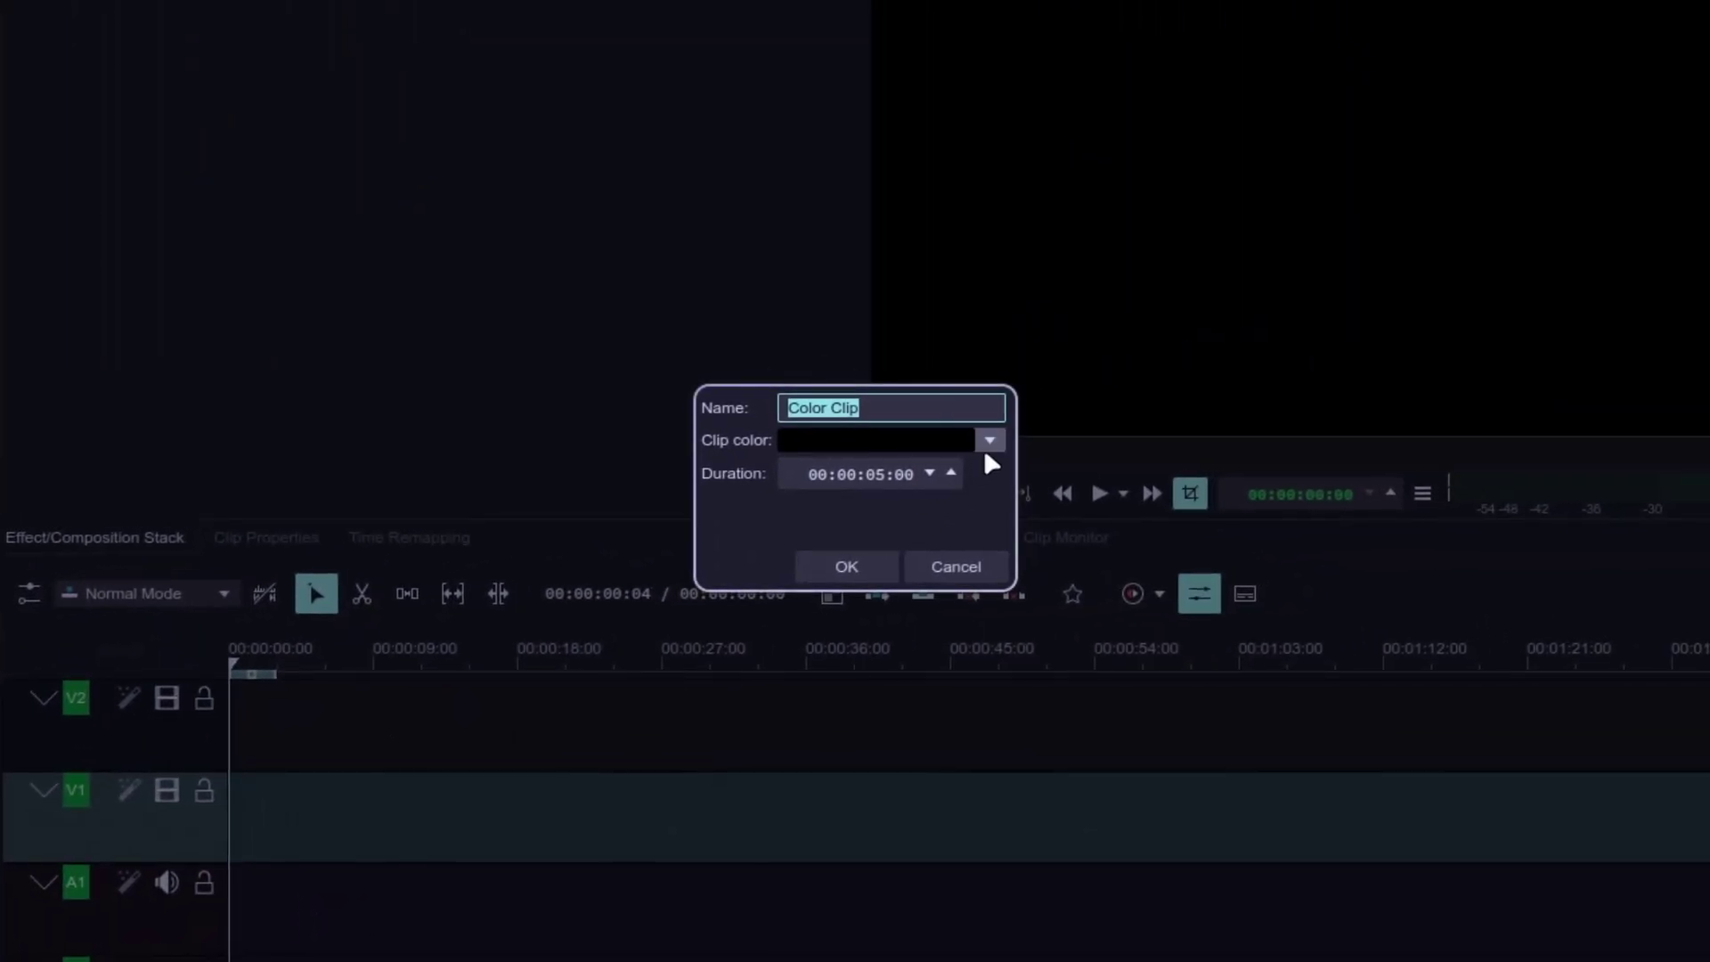
{"action": "left_click", "coordinate": [1626, 310]}
{"action": "left_click", "coordinate": [913, 574]}
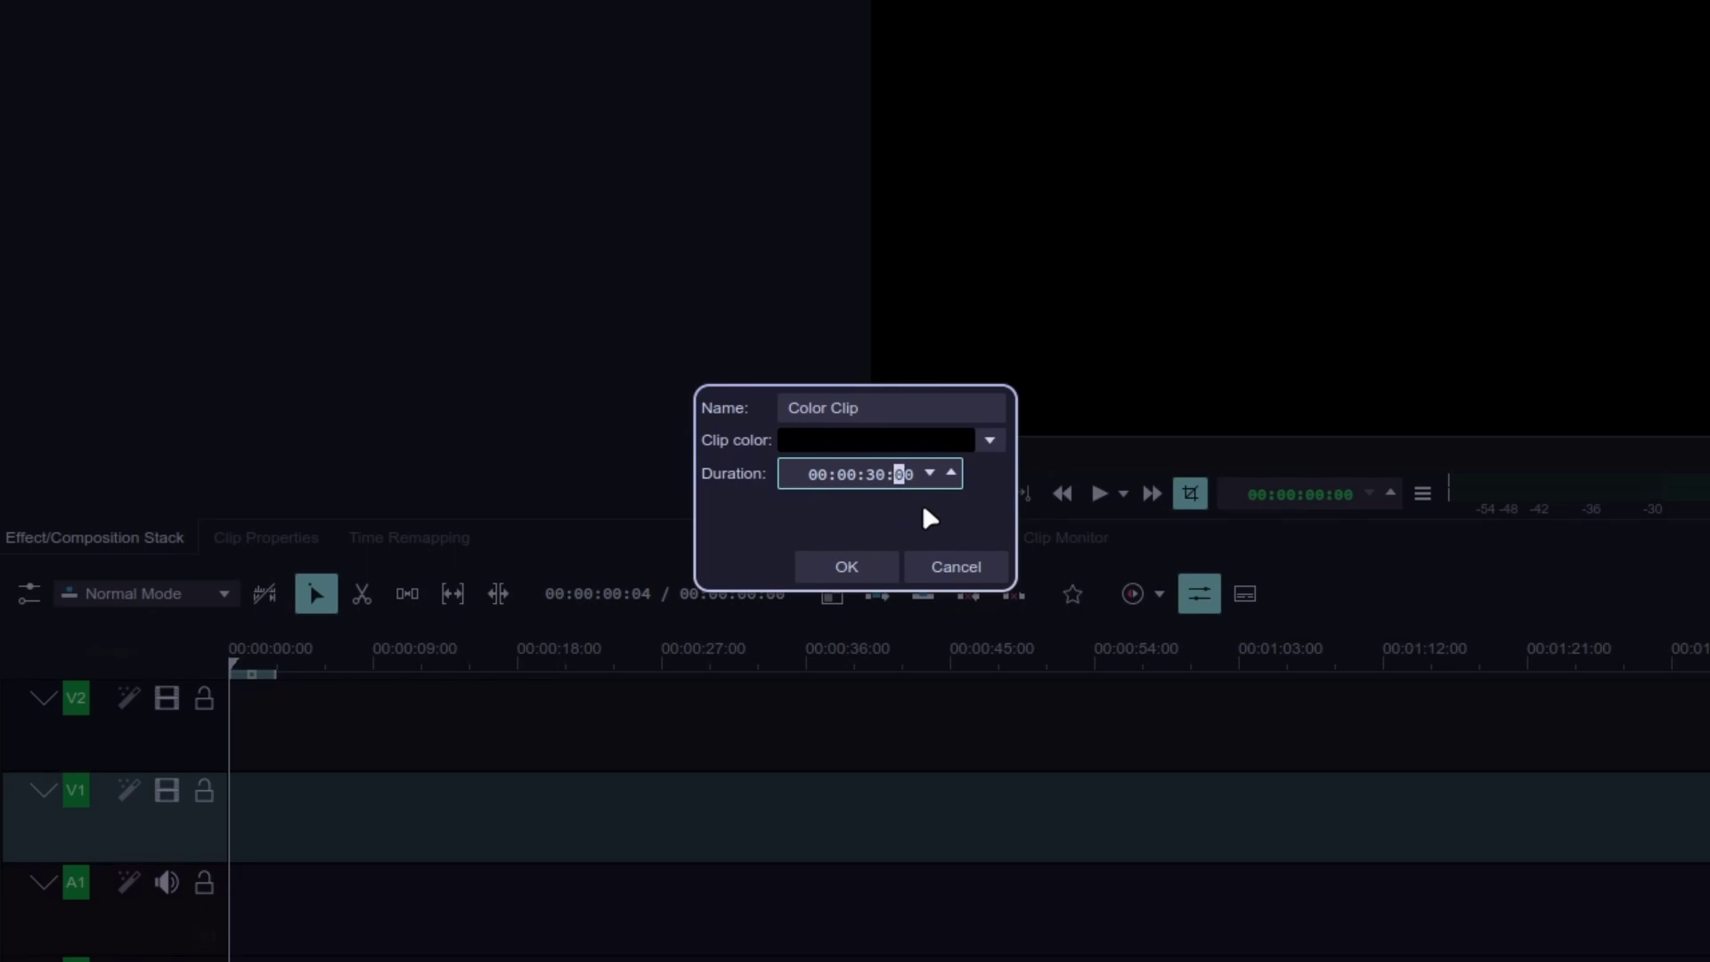
{"action": "left_click", "coordinate": [877, 566]}
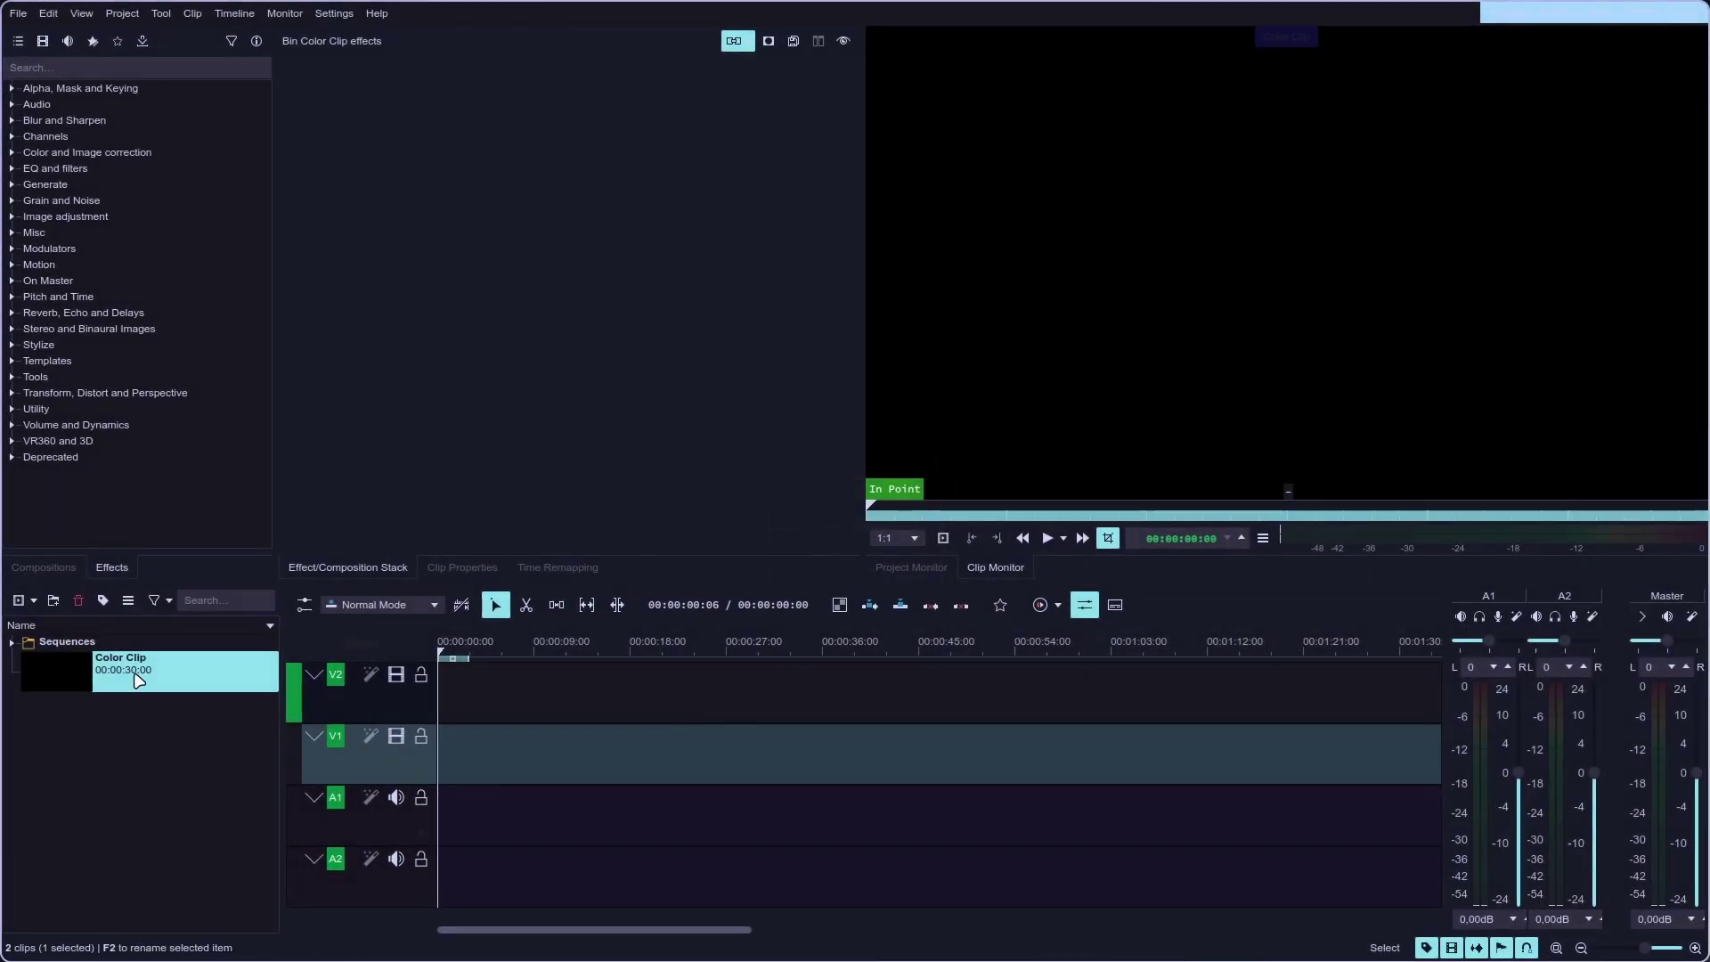
{"action": "left_click_drag", "start_coordinate": [138, 680], "coordinate": [465, 752]}
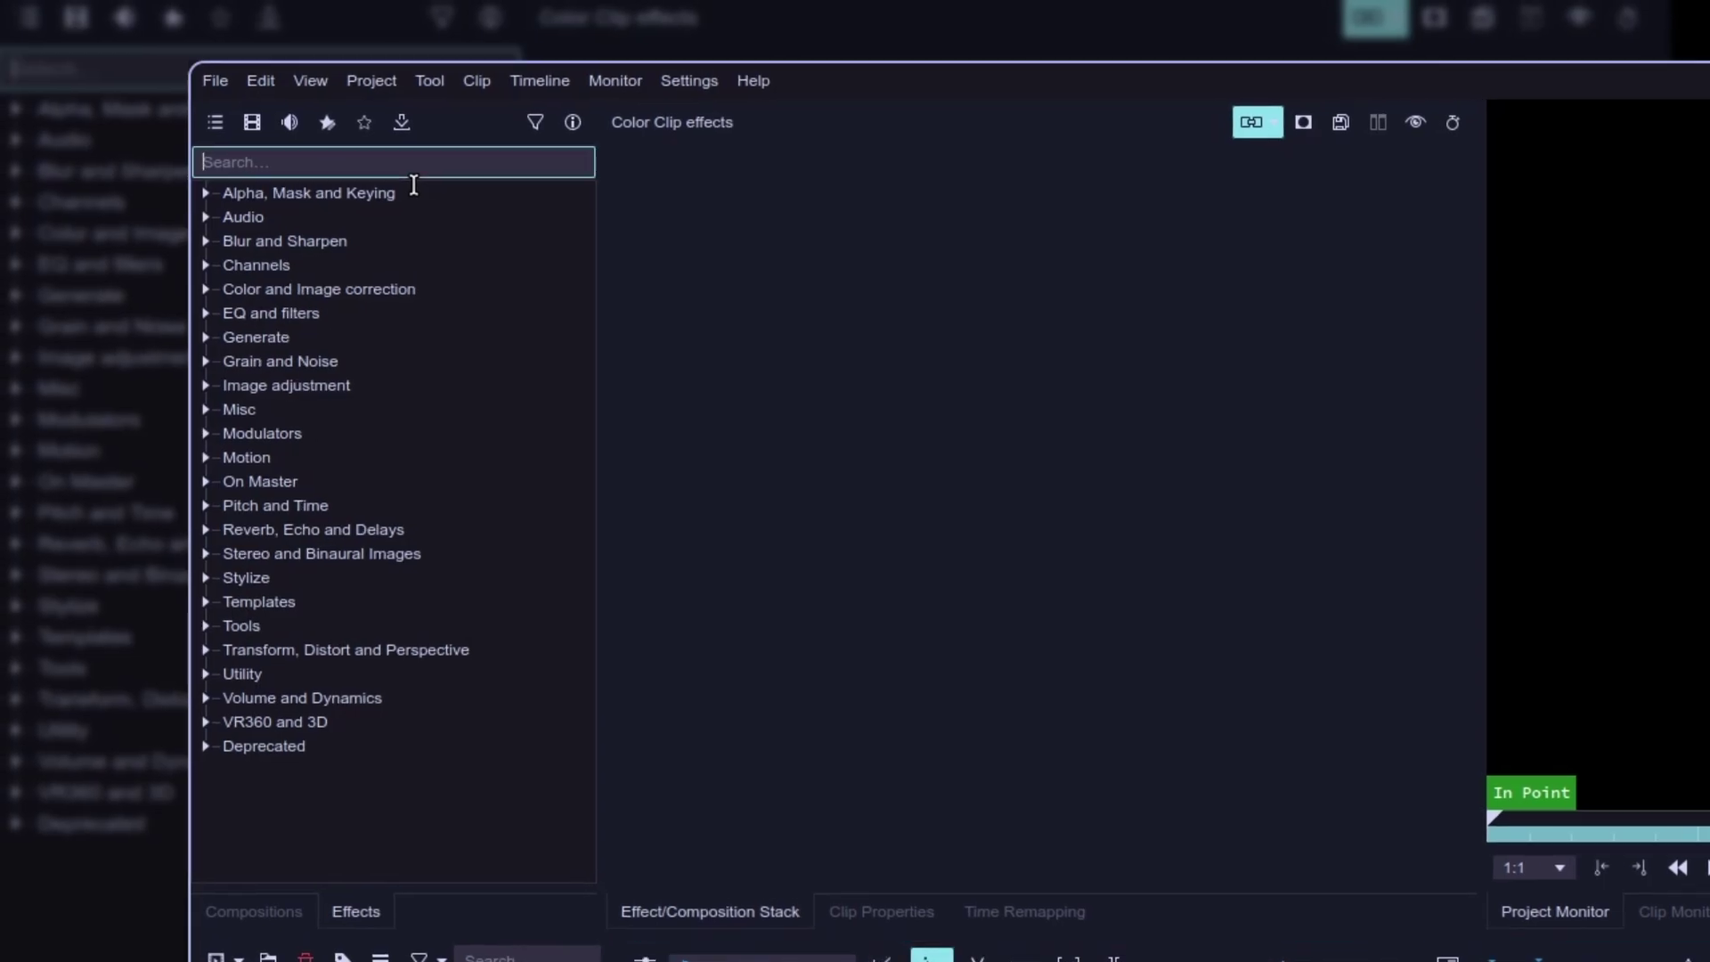
Step: Apply a Cairogradient effect to the V1 clip and set its pattern to Radial
{"action": "type", "text": "cair"}
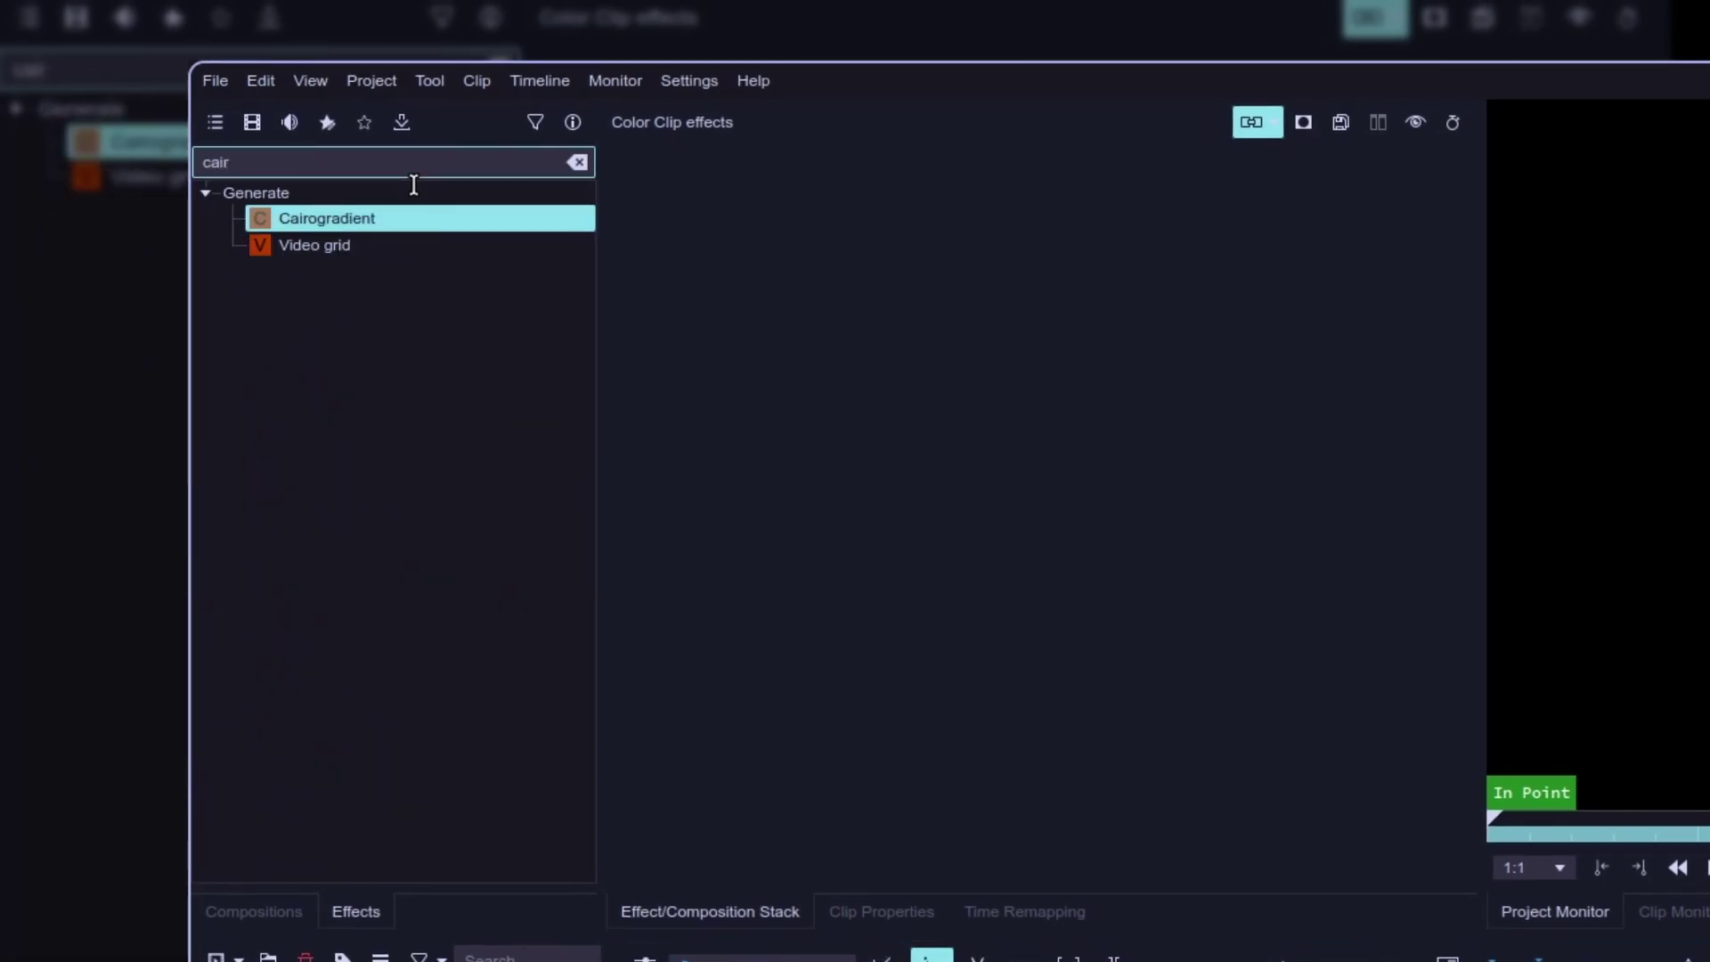
{"action": "left_click_drag", "start_coordinate": [392, 218], "coordinate": [980, 695]}
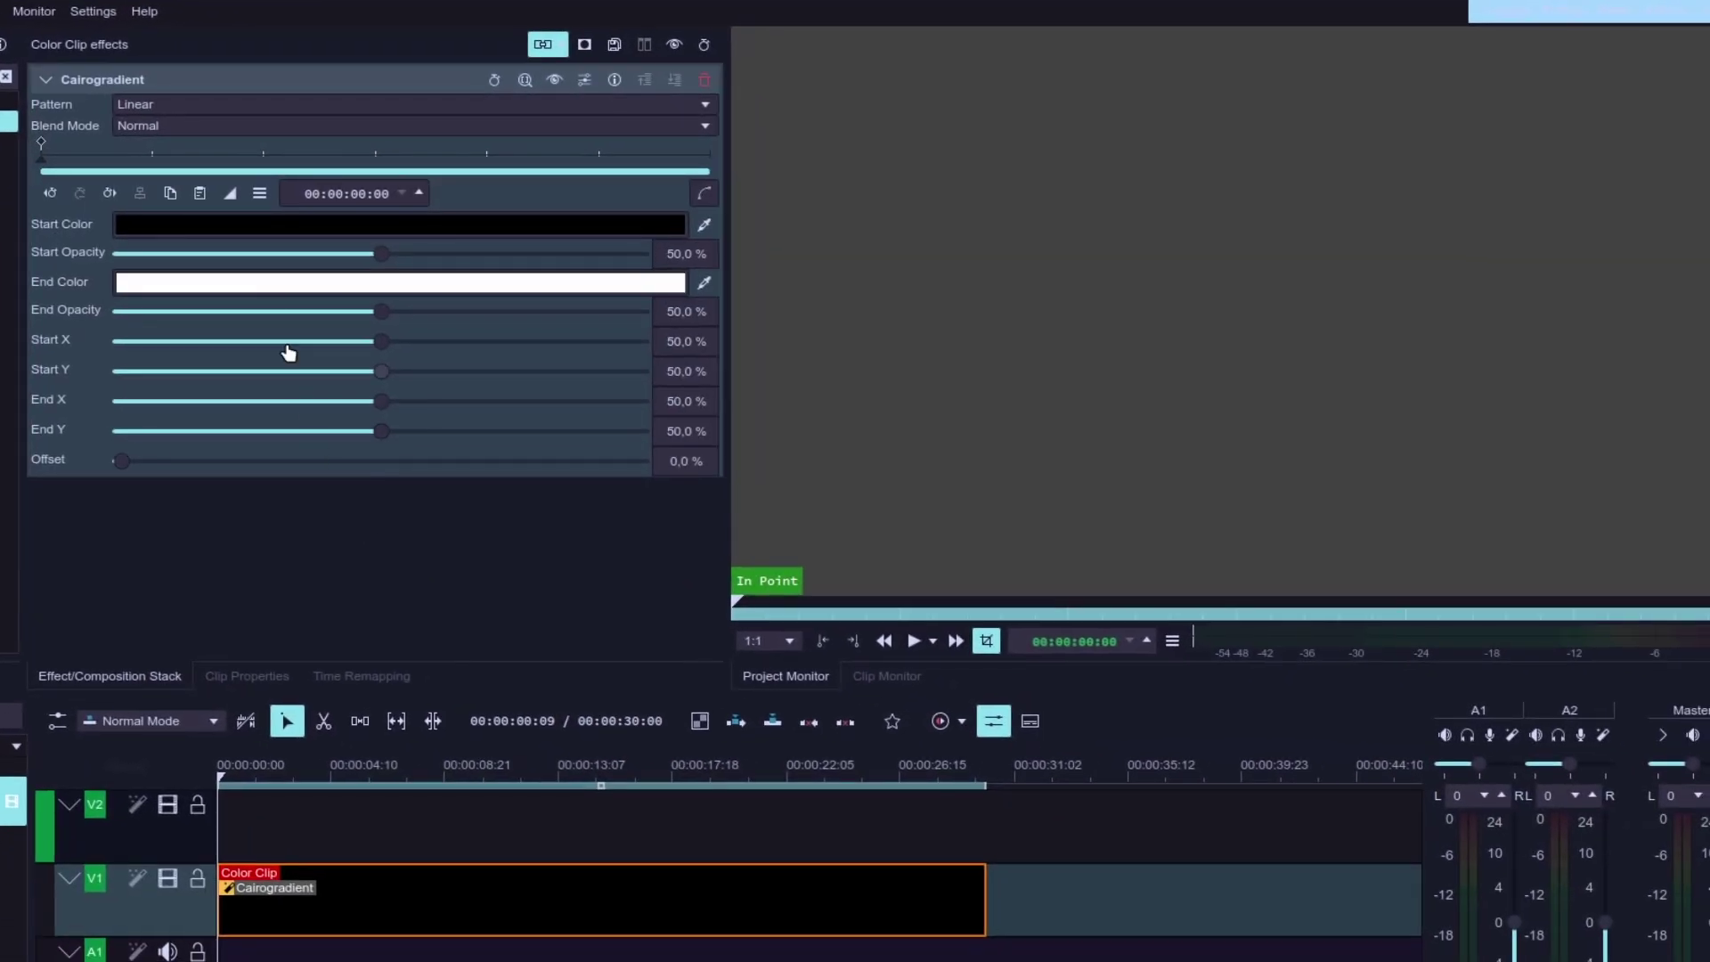
{"action": "left_click", "coordinate": [265, 103]}
{"action": "left_click", "coordinate": [262, 126]}
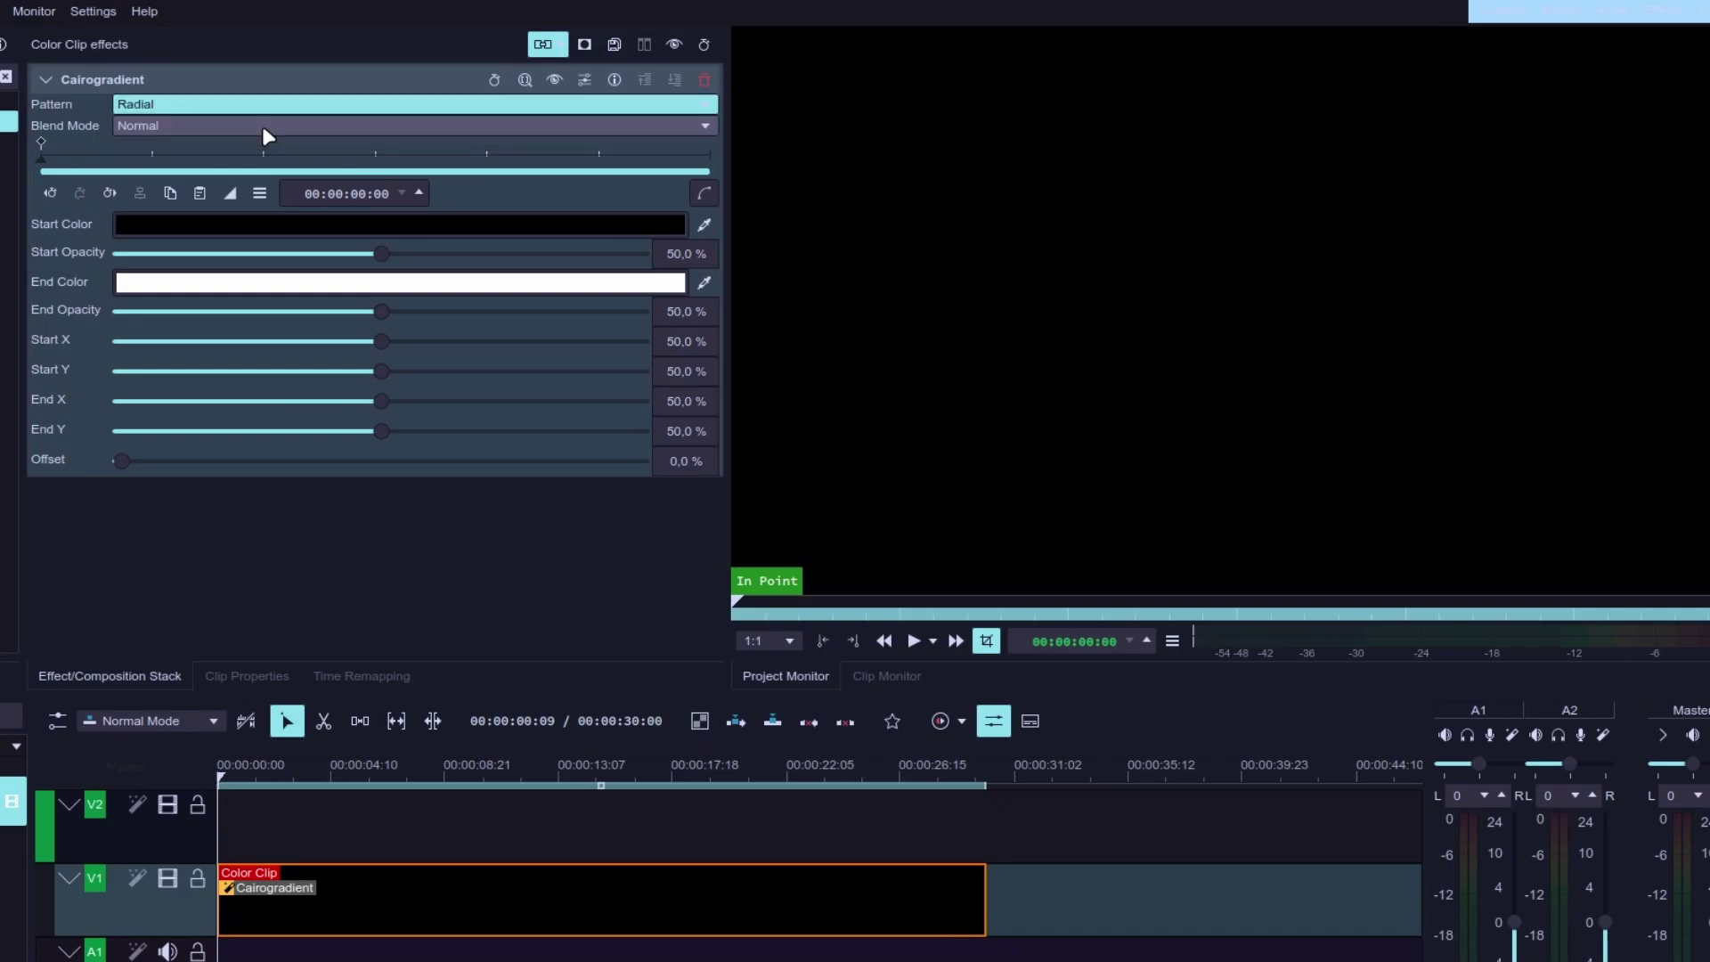
Step: Set End X and End Y to 0 %, End Opacity to 100 % and Start Opacity to 32 %
{"action": "left_click_drag", "start_coordinate": [381, 401], "coordinate": [90, 414]}
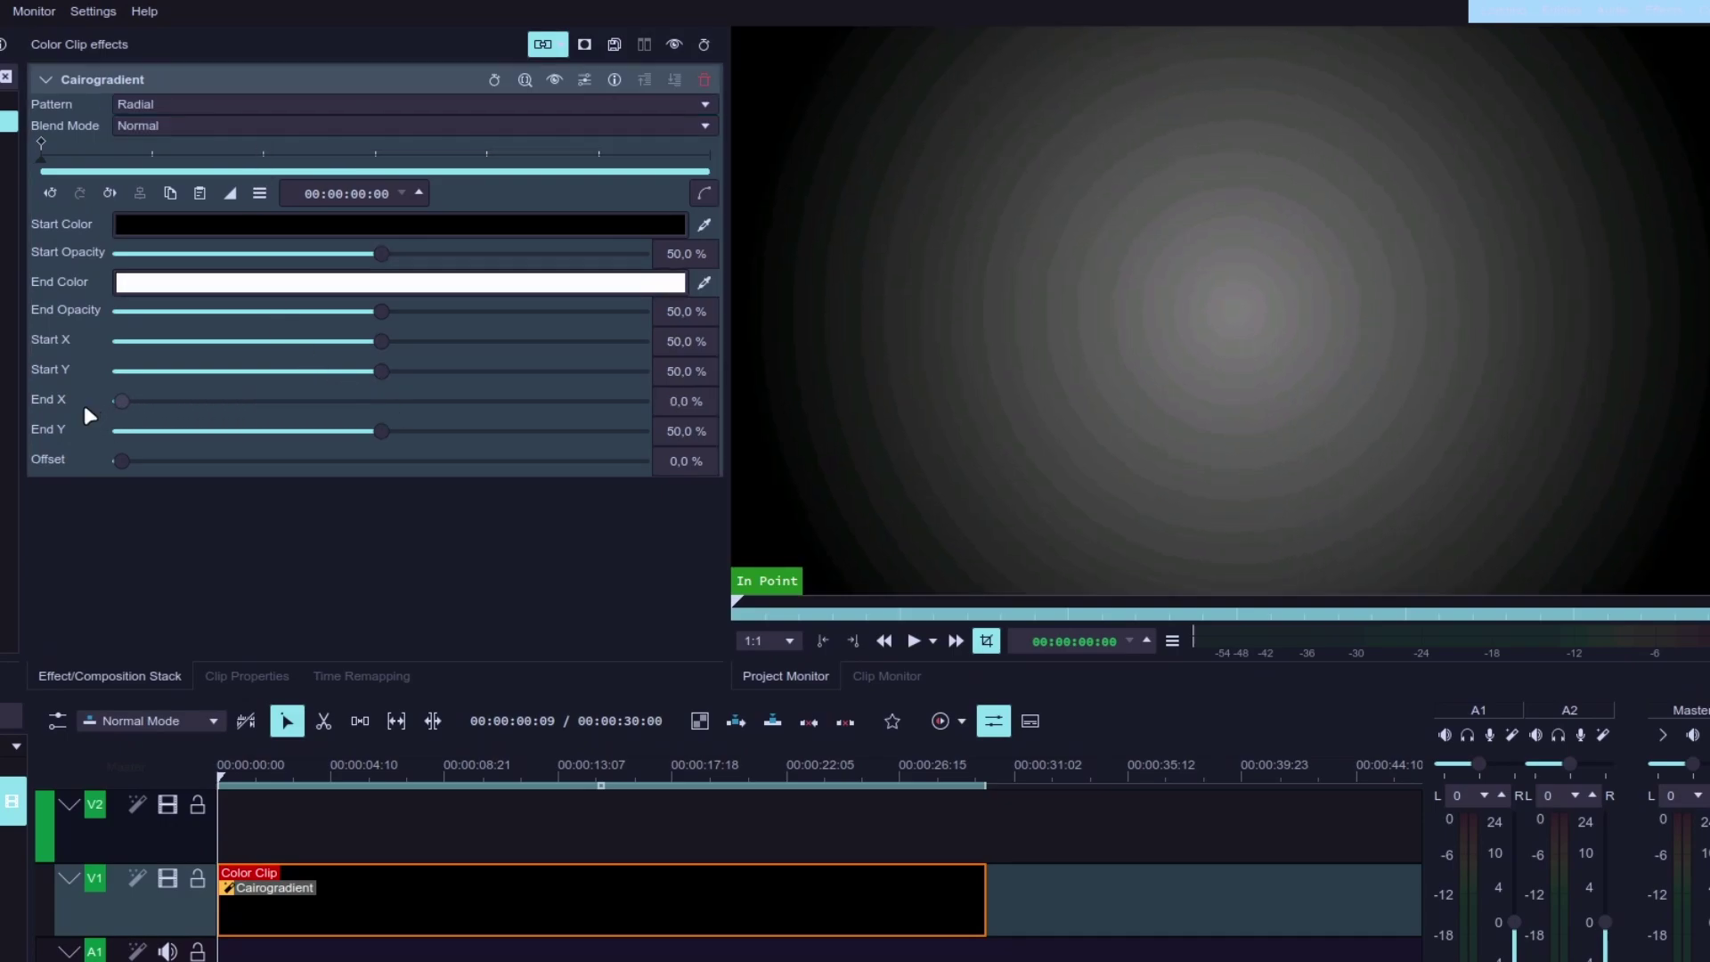
{"action": "left_click_drag", "start_coordinate": [395, 434], "coordinate": [85, 434]}
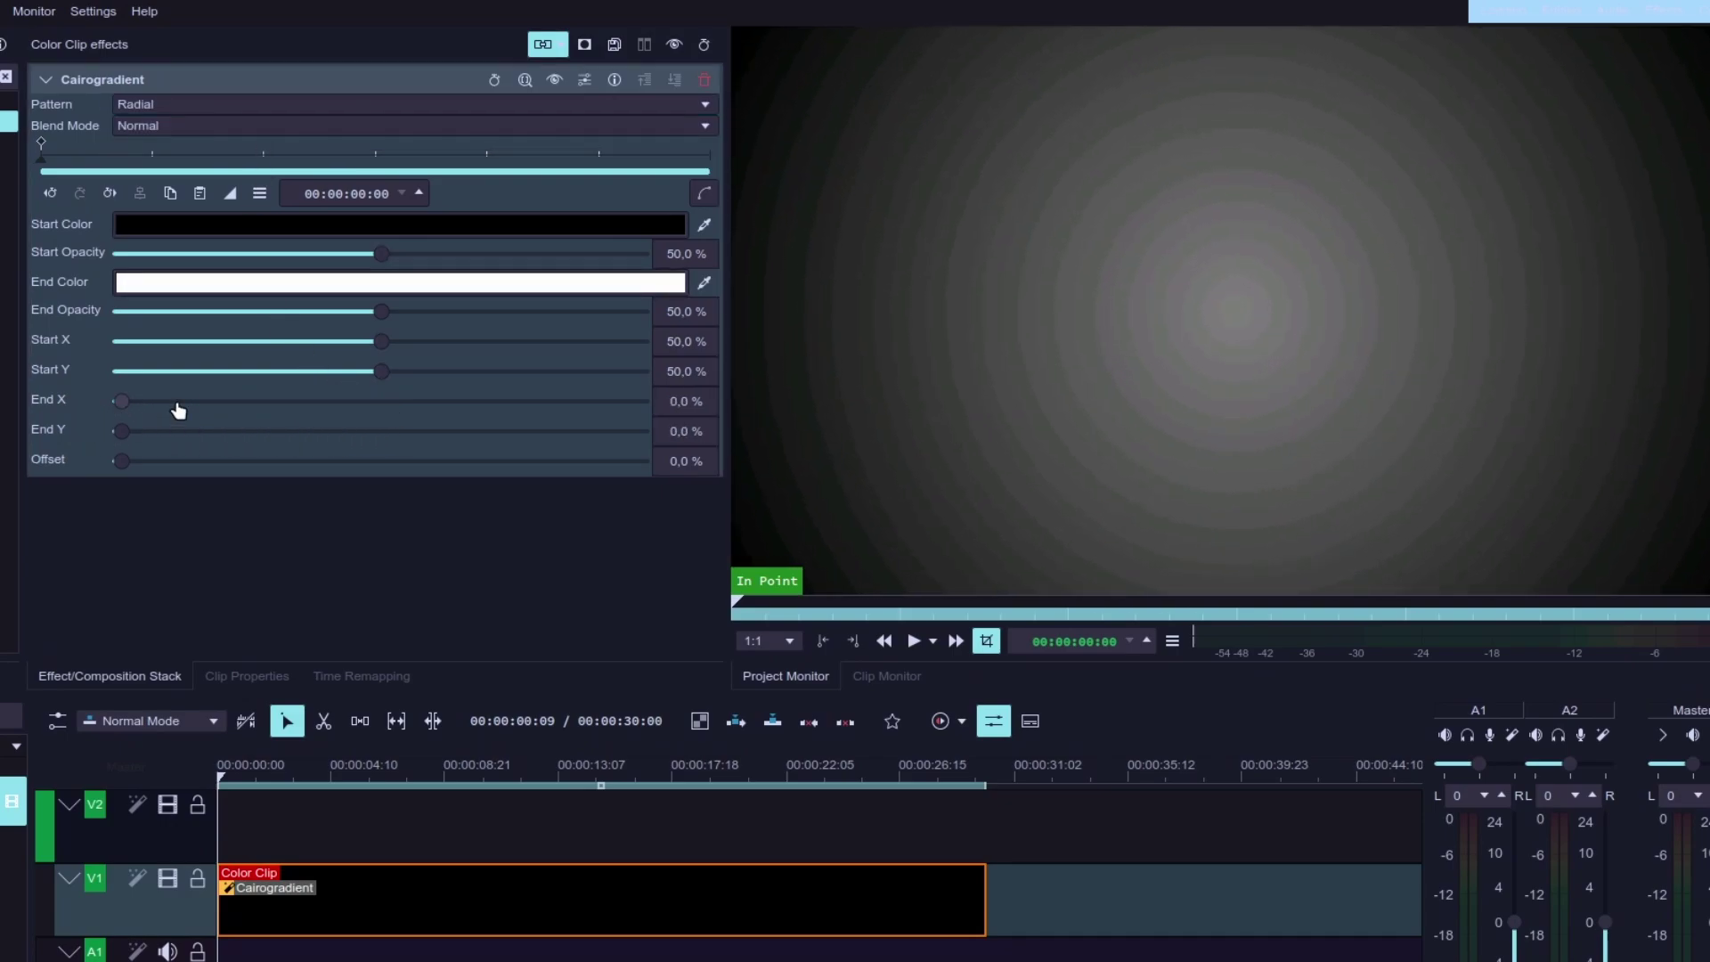
{"action": "left_click_drag", "start_coordinate": [385, 311], "coordinate": [673, 323]}
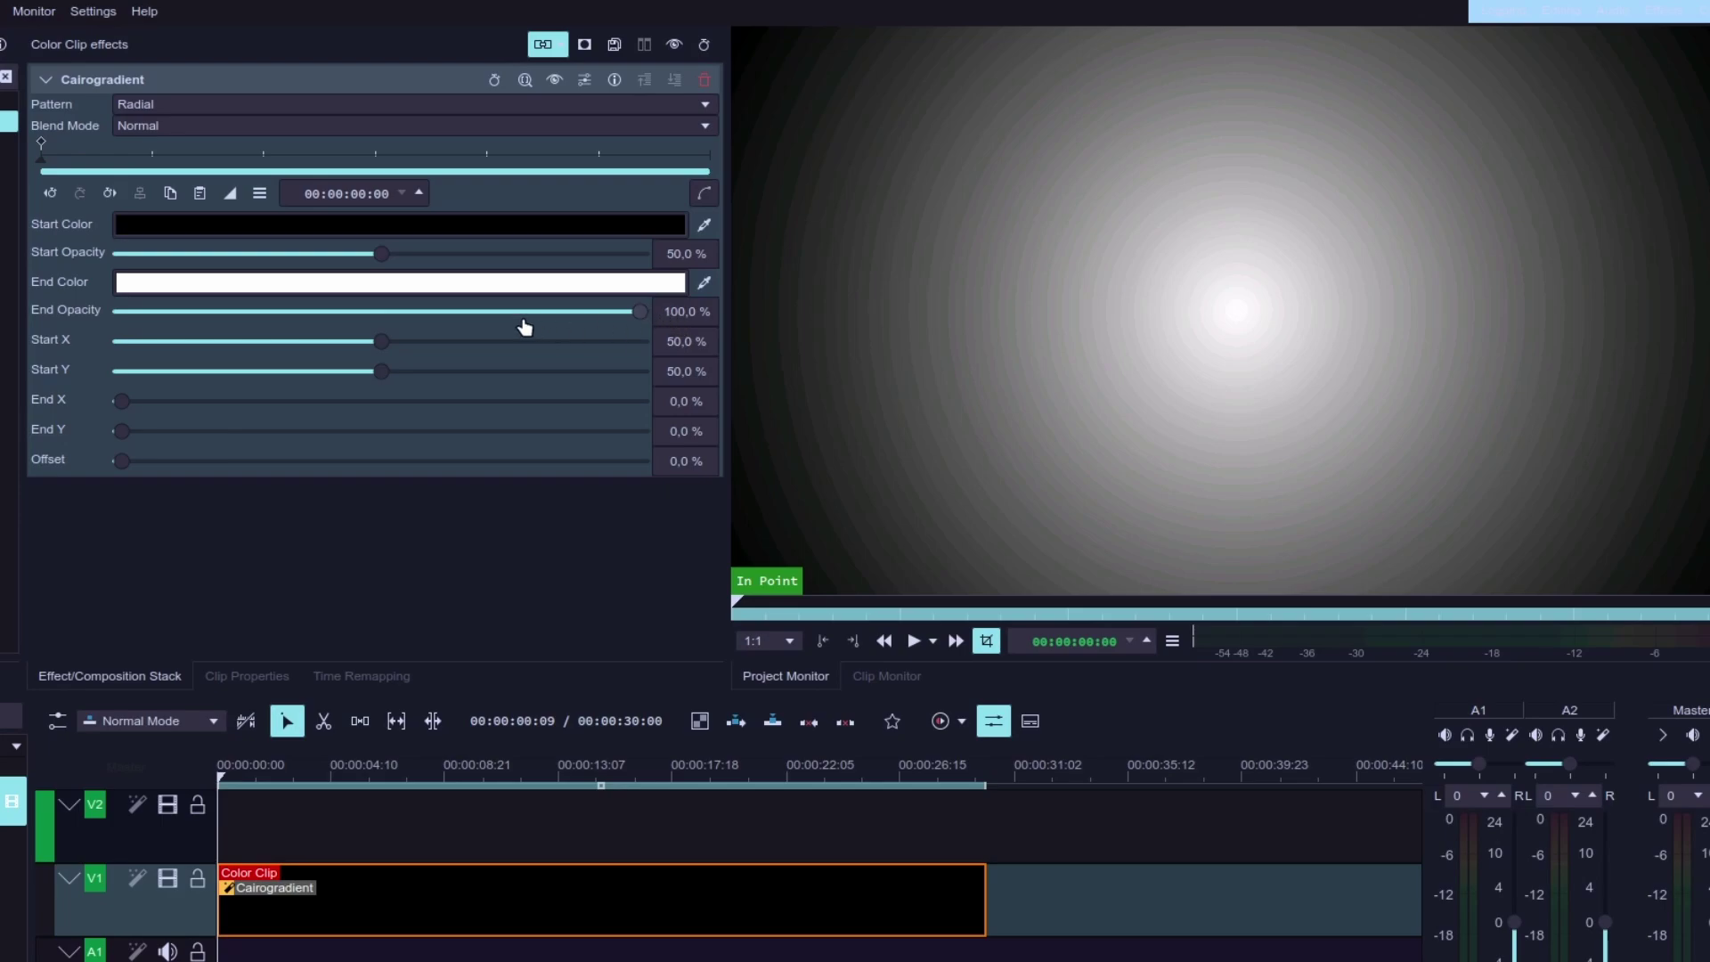
{"action": "left_click_drag", "start_coordinate": [389, 258], "coordinate": [299, 260]}
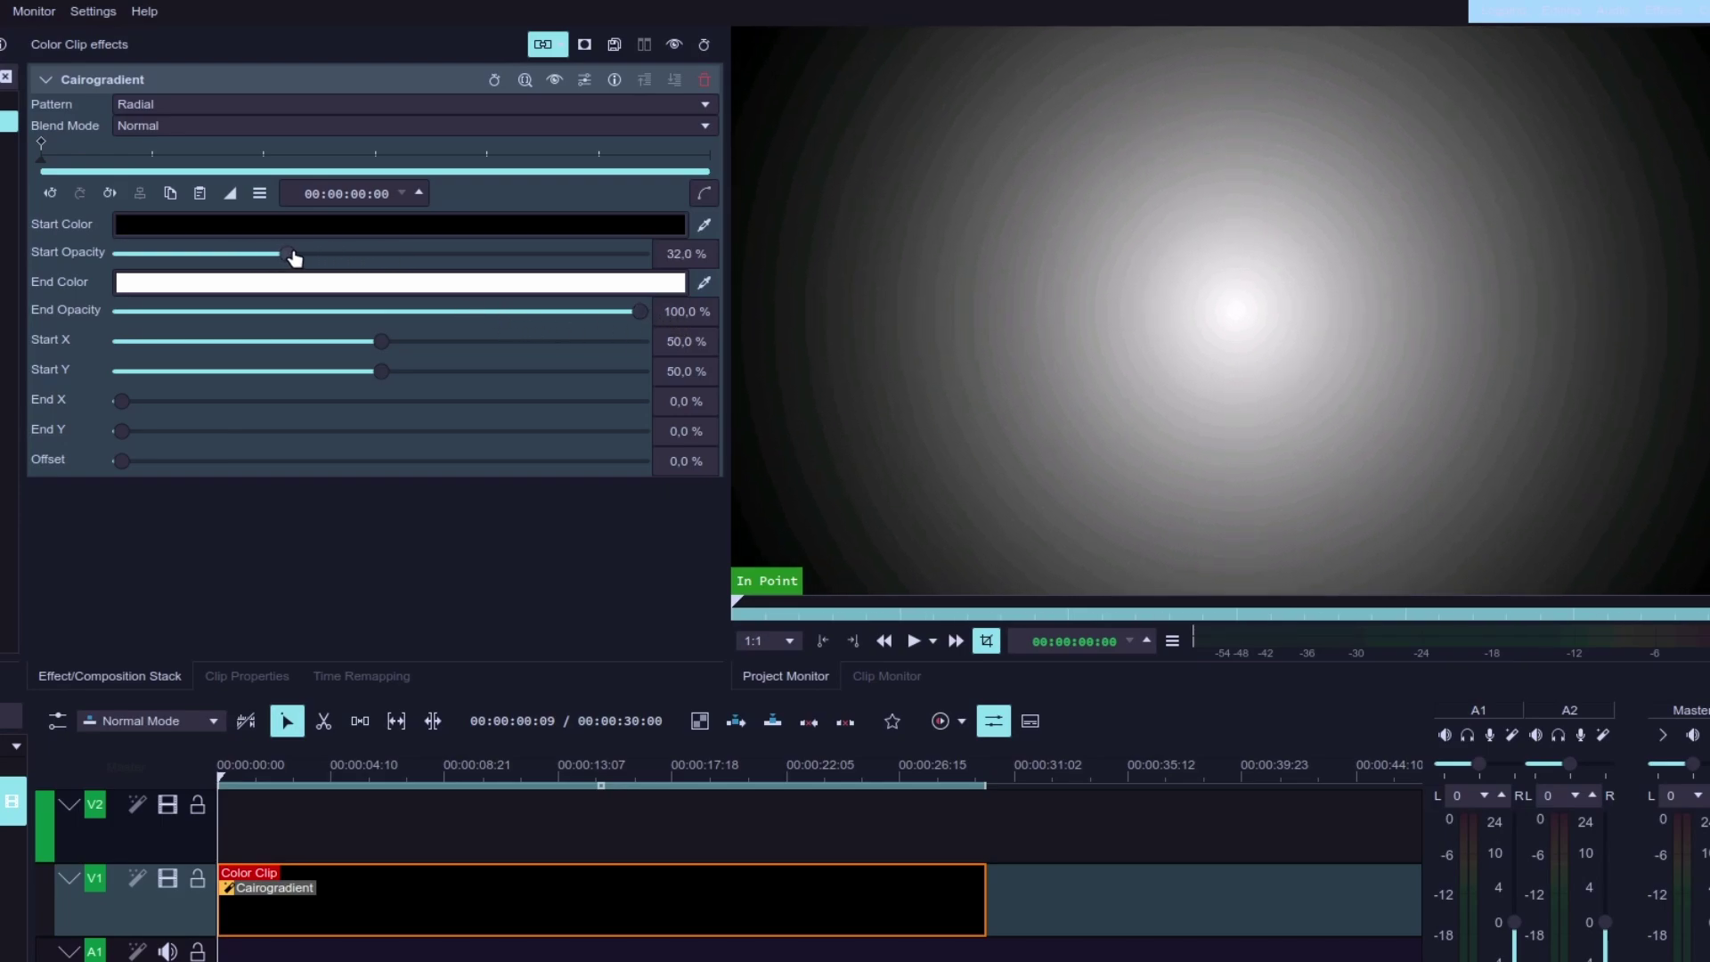
{"action": "left_click", "coordinate": [352, 230]}
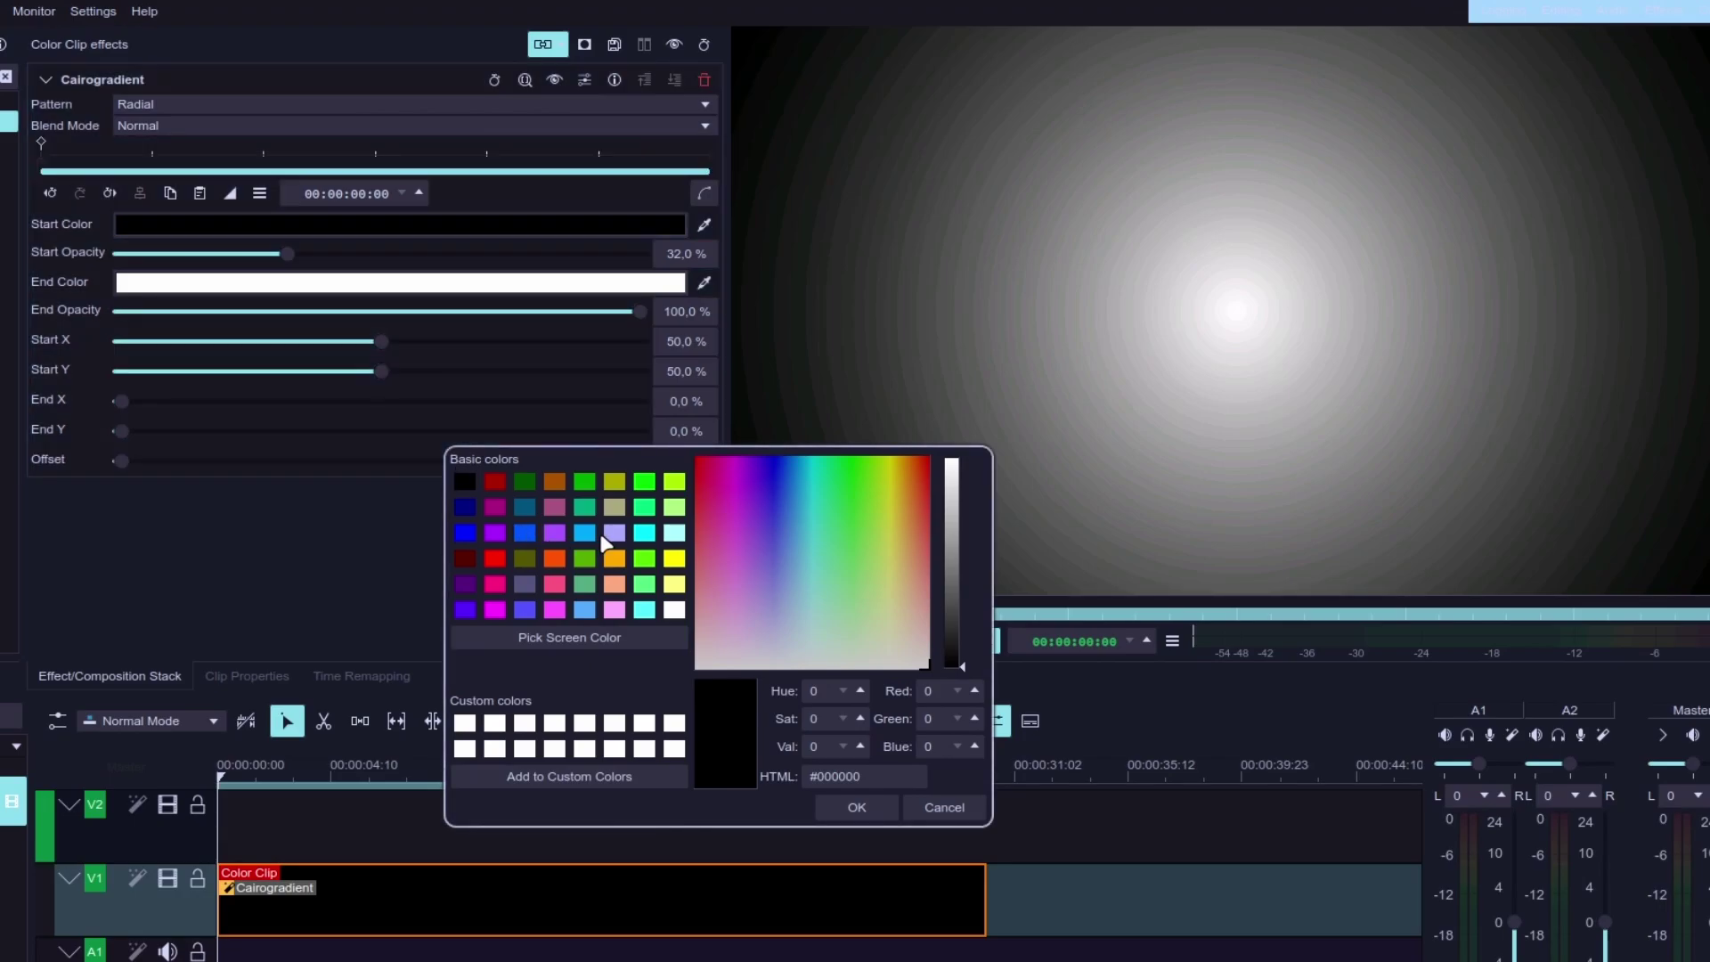
Step: Set the gradient start colour to navy #00007f and the end colour to a slightly darker blue
{"action": "left_click", "coordinate": [465, 513]}
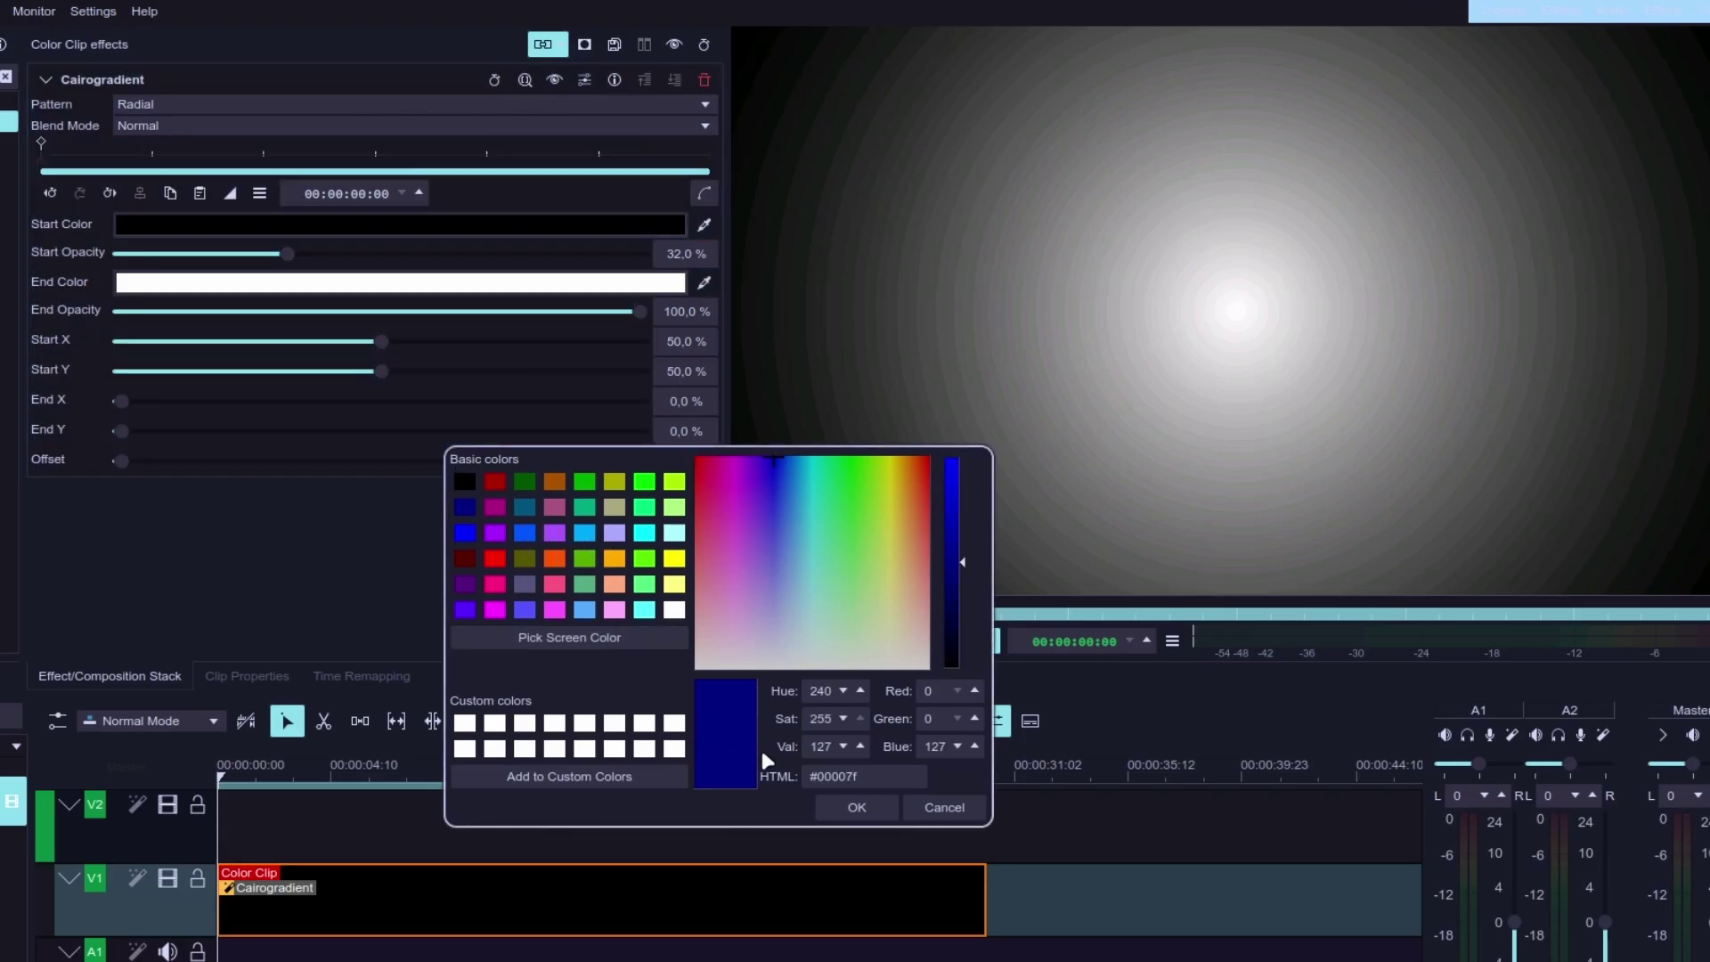
{"action": "left_click", "coordinate": [858, 808]}
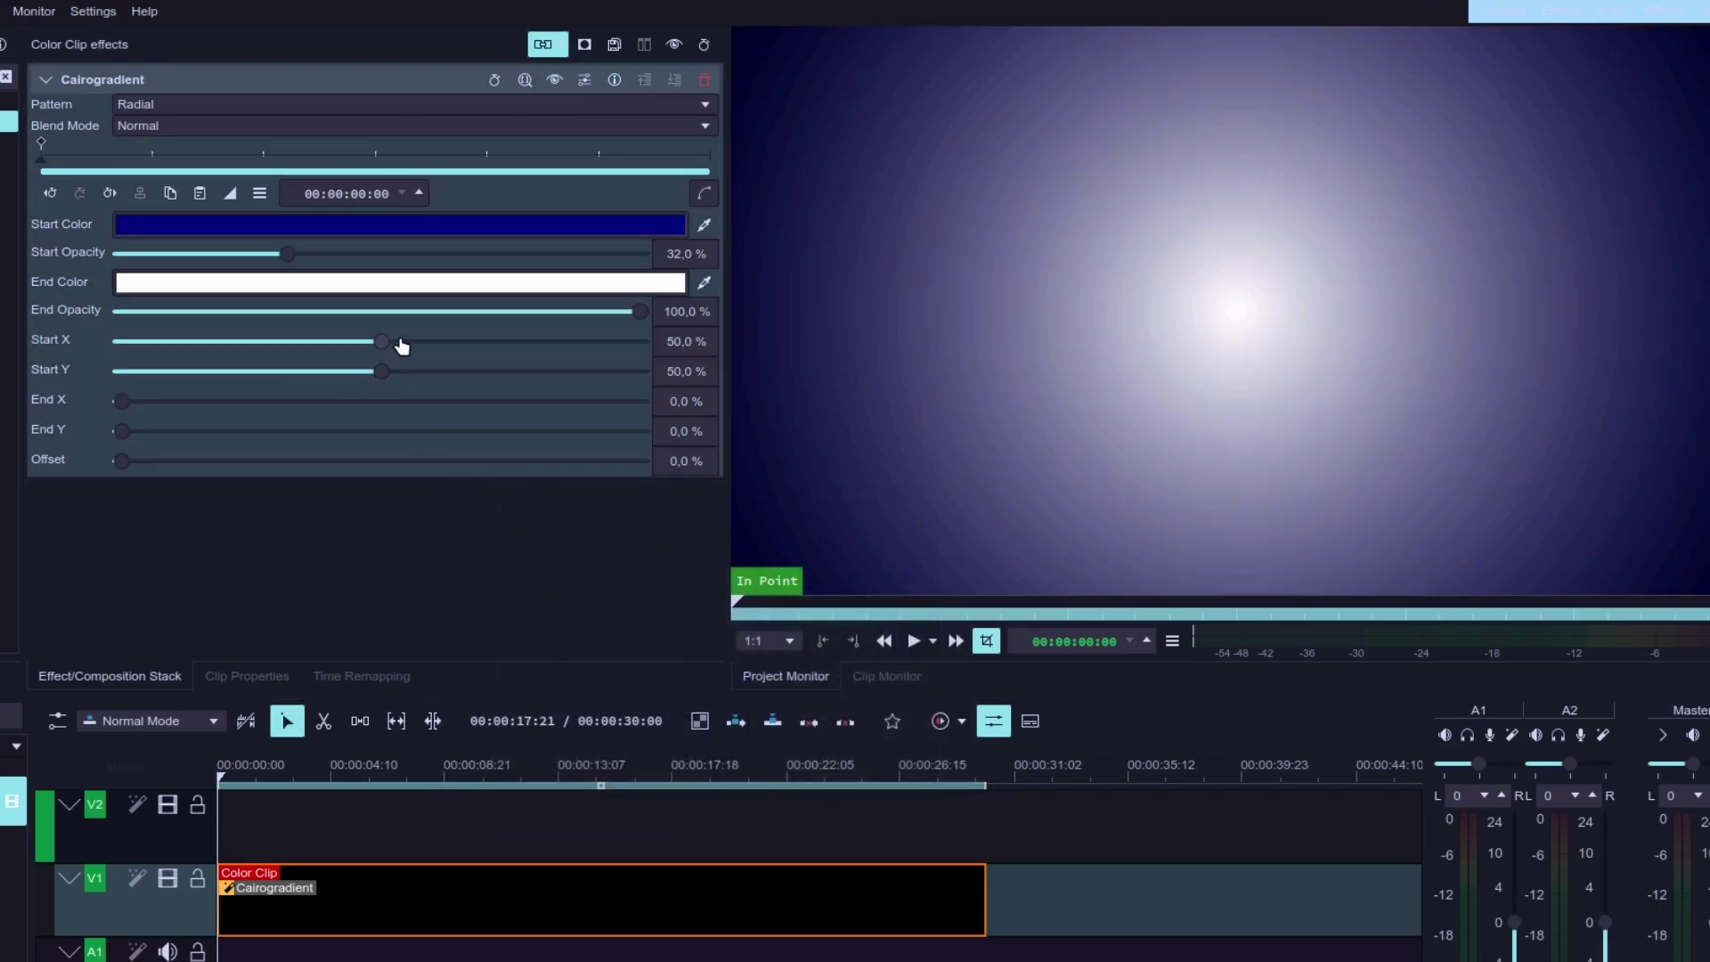
{"action": "left_click", "coordinate": [397, 283]}
{"action": "left_click", "coordinate": [471, 506]}
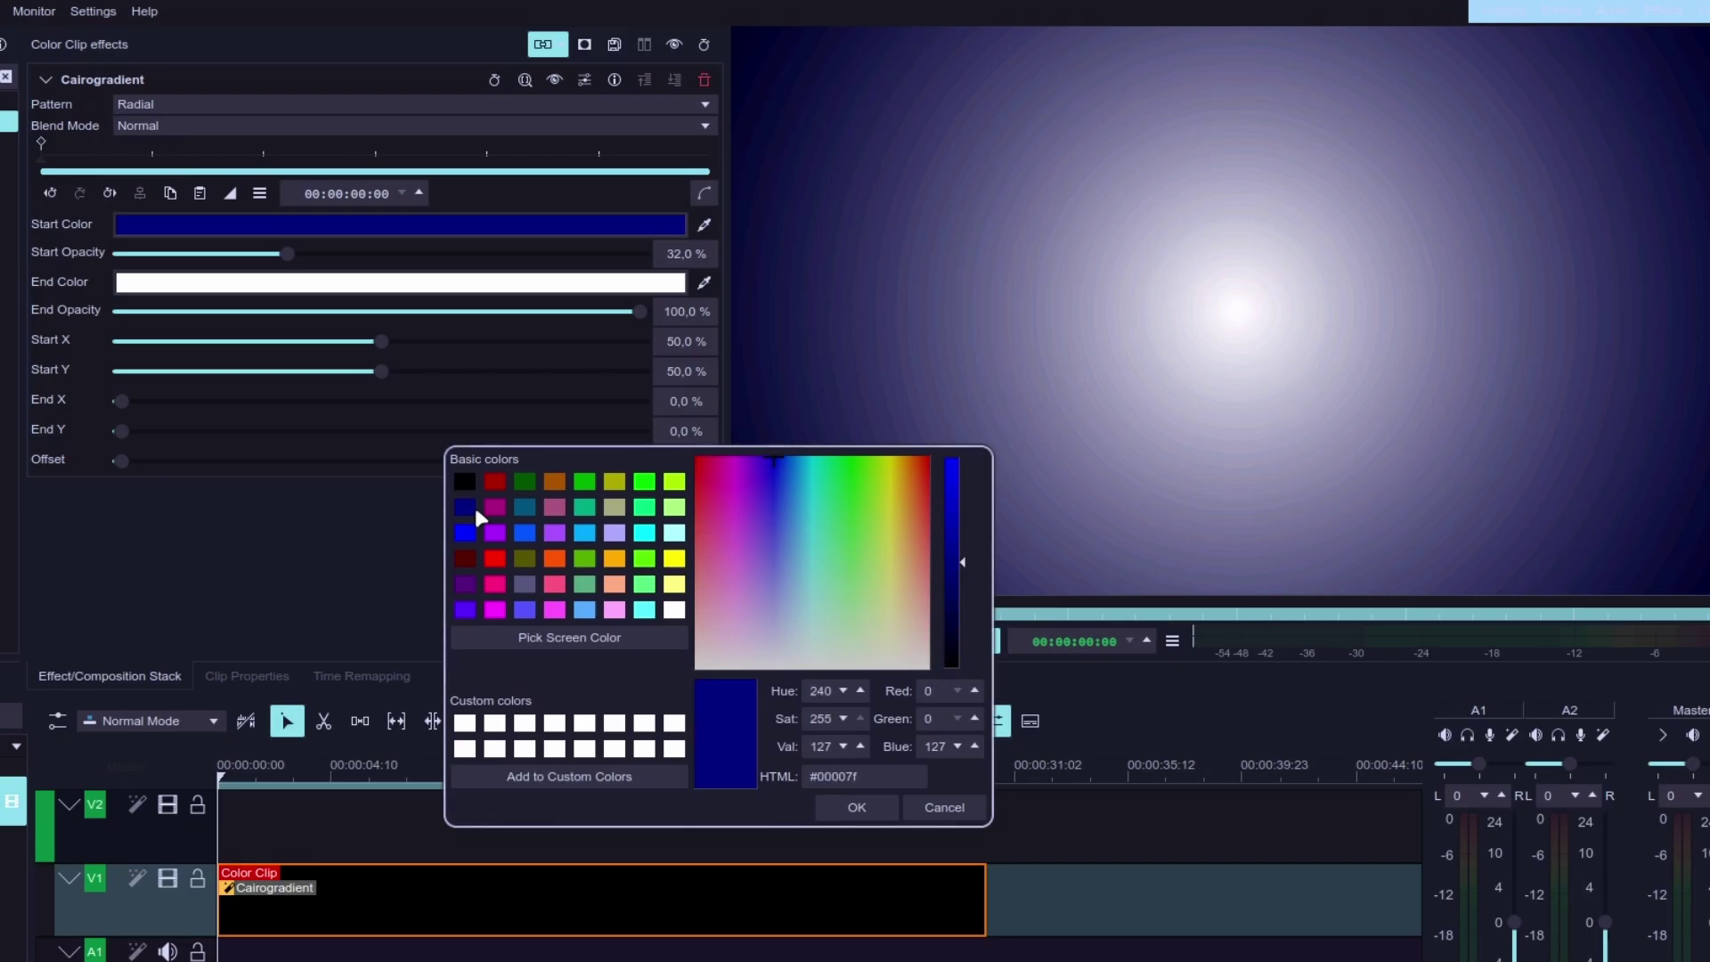
{"action": "left_click_drag", "start_coordinate": [965, 561], "coordinate": [968, 577]}
{"action": "left_click", "coordinate": [856, 807]}
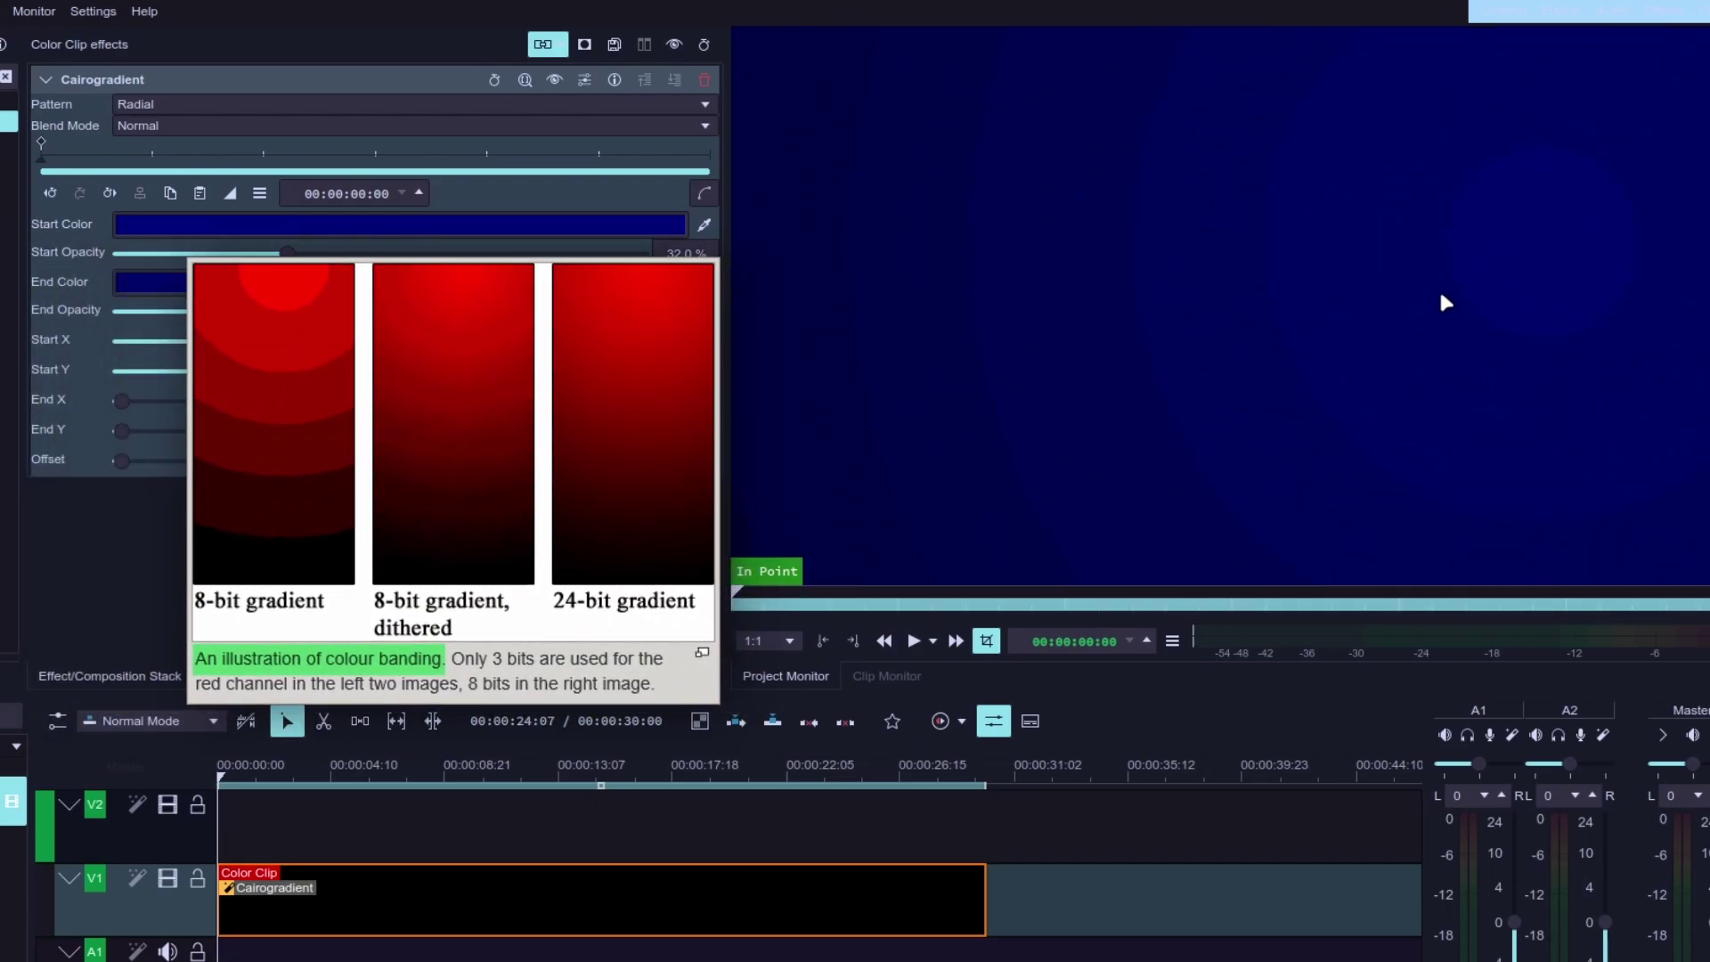
{"action": "scroll", "coordinate": [1295, 337], "scroll_direction": "down", "scroll_amount": 2}
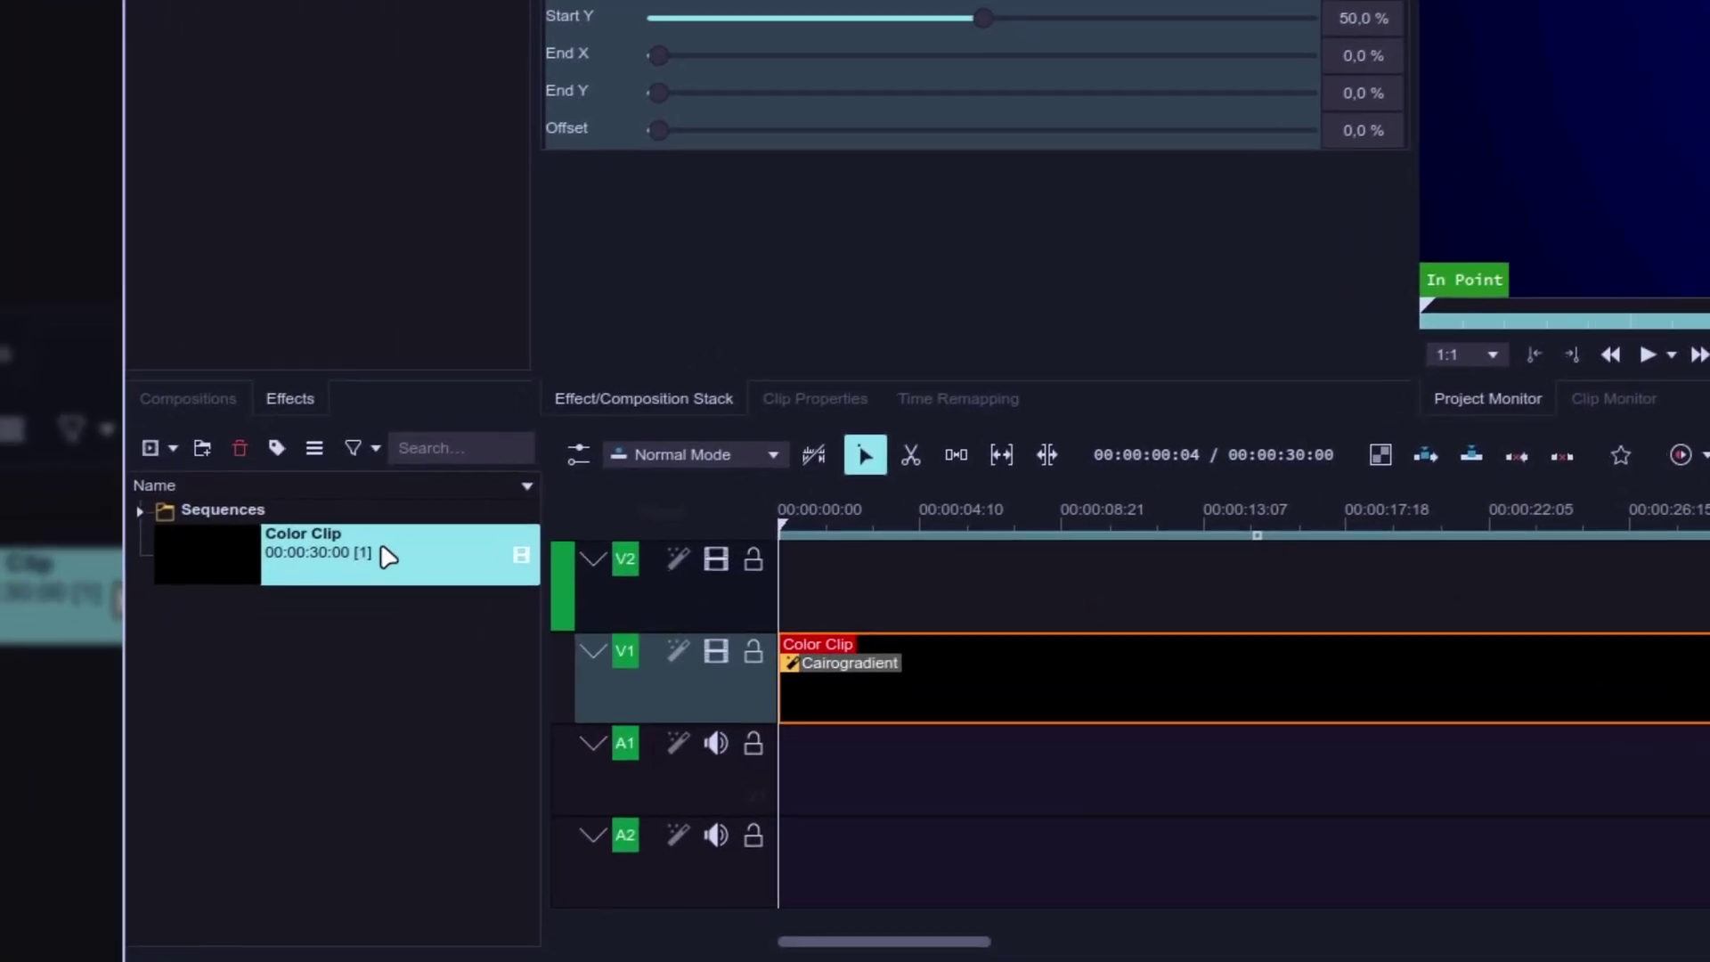
Step: Drop another 30-second Color Clip onto V2 and give it a Draw Grid effect with white lines
{"action": "left_click_drag", "start_coordinate": [390, 555], "coordinate": [793, 591]}
{"action": "left_click", "coordinate": [615, 596]}
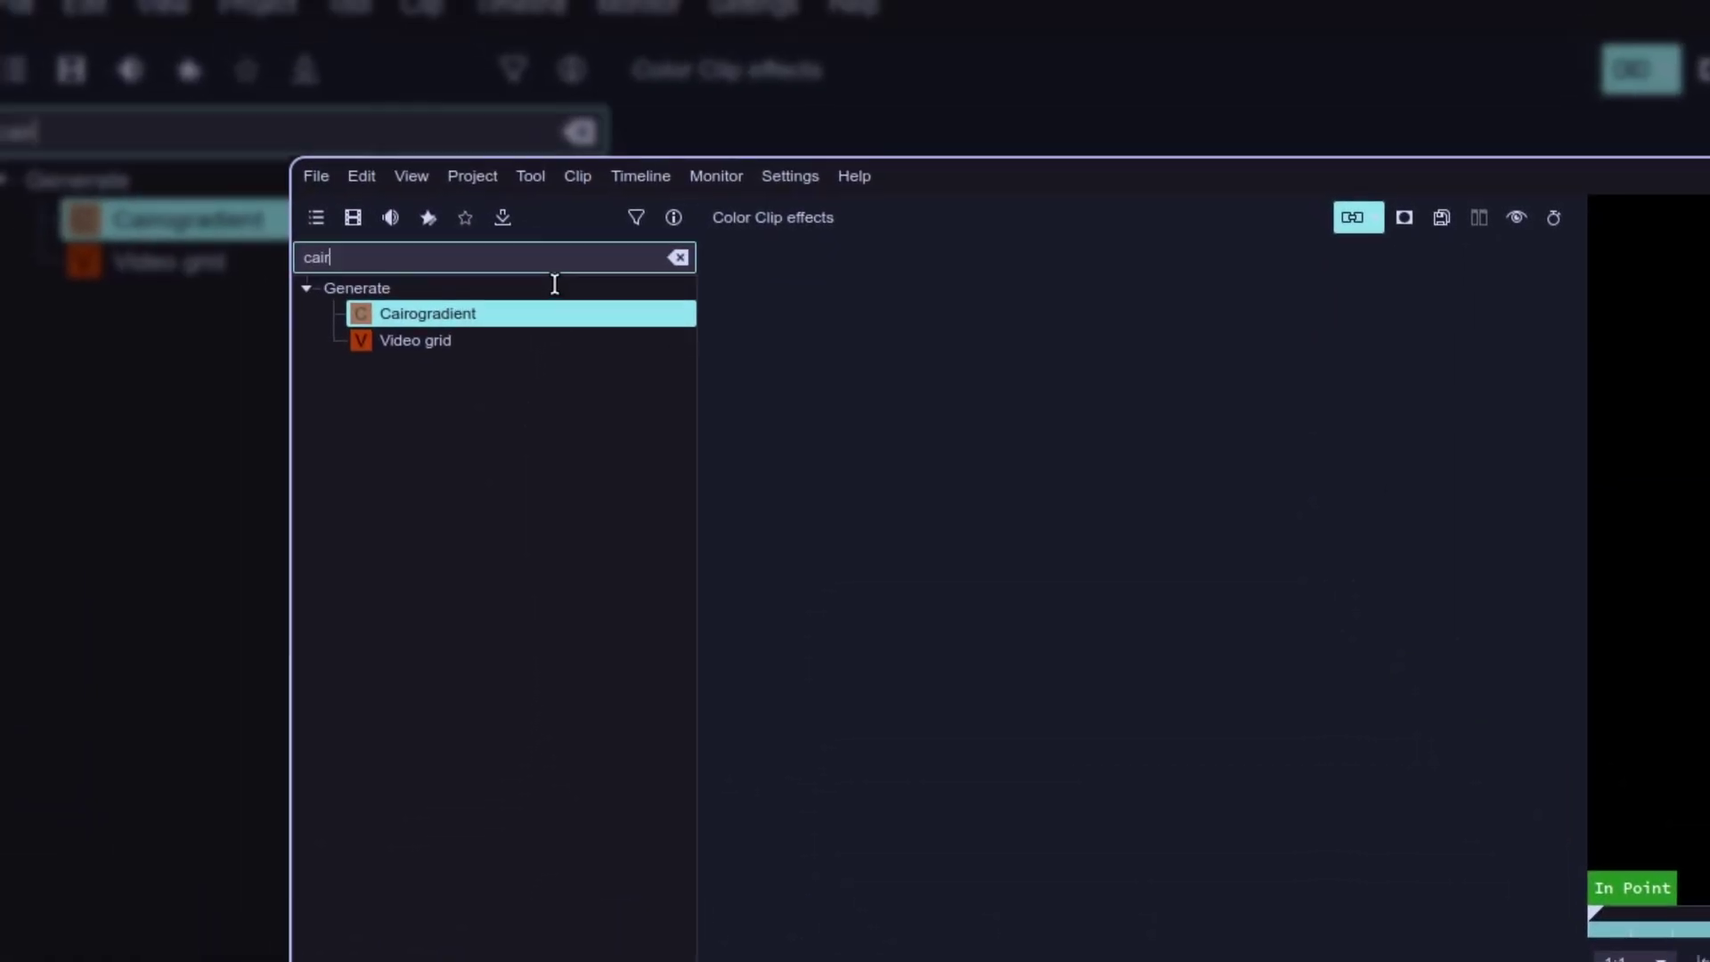
{"action": "key", "text": "BackSpace"}
{"action": "type", "text": "draw"}
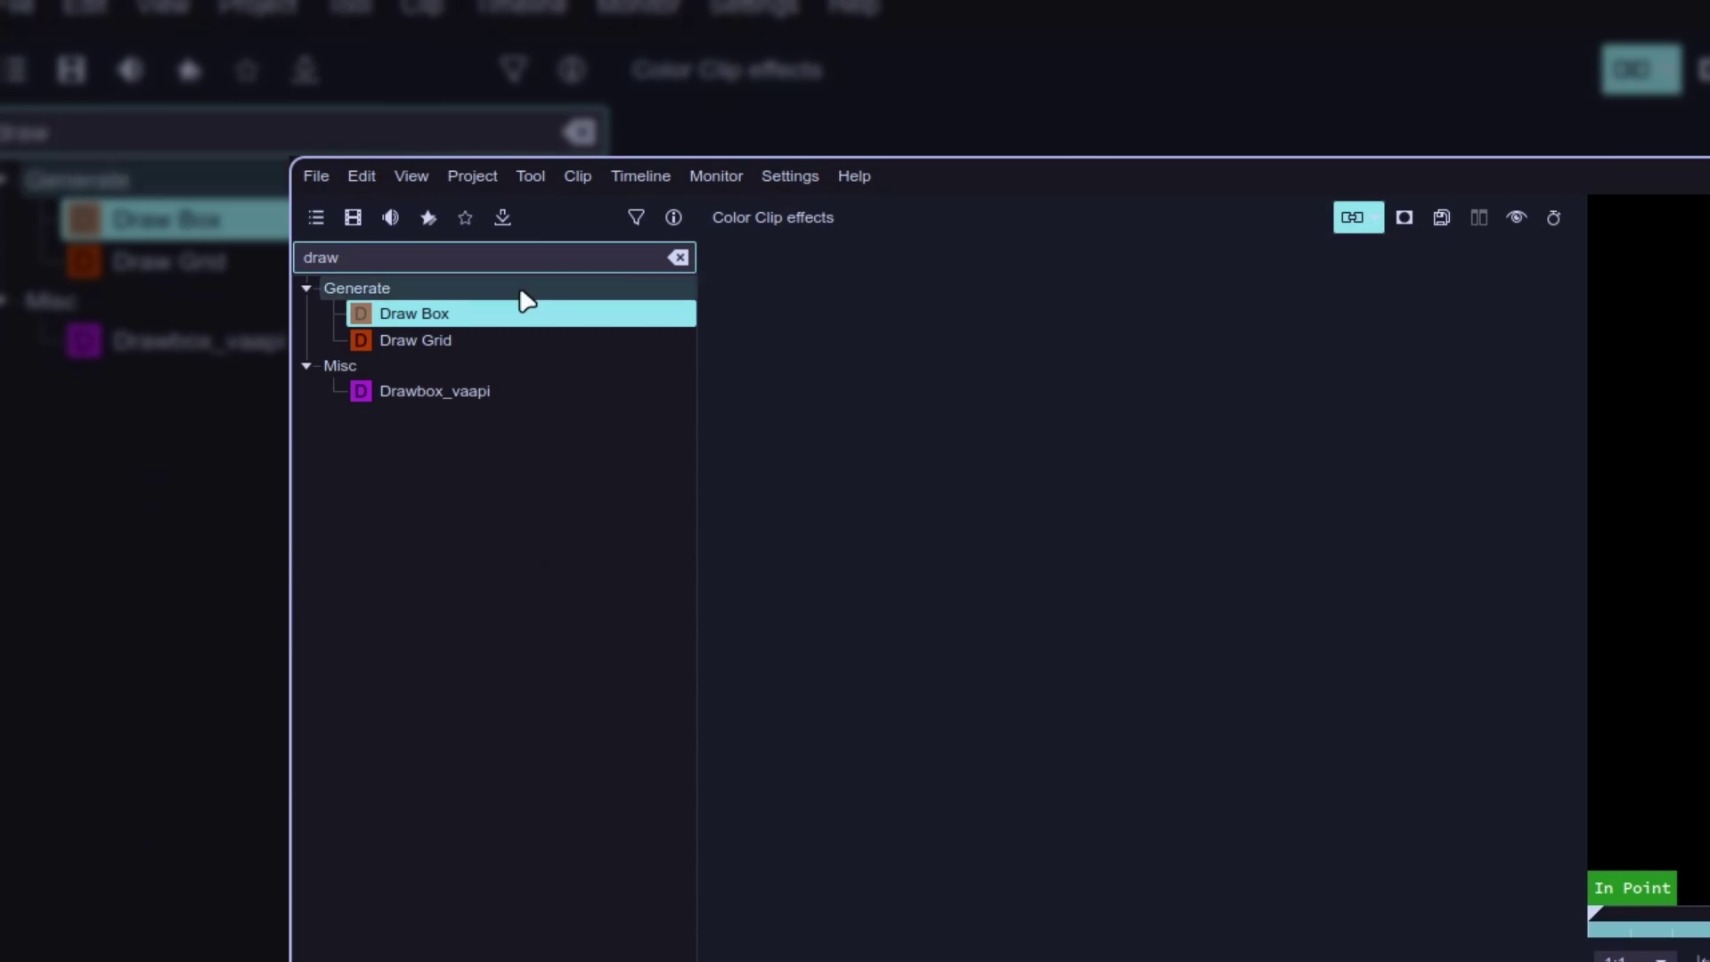
{"action": "mouse_move", "coordinate": [463, 338]}
{"action": "left_mouse_down"}
{"action": "mouse_move", "coordinate": [526, 385]}
{"action": "mouse_move", "coordinate": [933, 441]}
{"action": "left_mouse_up"}
{"action": "left_click", "coordinate": [1064, 306]}
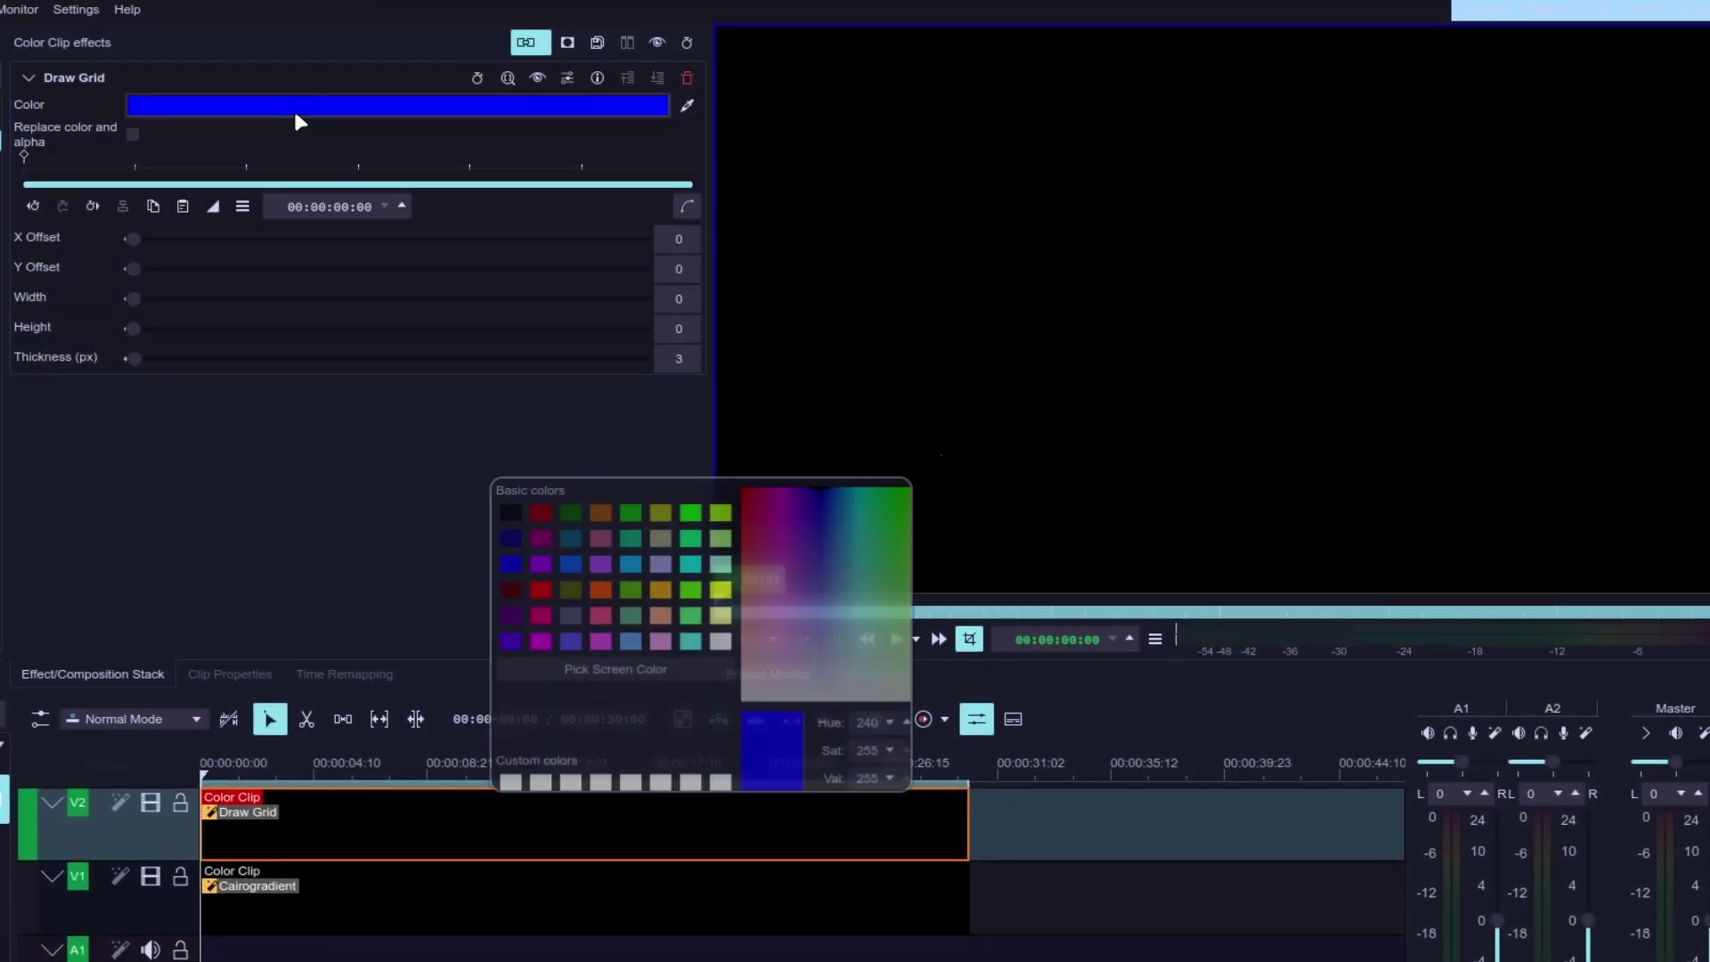
{"action": "left_click", "coordinate": [655, 592]}
{"action": "left_click", "coordinate": [823, 818]}
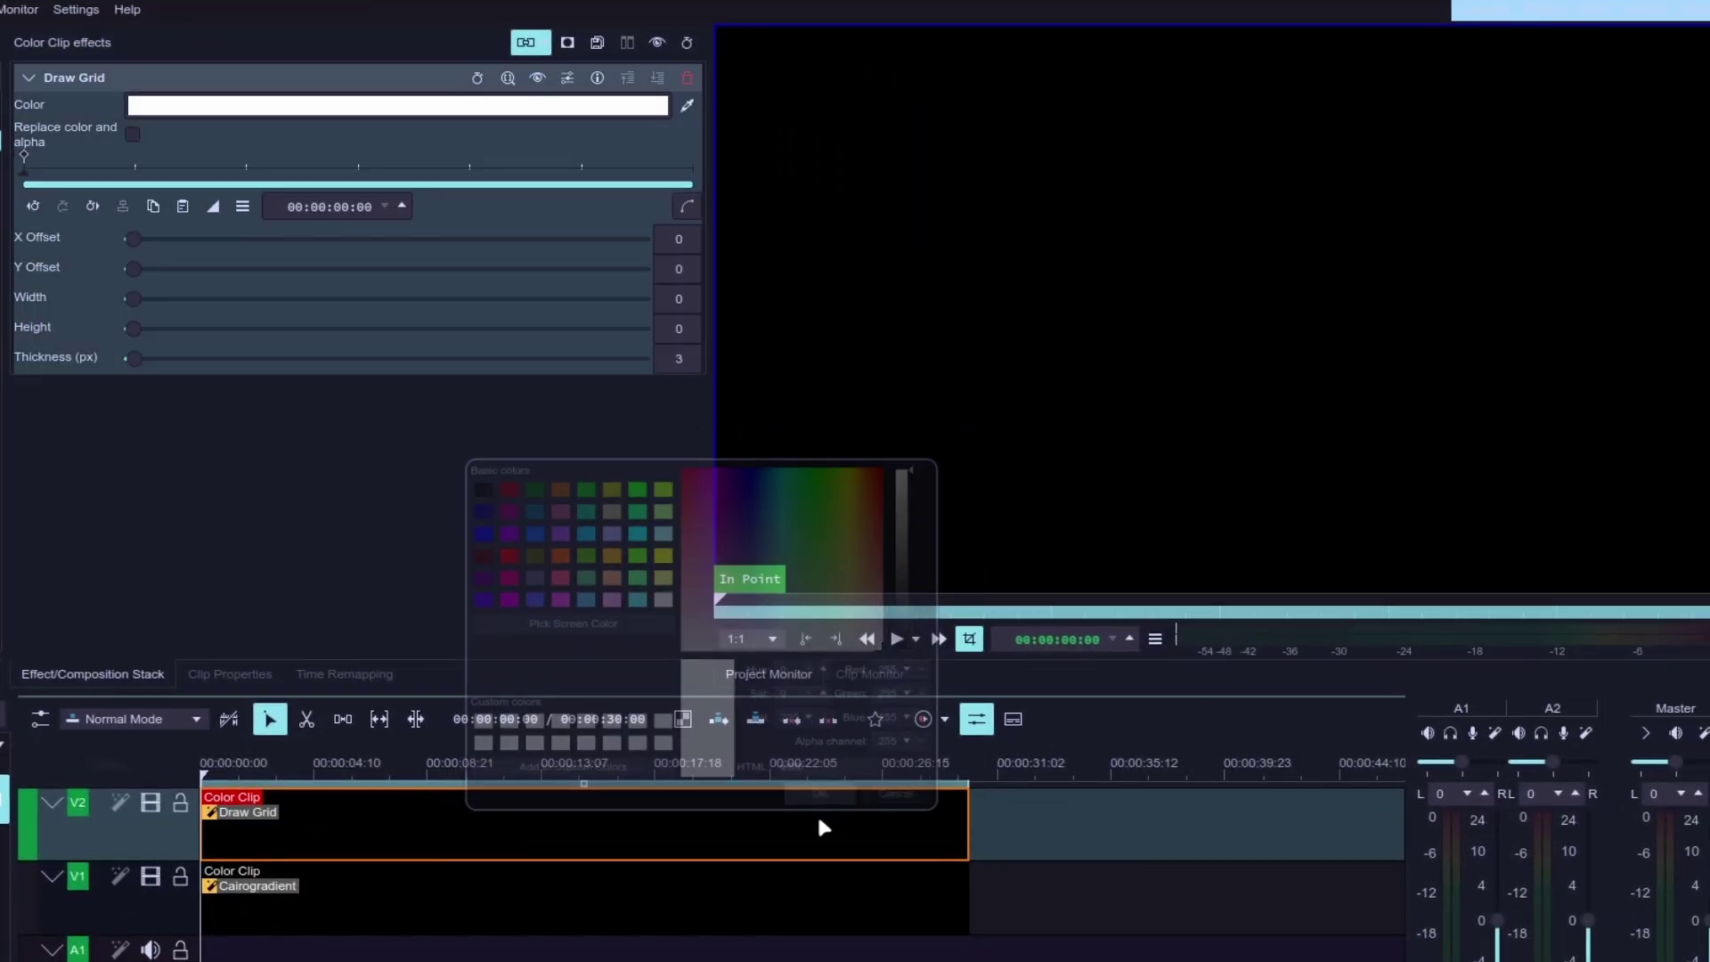
Step: Set the grid cell width and height to 120
{"action": "mouse_move", "coordinate": [133, 298]}
{"action": "left_mouse_down"}
{"action": "mouse_move", "coordinate": [179, 302]}
{"action": "mouse_move", "coordinate": [169, 332]}
{"action": "mouse_move", "coordinate": [193, 329]}
{"action": "mouse_move", "coordinate": [160, 317]}
{"action": "left_mouse_up"}
{"action": "left_click", "coordinate": [677, 300]}
{"action": "type", "text": "120"}
{"action": "key", "text": "Return"}
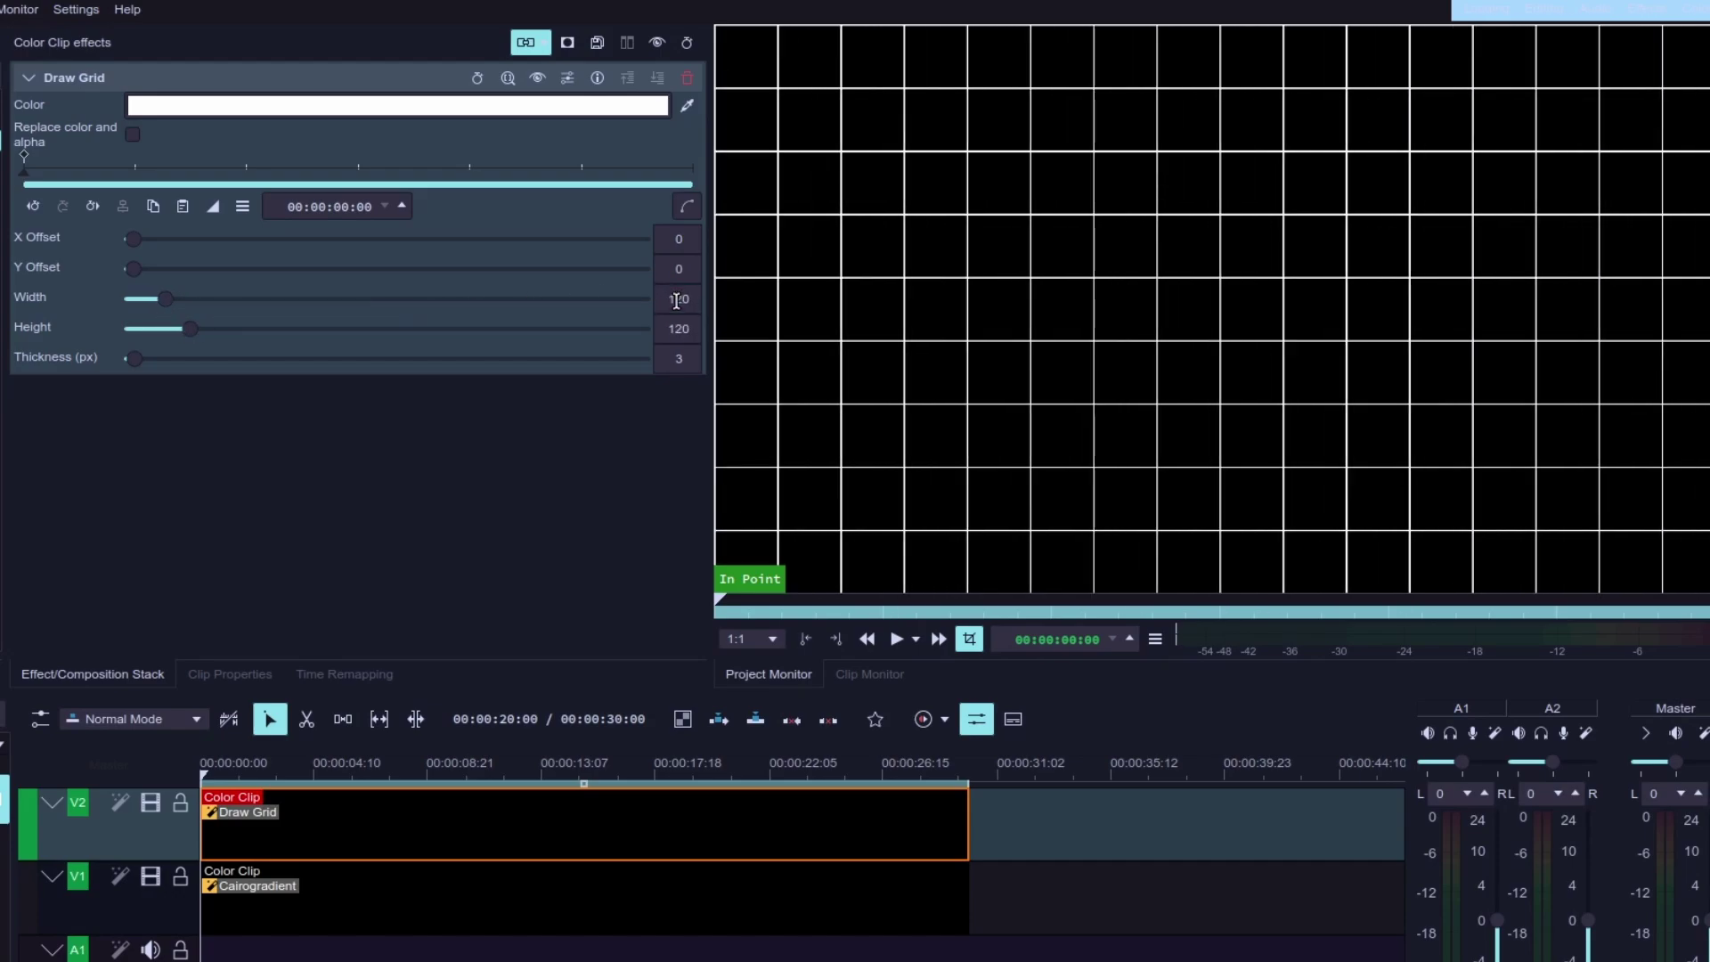
Step: Offset the grid by 60 in both X and Y
{"action": "left_click_drag", "start_coordinate": [154, 247], "coordinate": [166, 269]}
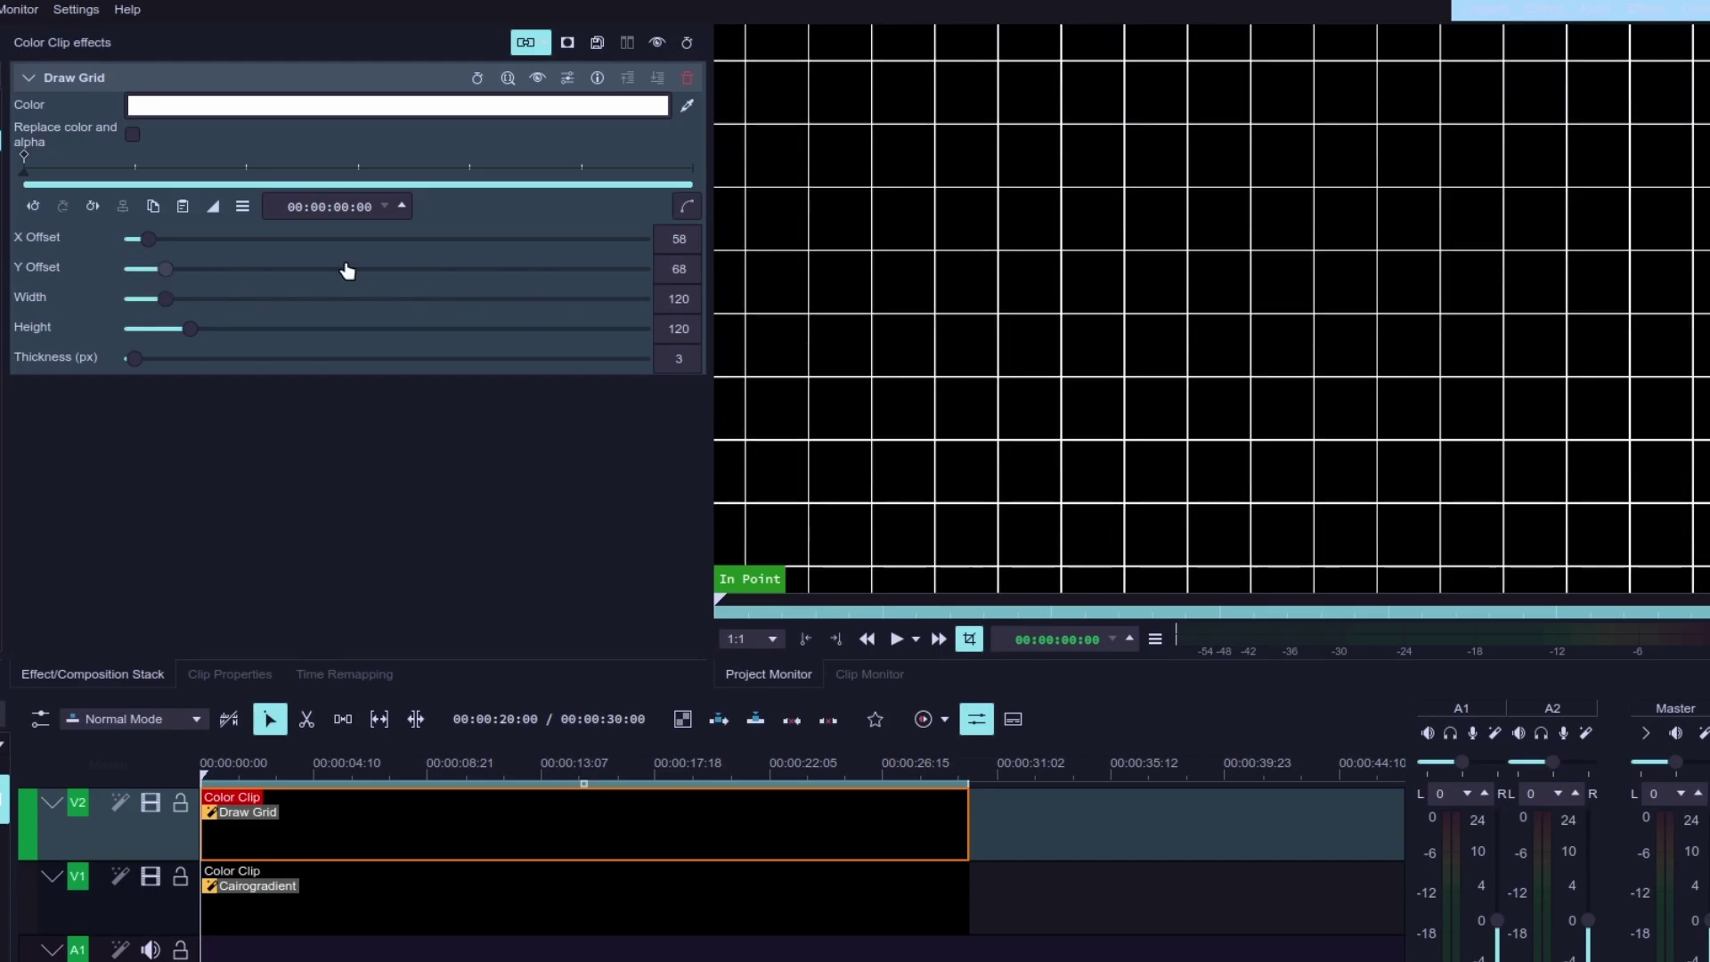
{"action": "left_click", "coordinate": [679, 268]}
{"action": "type", "text": "60"}
{"action": "left_click", "coordinate": [680, 238]}
{"action": "type", "text": "60"}
{"action": "key", "text": "Return"}
Step: Set the grid line thickness to 3 and add a composition between V2 and V1
{"action": "left_click_drag", "start_coordinate": [151, 367], "coordinate": [137, 371]}
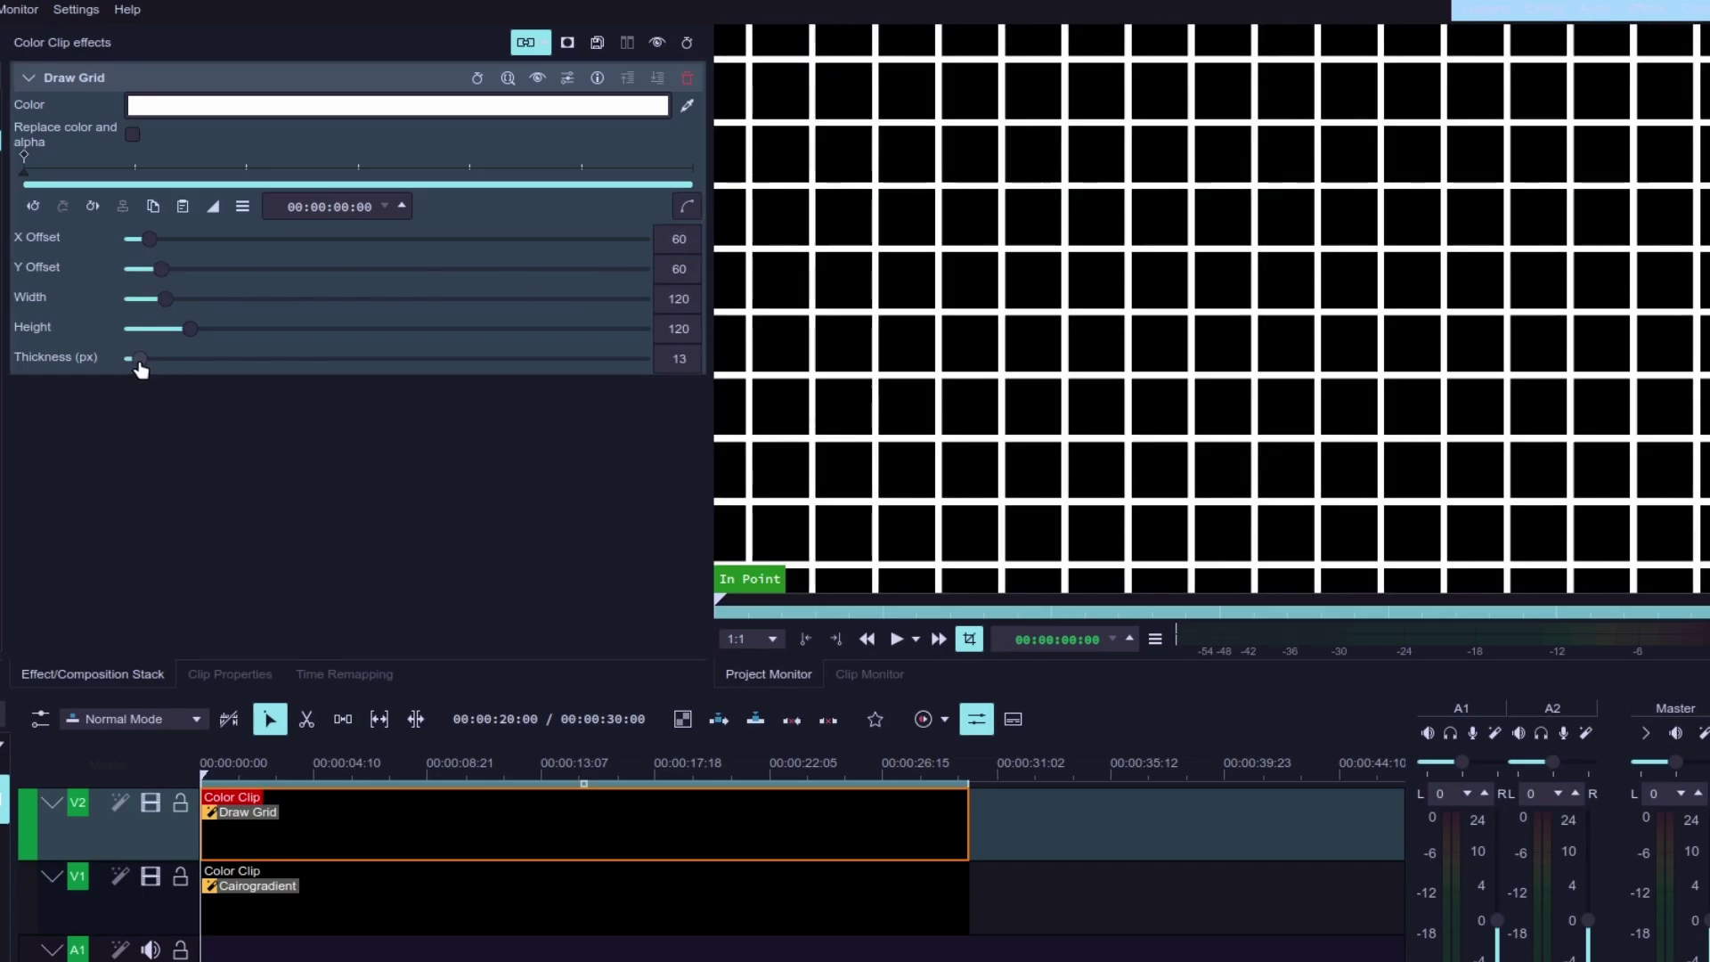
{"action": "left_click", "coordinate": [683, 367]}
{"action": "type", "text": "3"}
{"action": "key", "text": "Return"}
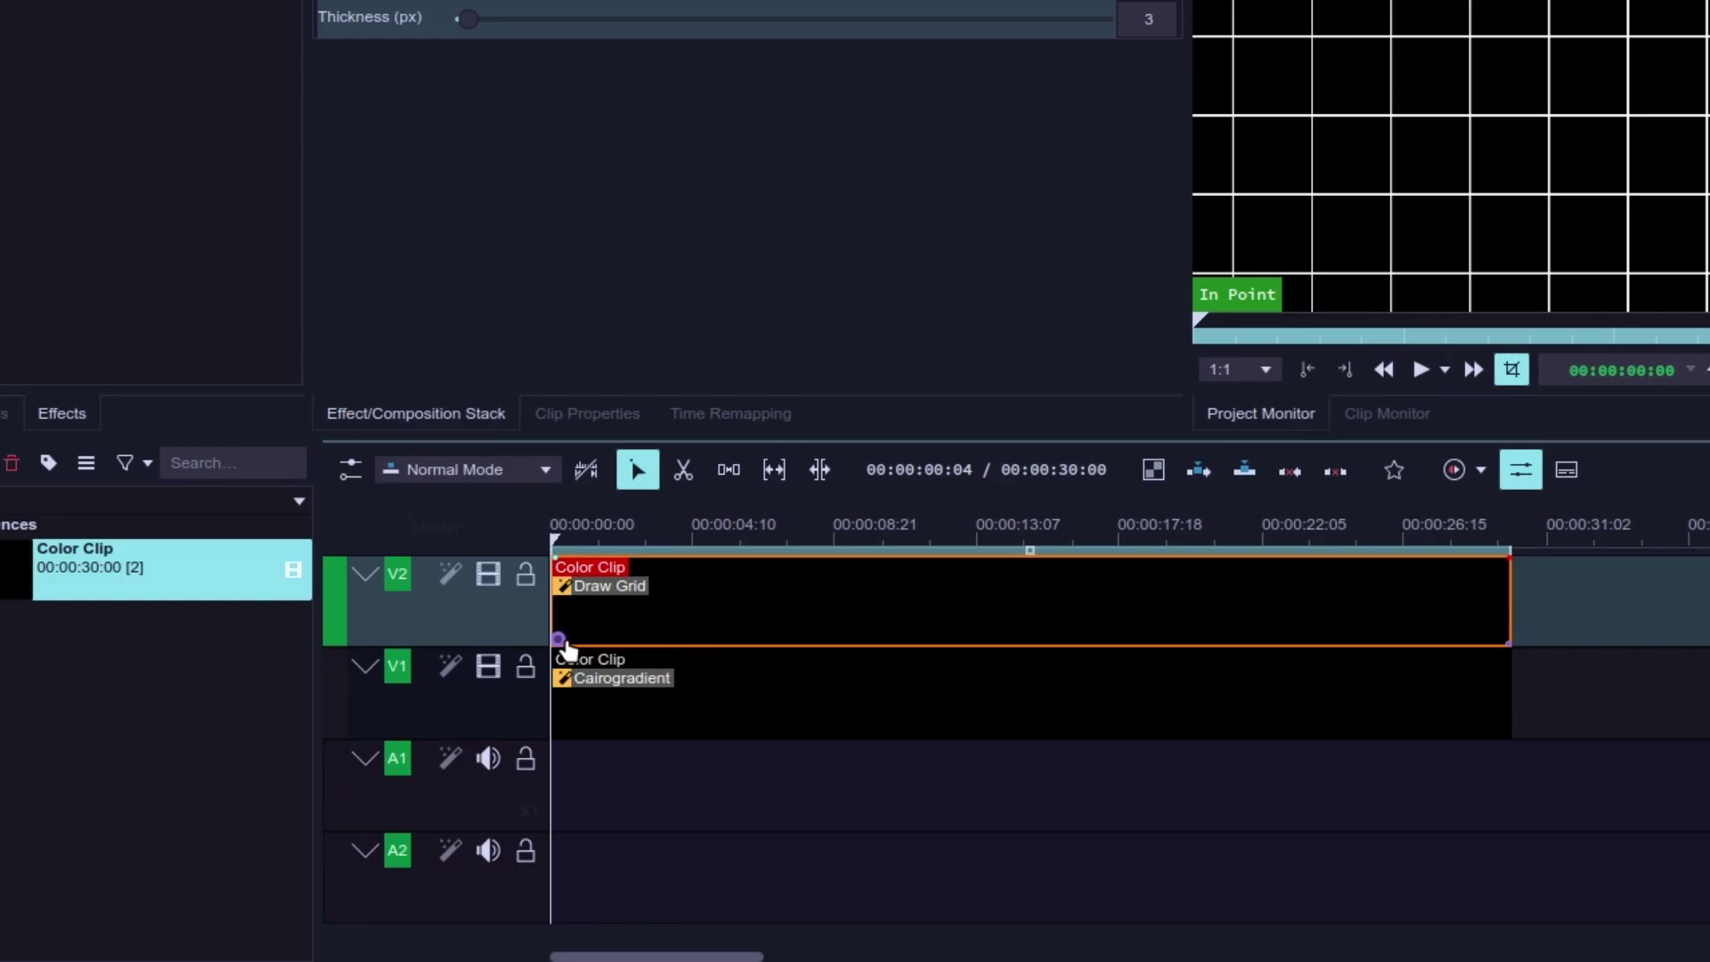
{"action": "left_click", "coordinate": [559, 639]}
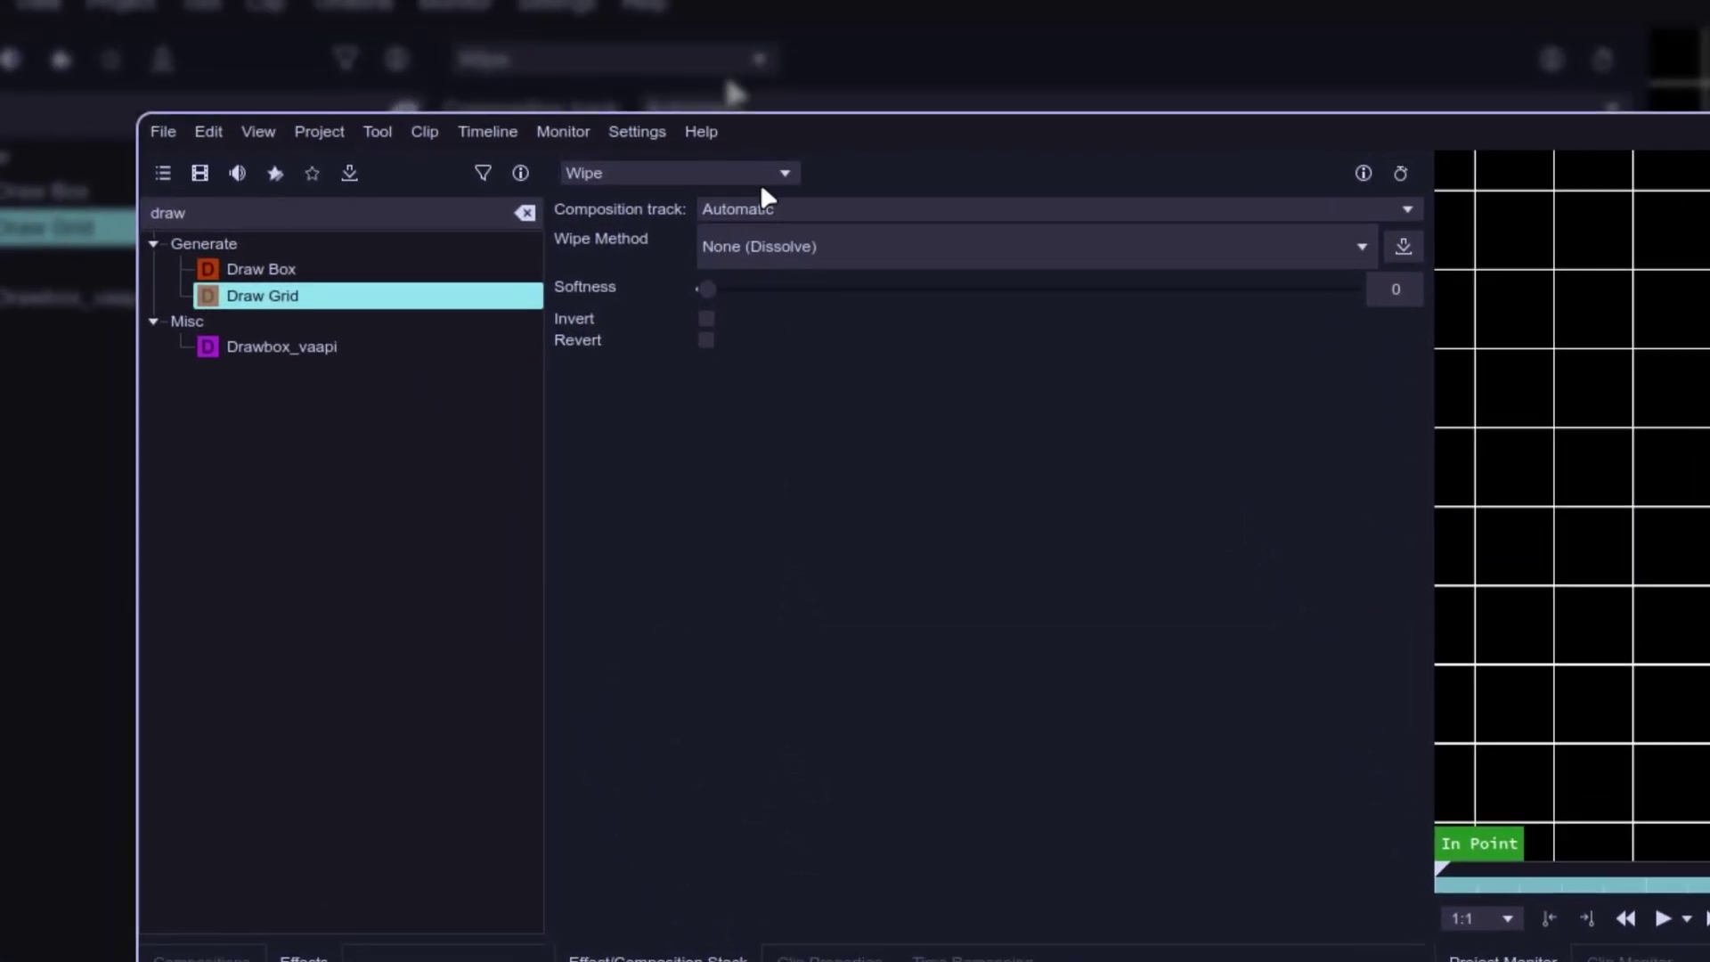
Step: Switch the V2–V1 composition to Screen and add a Glow effect to the V2 grid clip
{"action": "left_click", "coordinate": [763, 183]}
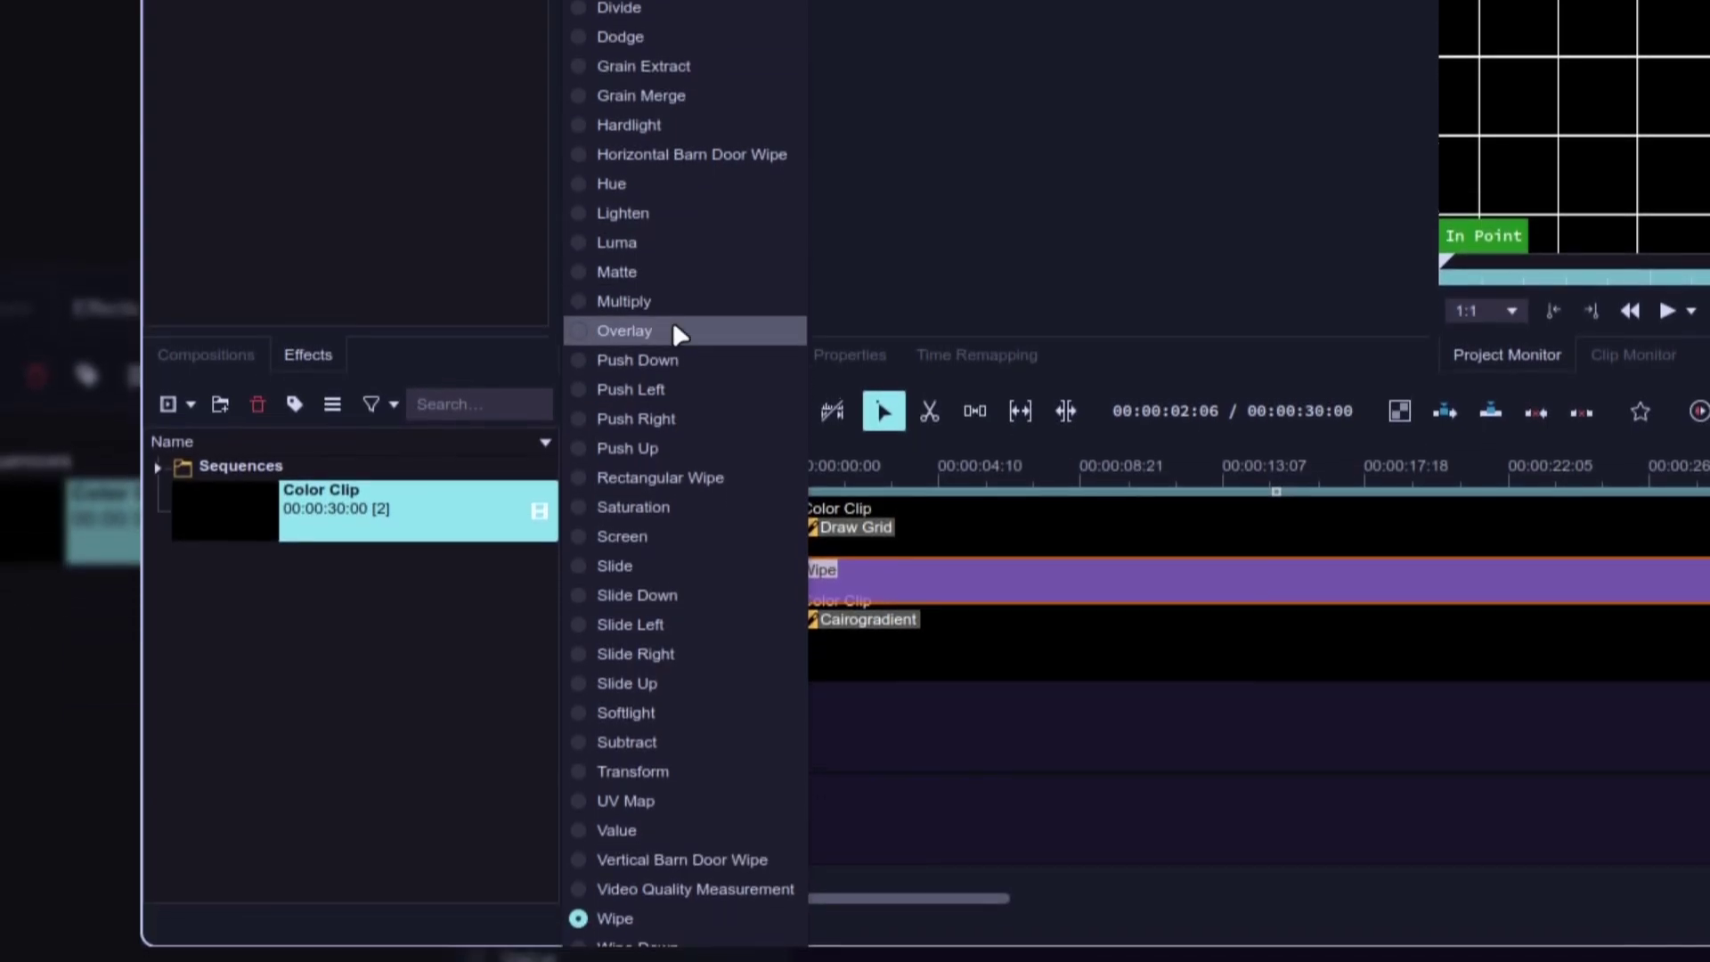
{"action": "left_click", "coordinate": [668, 485]}
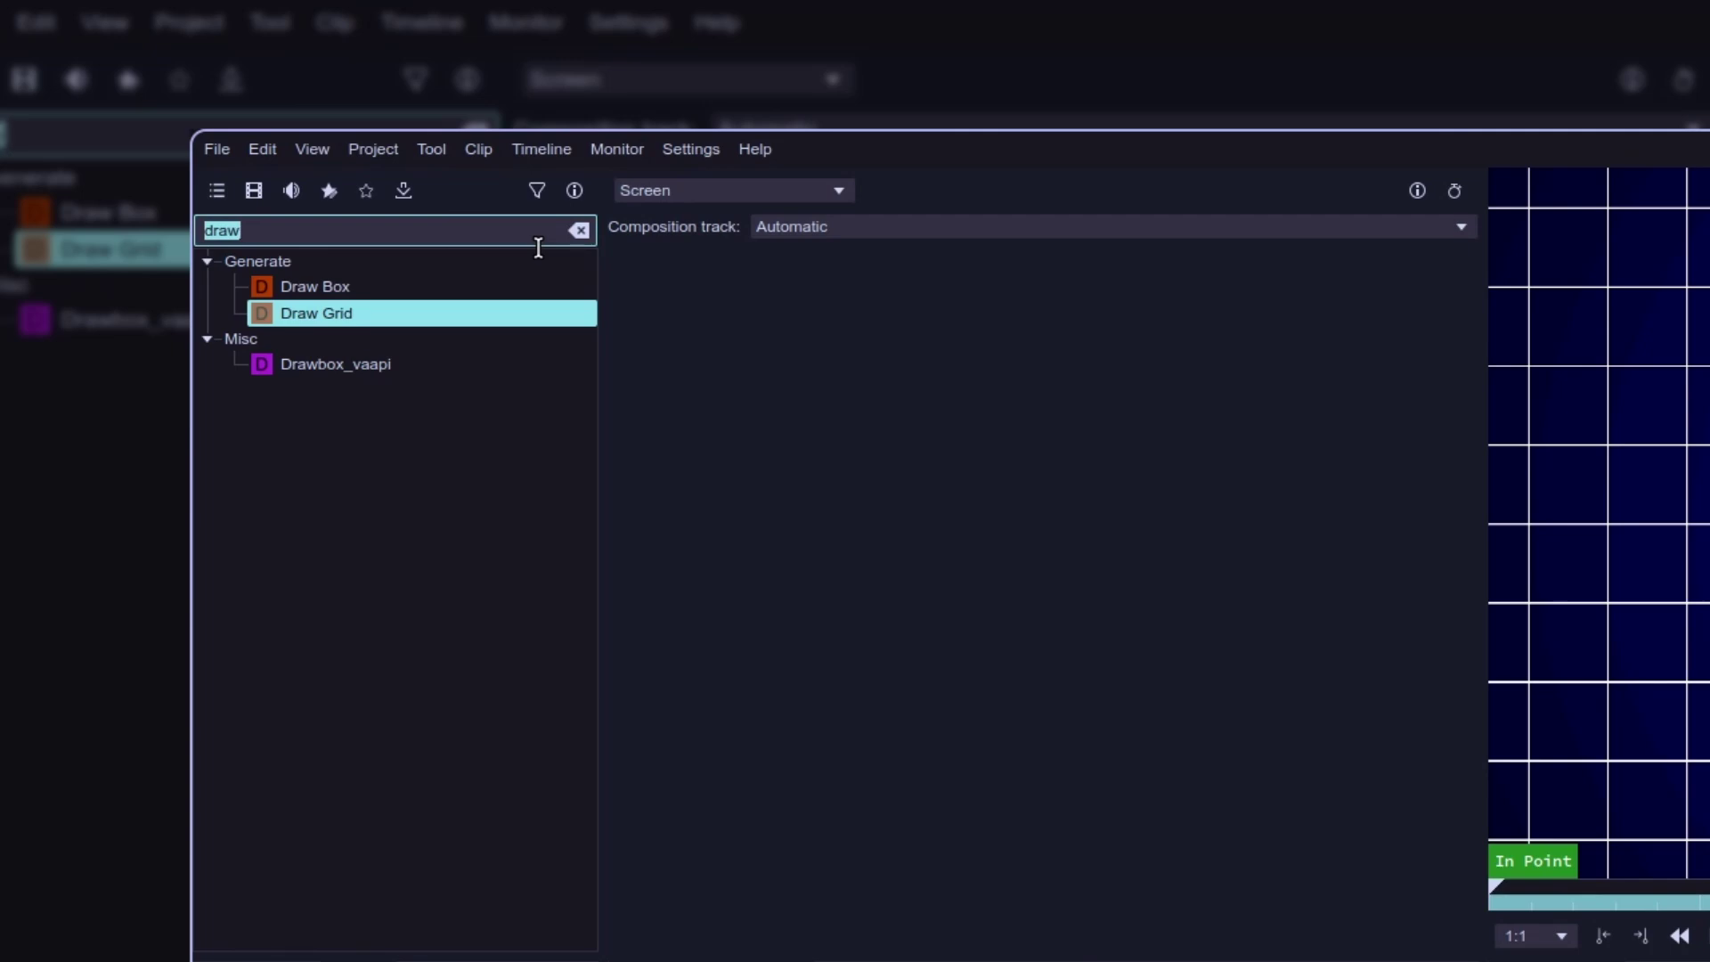
{"action": "type", "text": "glow"}
{"action": "mouse_move", "coordinate": [370, 314]}
{"action": "left_mouse_down"}
{"action": "mouse_move", "coordinate": [517, 424]}
{"action": "mouse_move", "coordinate": [1028, 961]}
{"action": "left_mouse_up"}
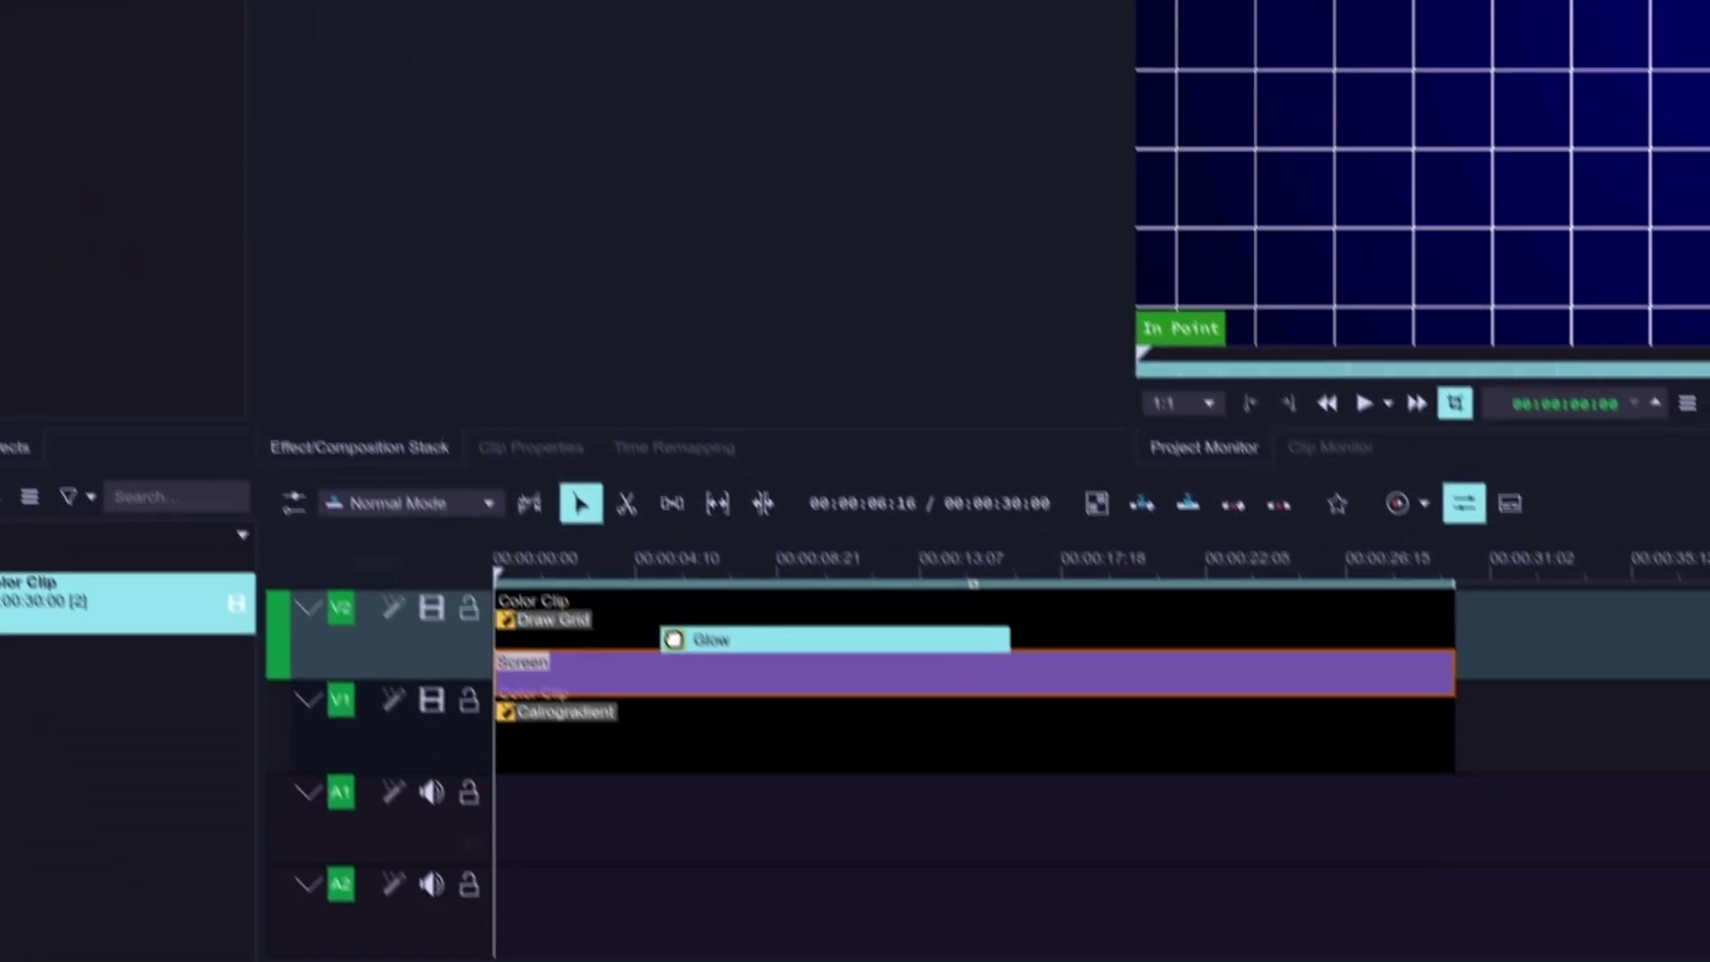
{"action": "left_click_drag", "start_coordinate": [674, 639], "coordinate": [663, 634]}
{"action": "left_click", "coordinate": [663, 634]}
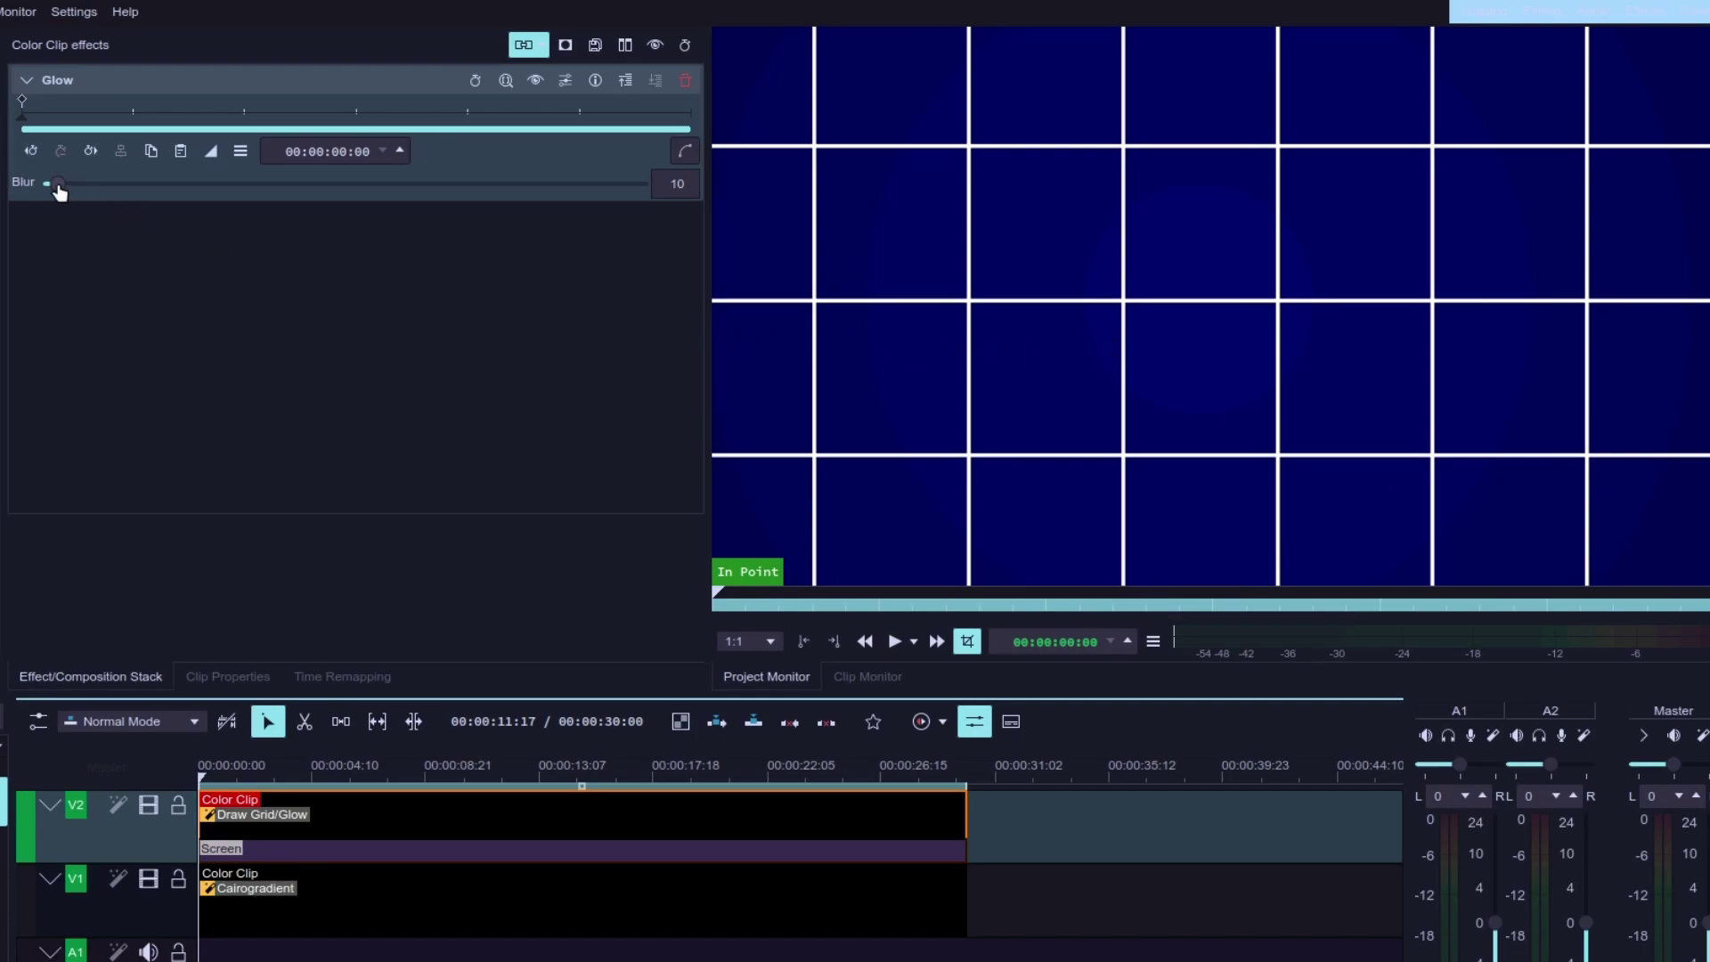
Step: Raise the grid clip's Glow Blur from 10 to 85
{"action": "left_click_drag", "start_coordinate": [76, 196], "coordinate": [95, 197]}
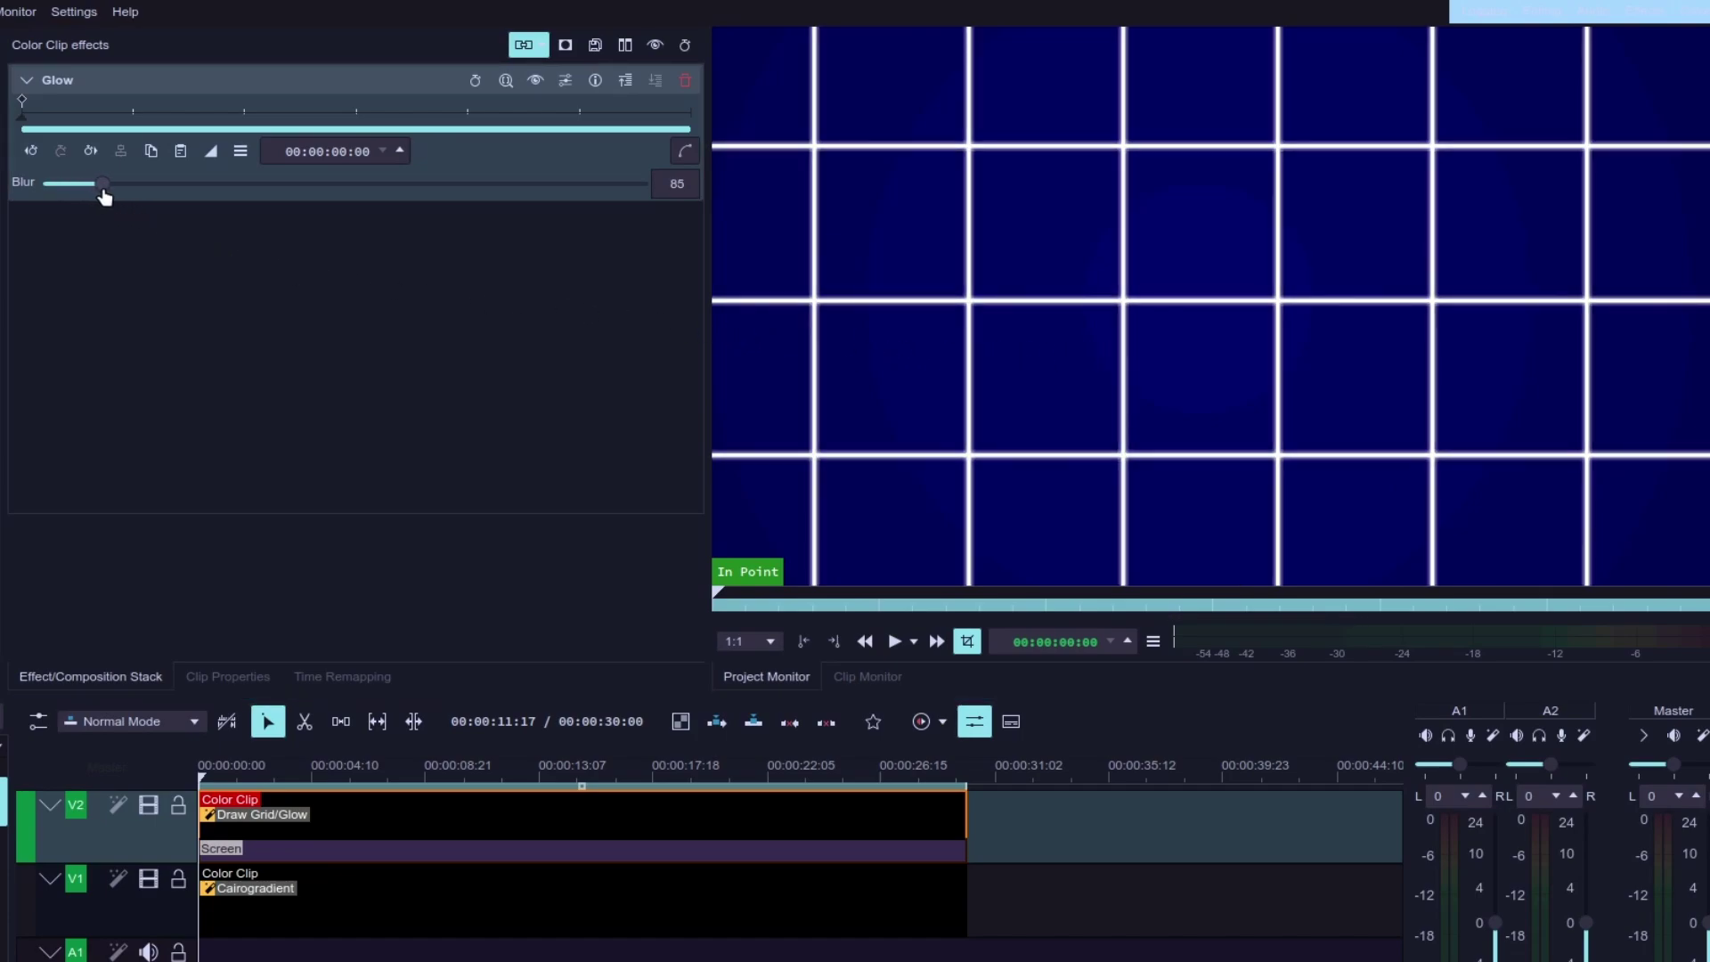
{"action": "left_click", "coordinate": [535, 82]}
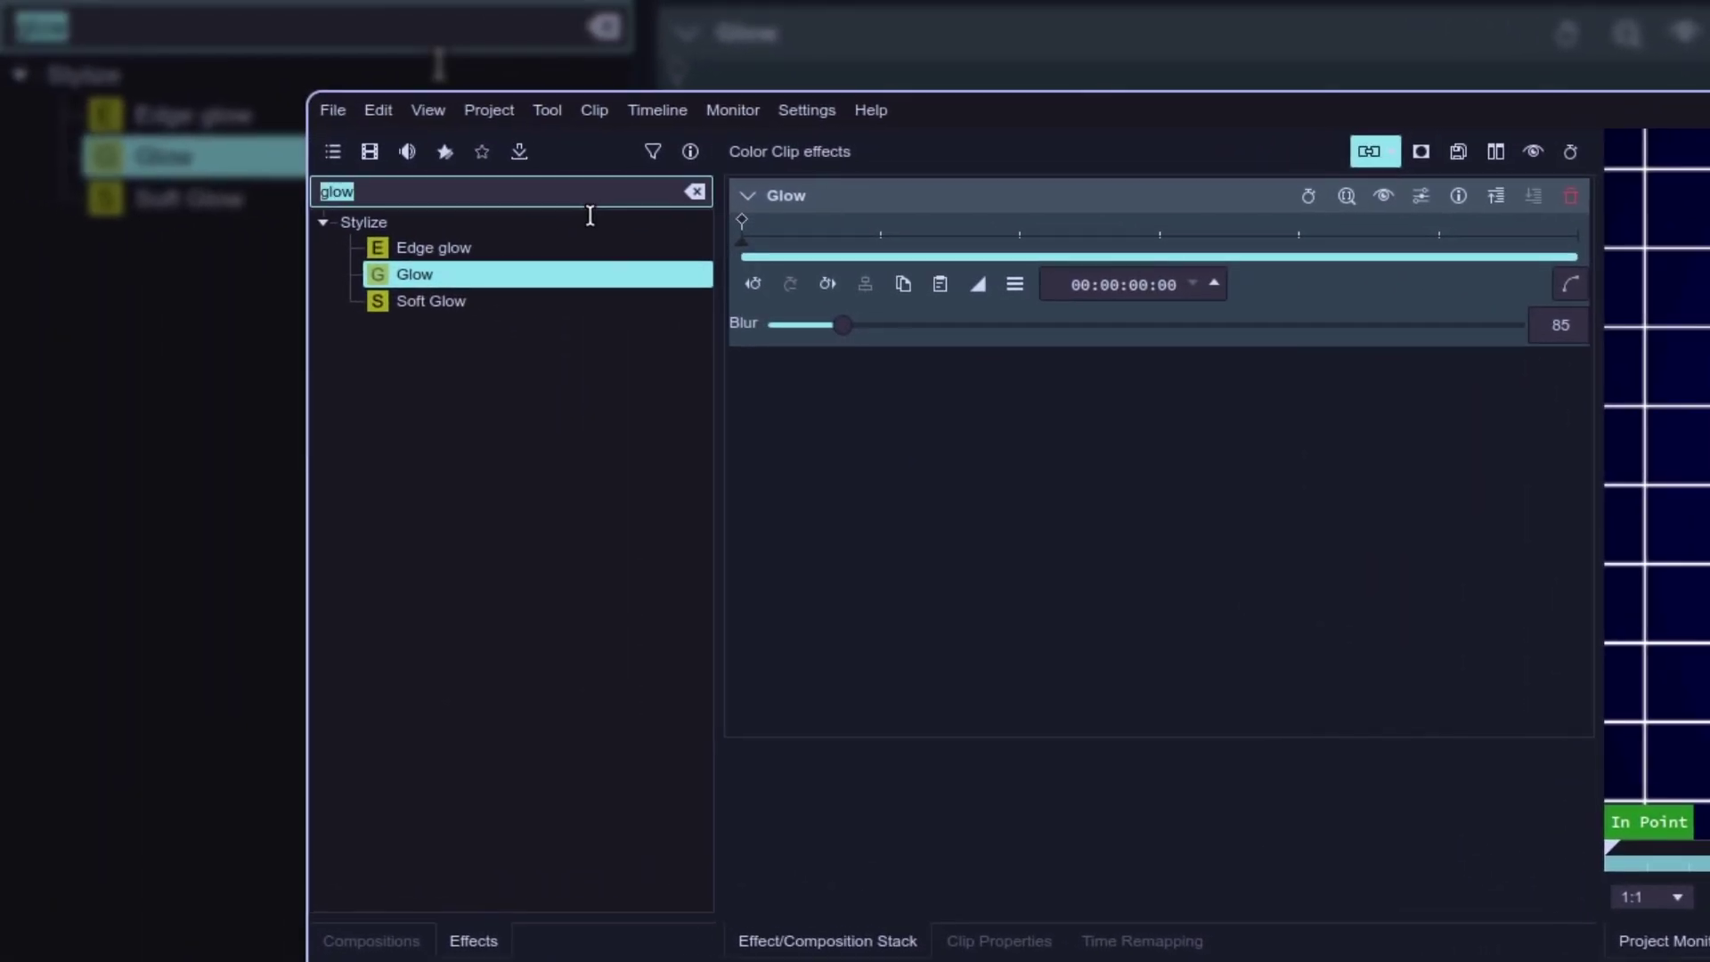
Step: Add Defish to the grid clip and push its Amount up to 779
{"action": "type", "text": "defi"}
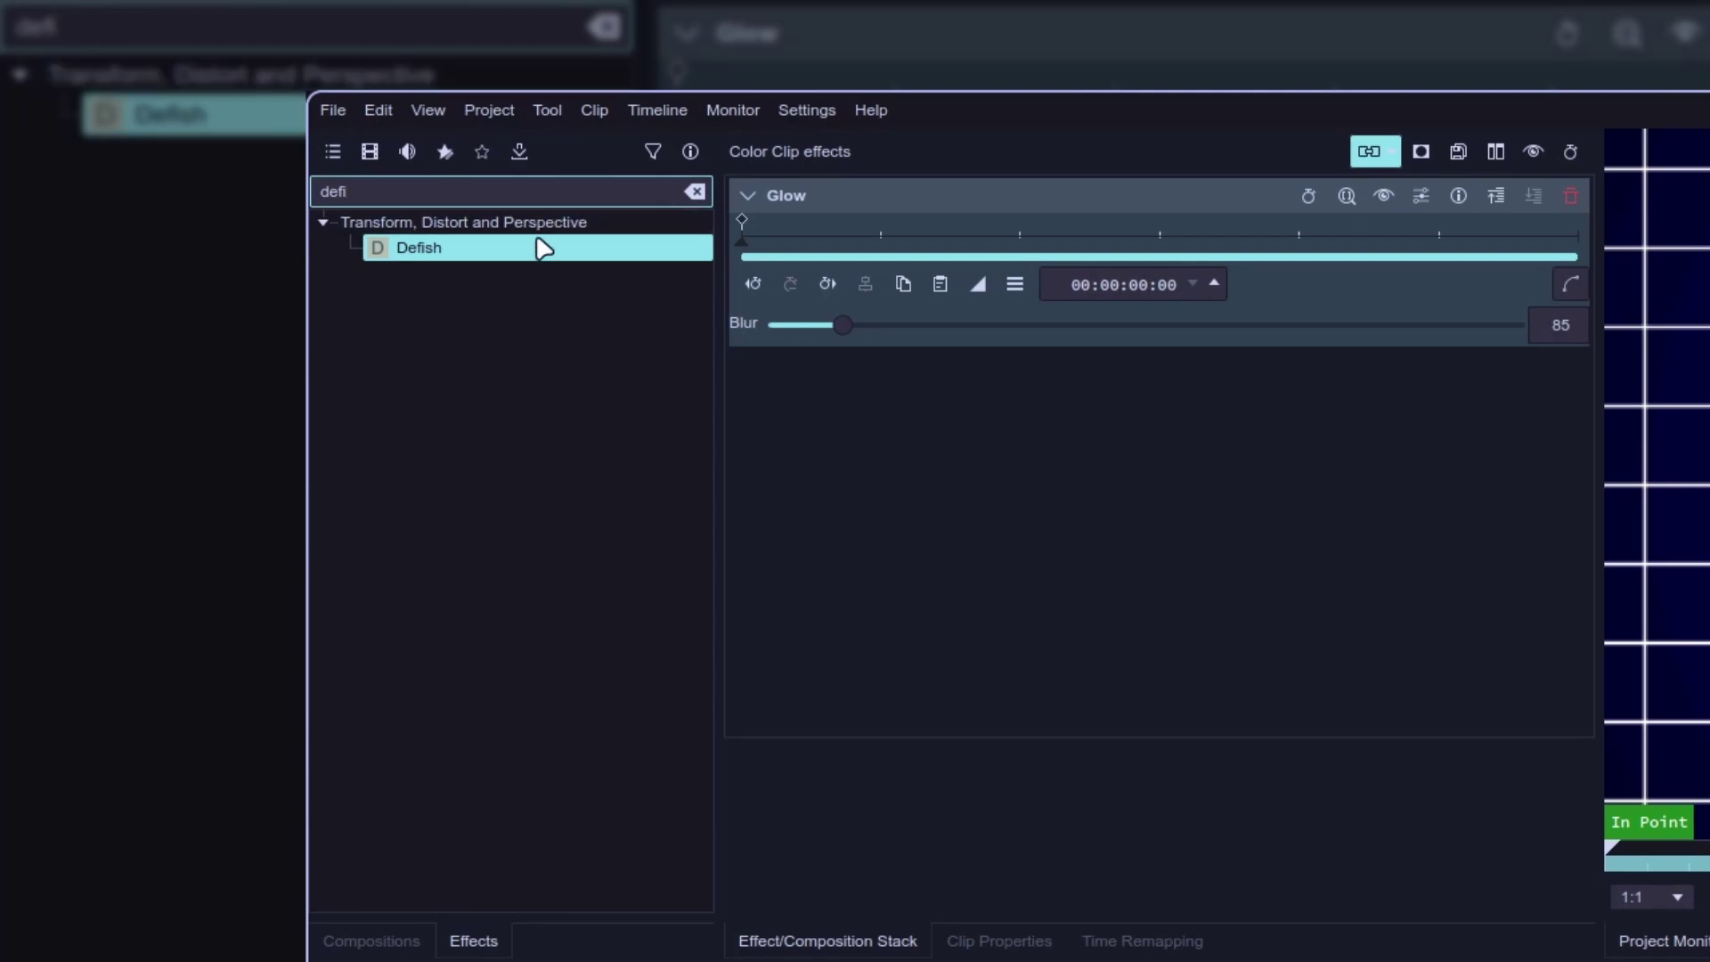
{"action": "left_click_drag", "start_coordinate": [543, 249], "coordinate": [811, 490]}
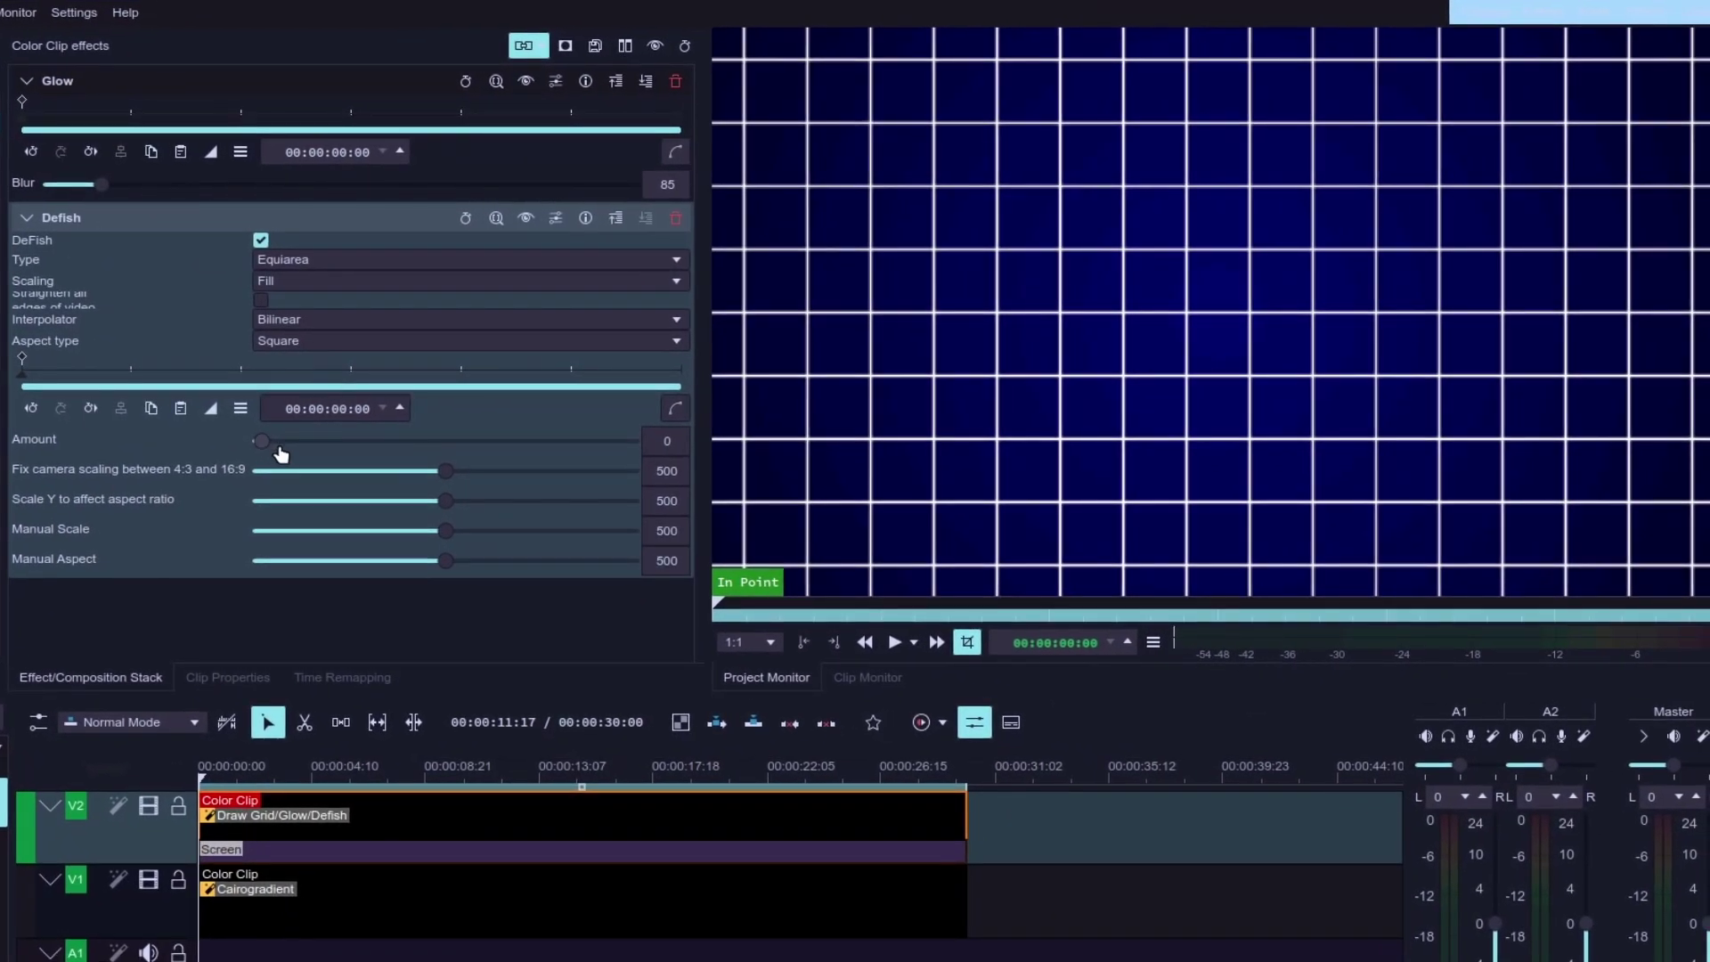
{"action": "left_click_drag", "start_coordinate": [281, 453], "coordinate": [563, 450]}
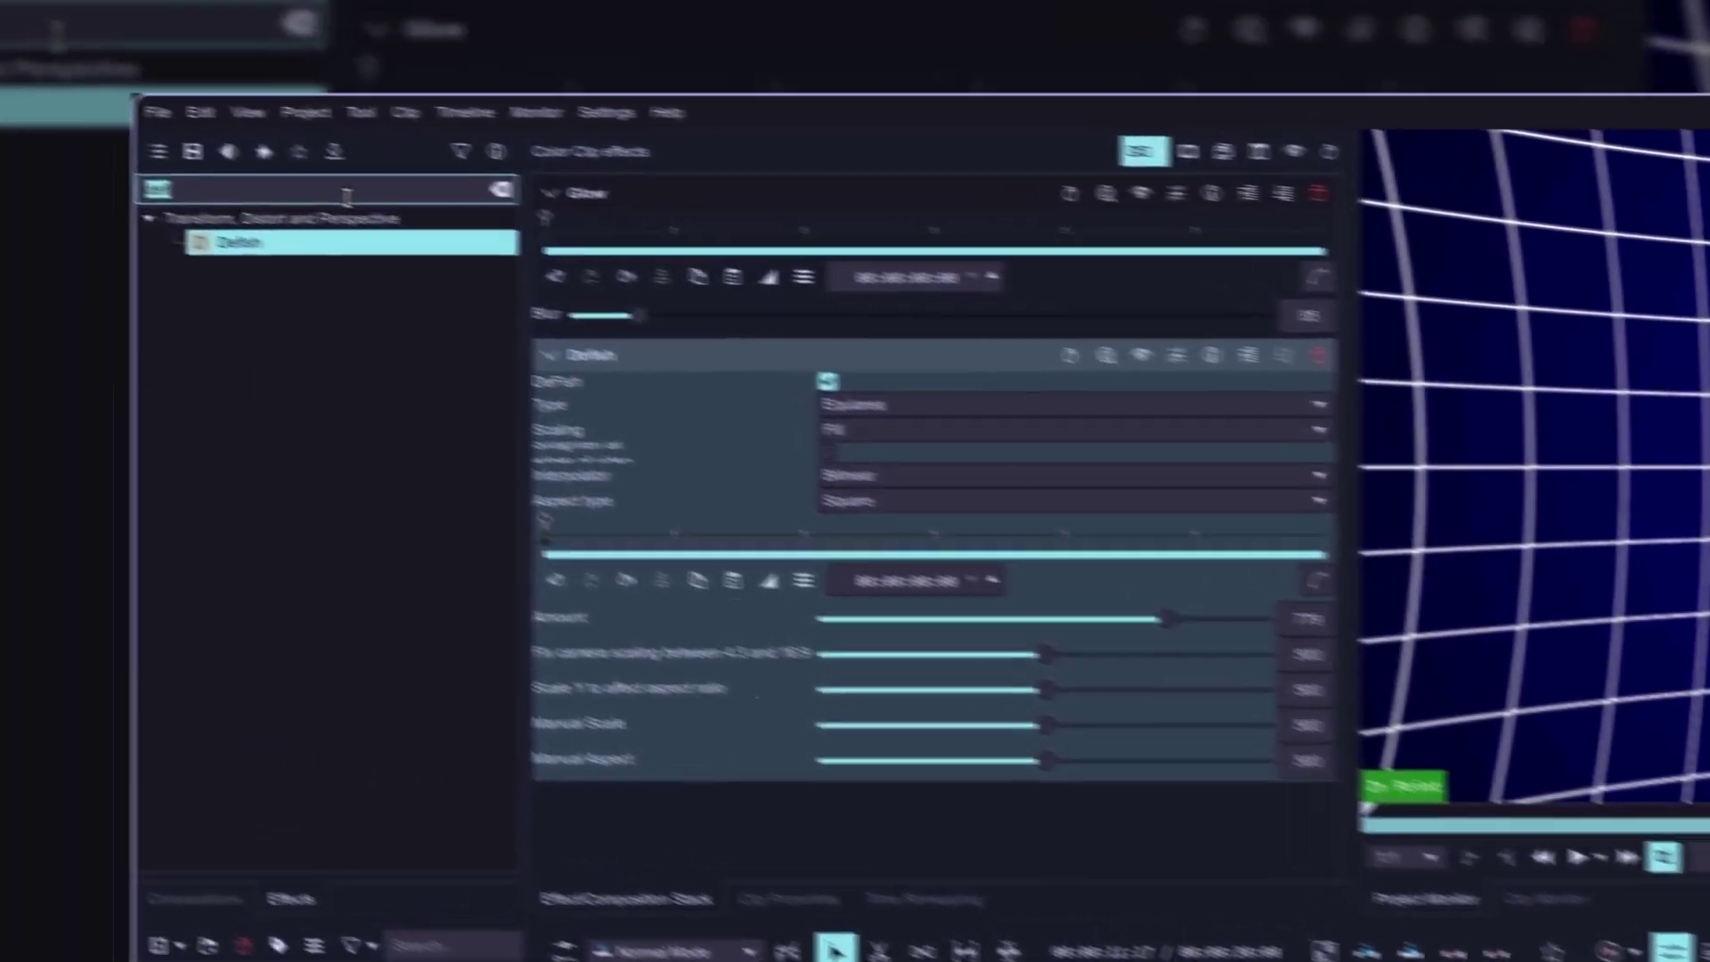
Step: Add a Vignette to the grid clip with Softness 525 and Aspect ratio 238
{"action": "type", "text": "vign"}
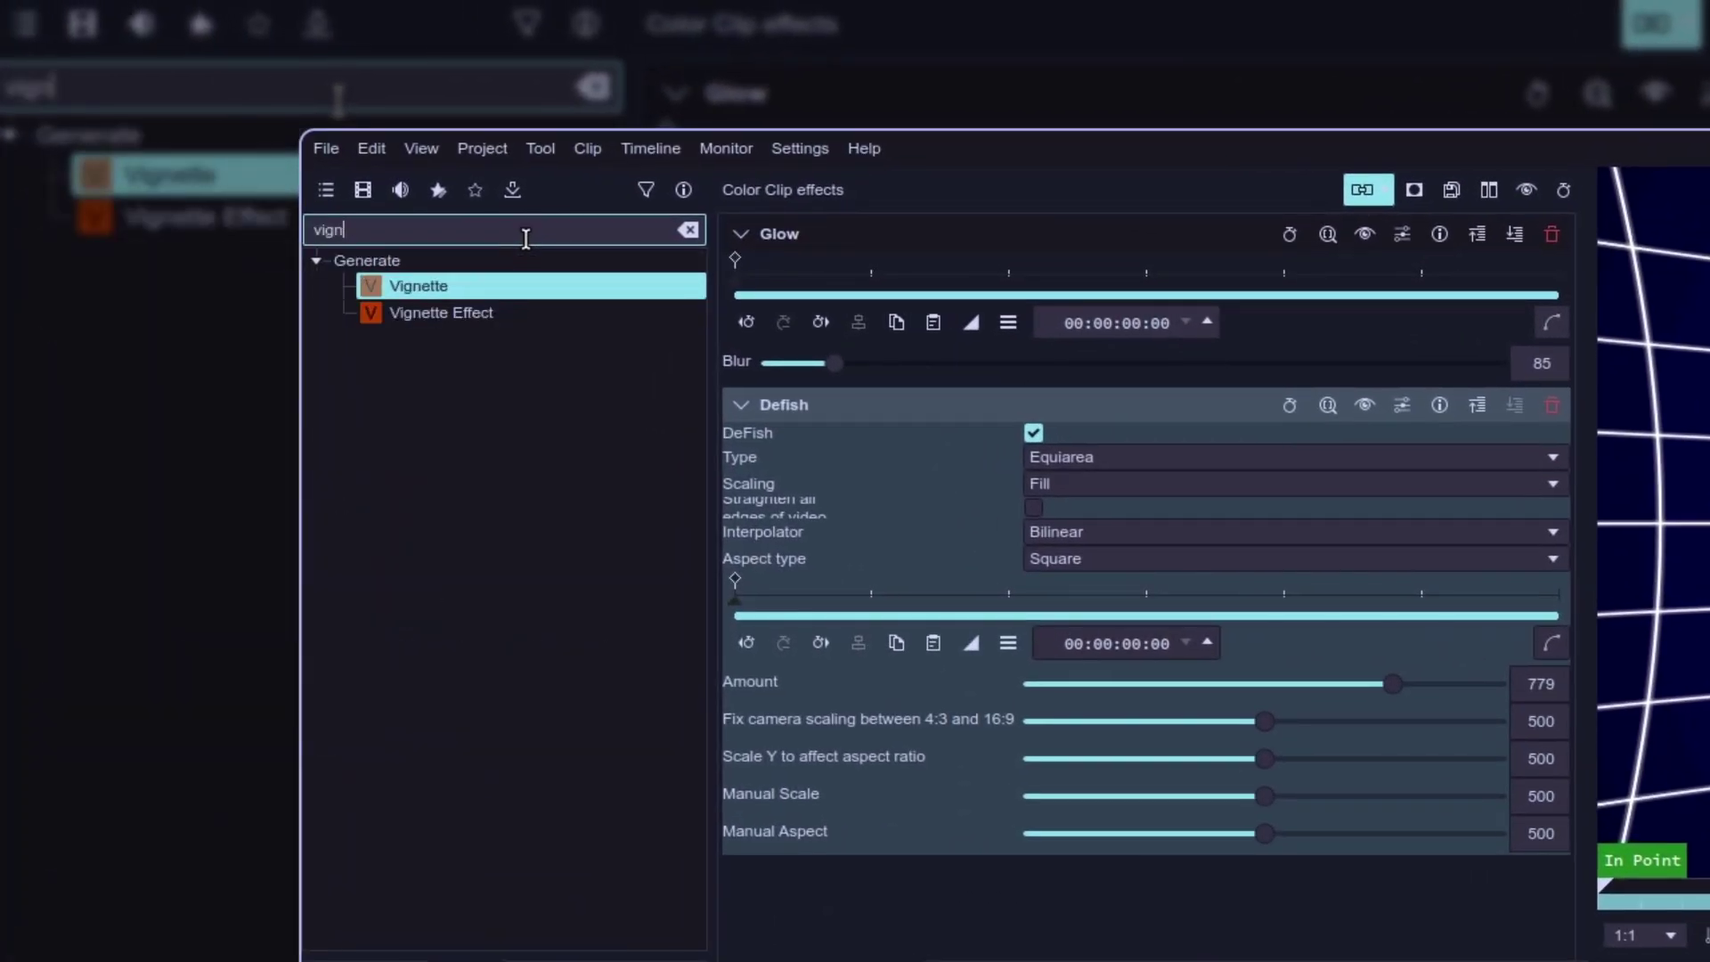
{"action": "left_click_drag", "start_coordinate": [458, 286], "coordinate": [1029, 888]}
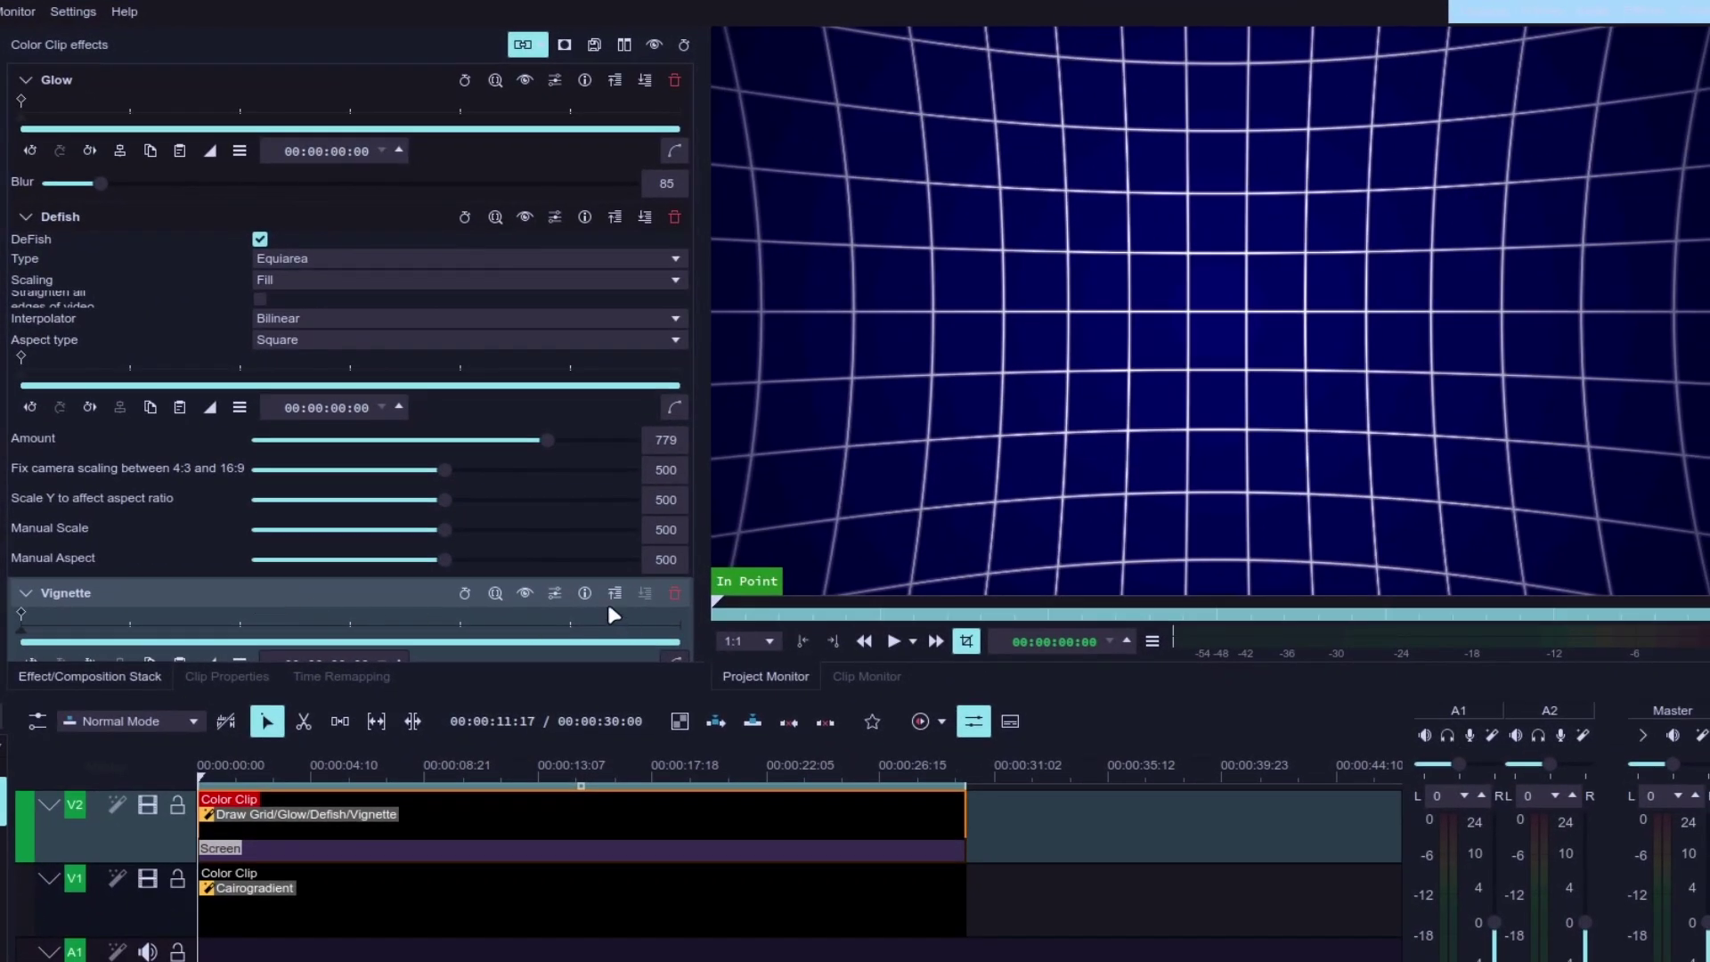
{"action": "scroll", "coordinate": [613, 615], "scroll_direction": "down", "scroll_amount": 3}
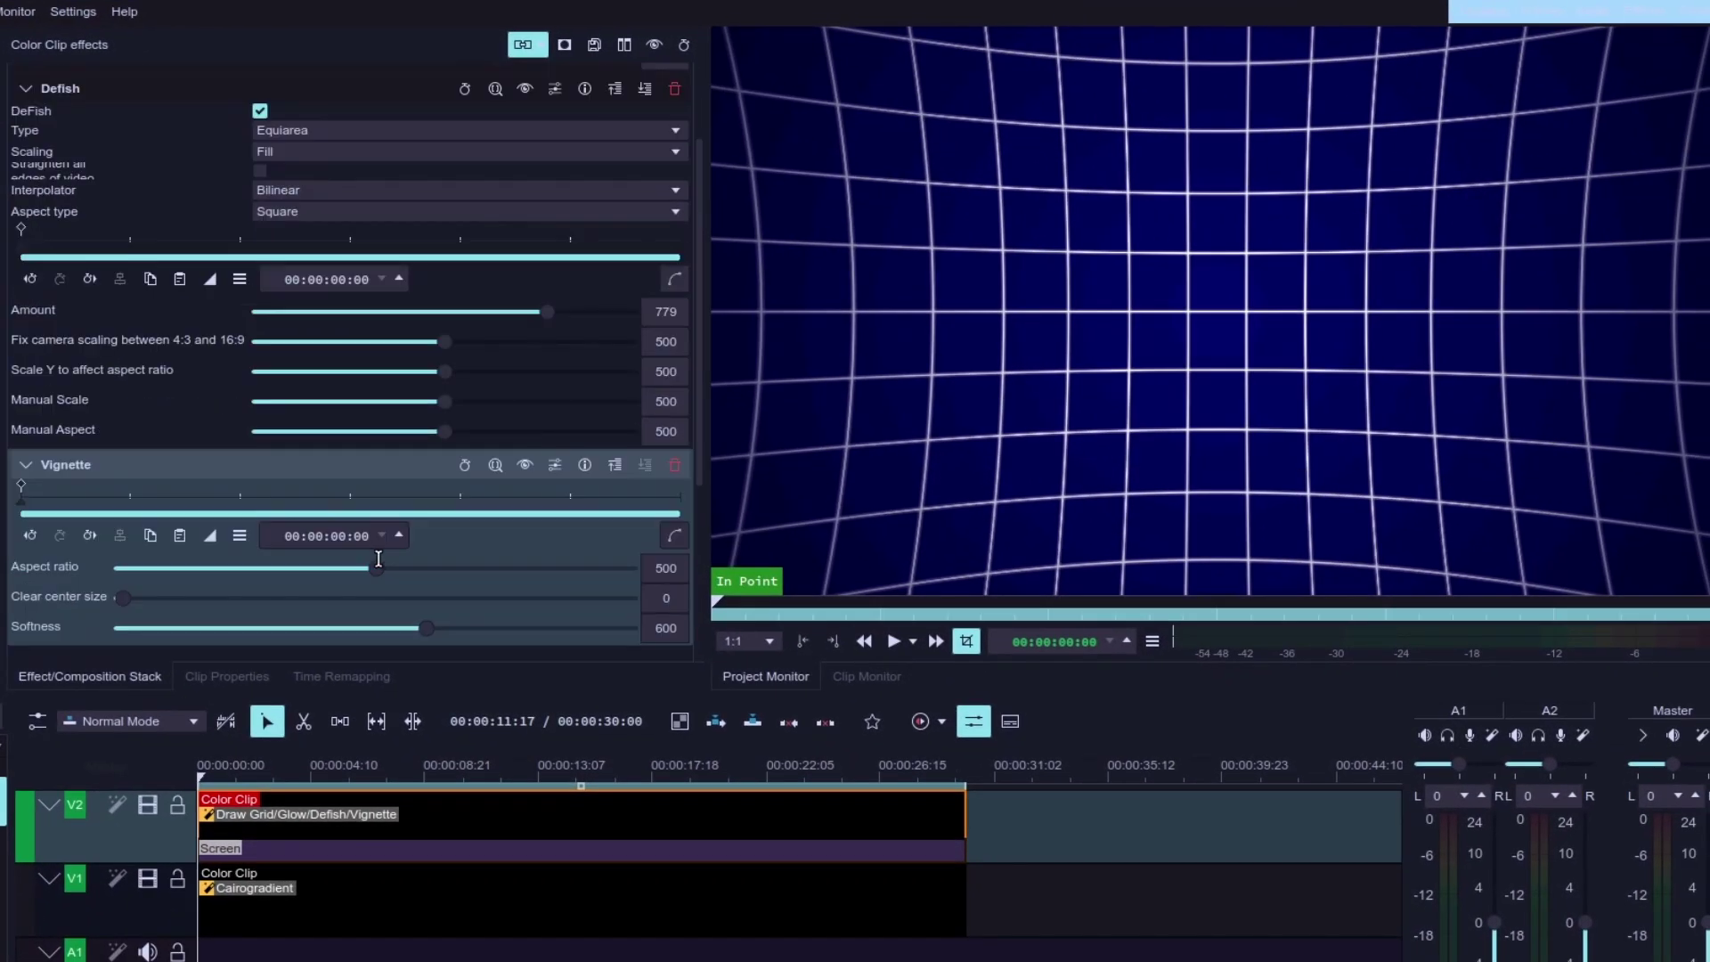
{"action": "mouse_move", "coordinate": [427, 564]}
{"action": "left_mouse_down"}
{"action": "mouse_move", "coordinate": [391, 571]}
{"action": "mouse_move", "coordinate": [406, 574]}
{"action": "left_mouse_up"}
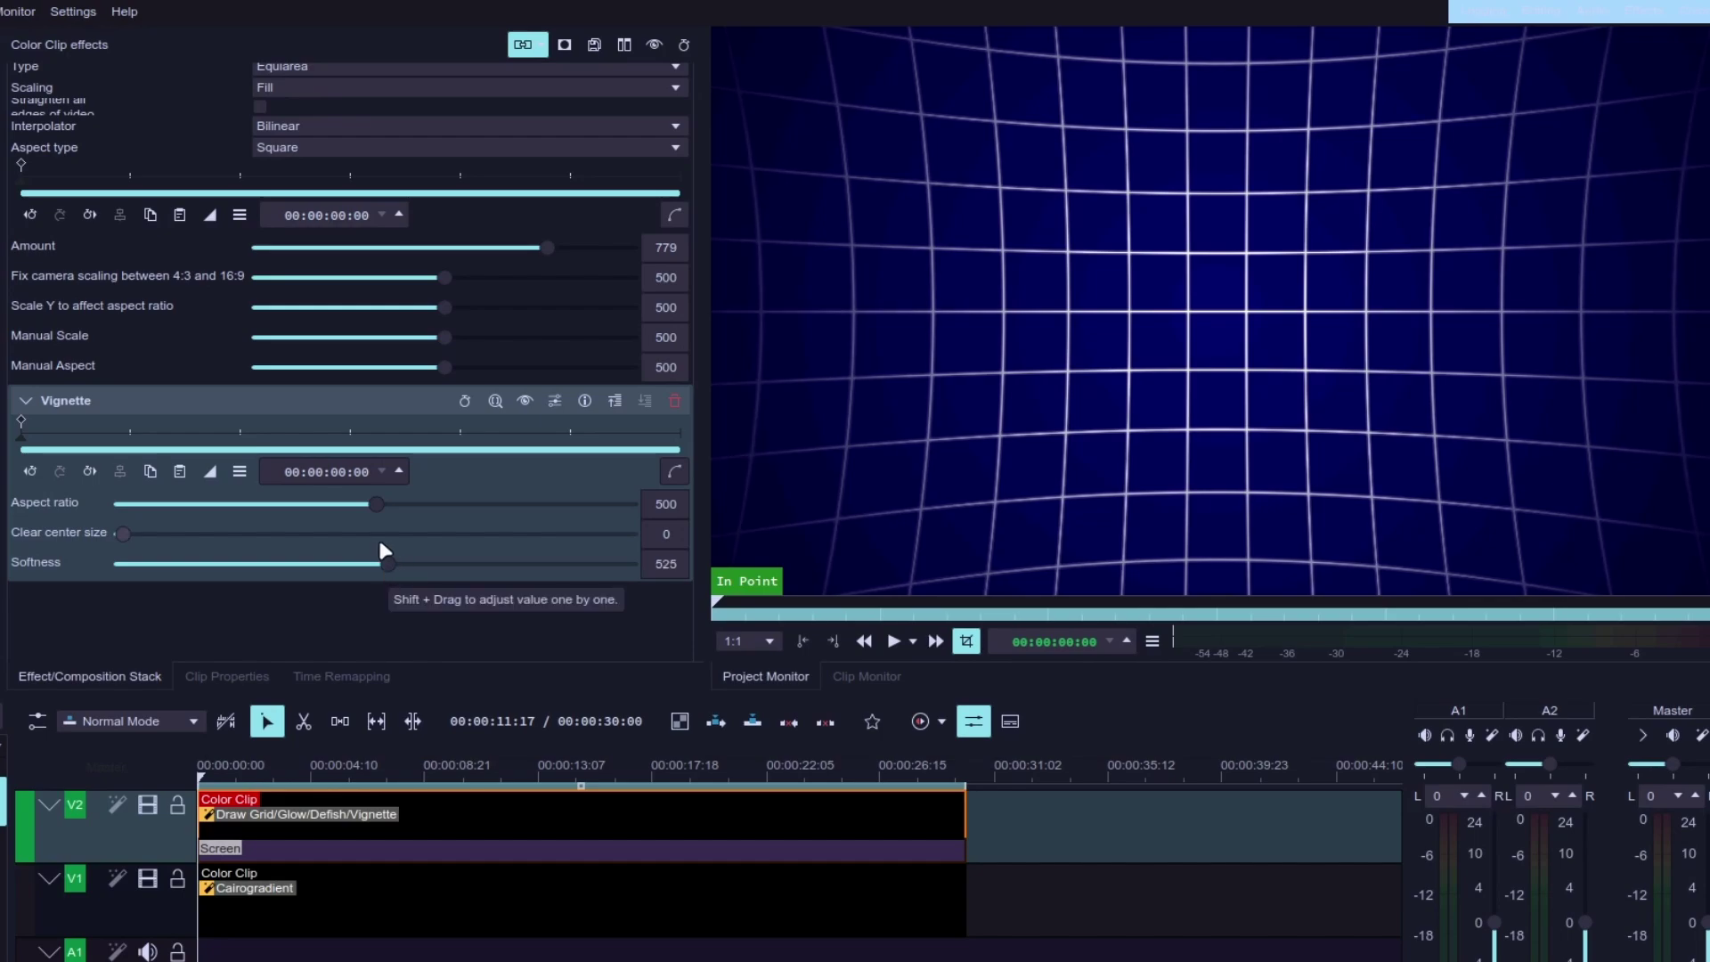
{"action": "left_click_drag", "start_coordinate": [318, 513], "coordinate": [274, 508]}
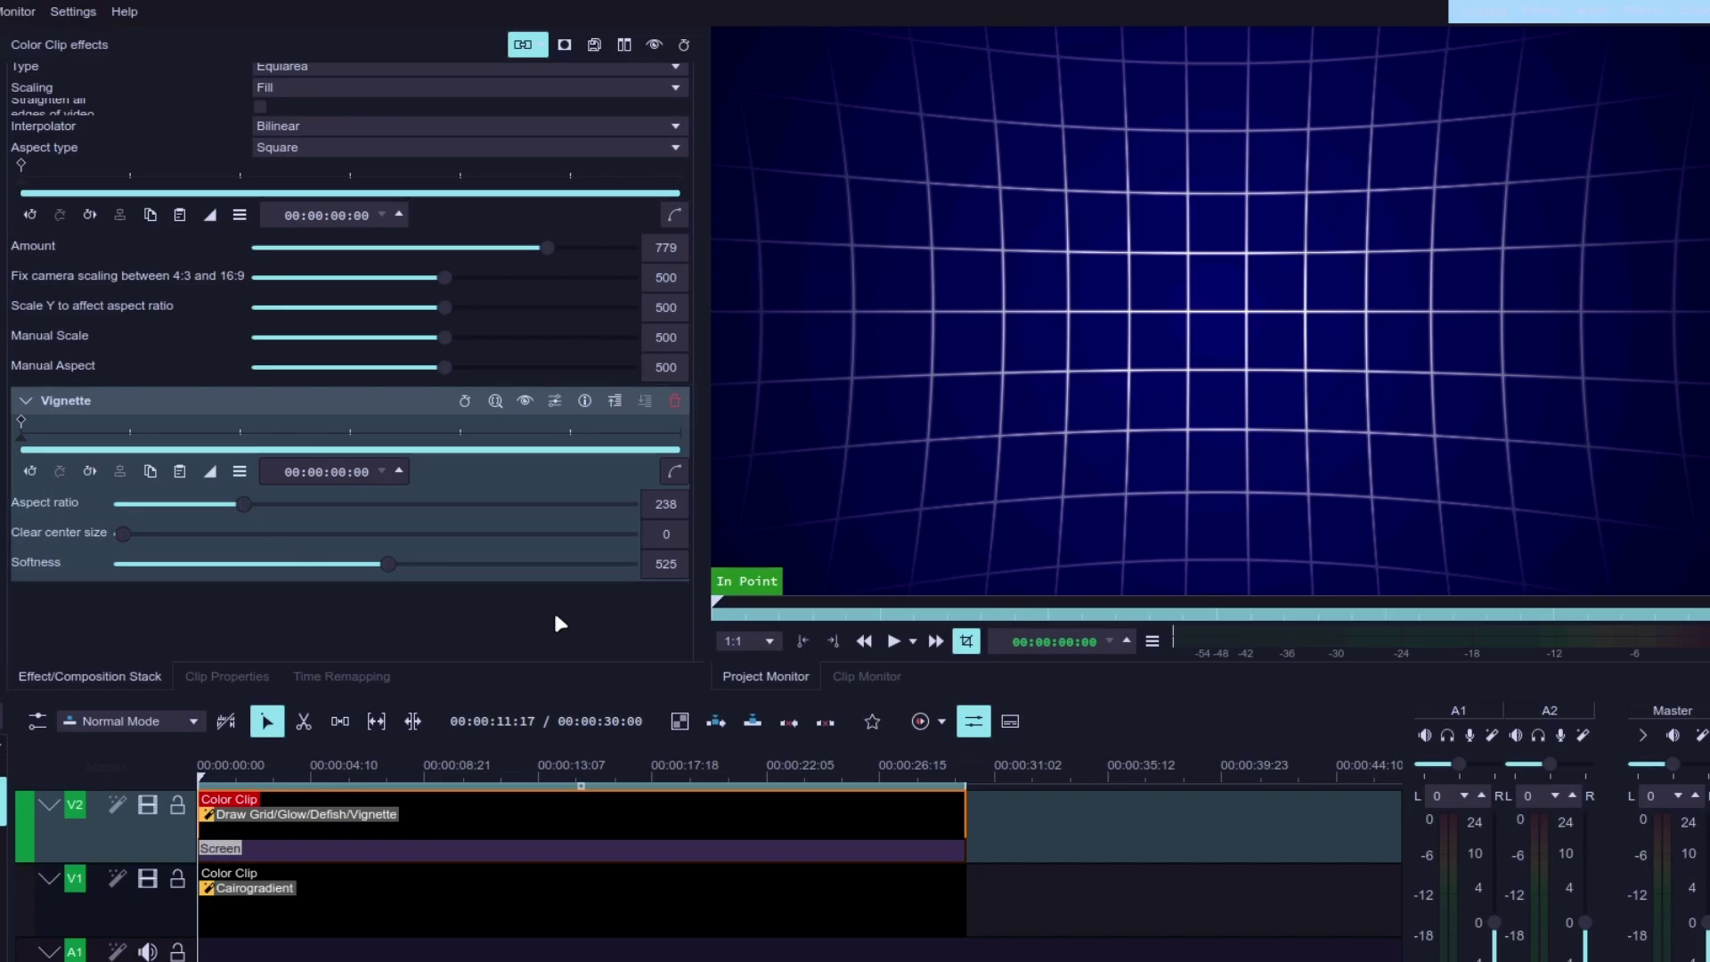
{"action": "scroll", "coordinate": [676, 613], "scroll_direction": "up", "scroll_amount": 10}
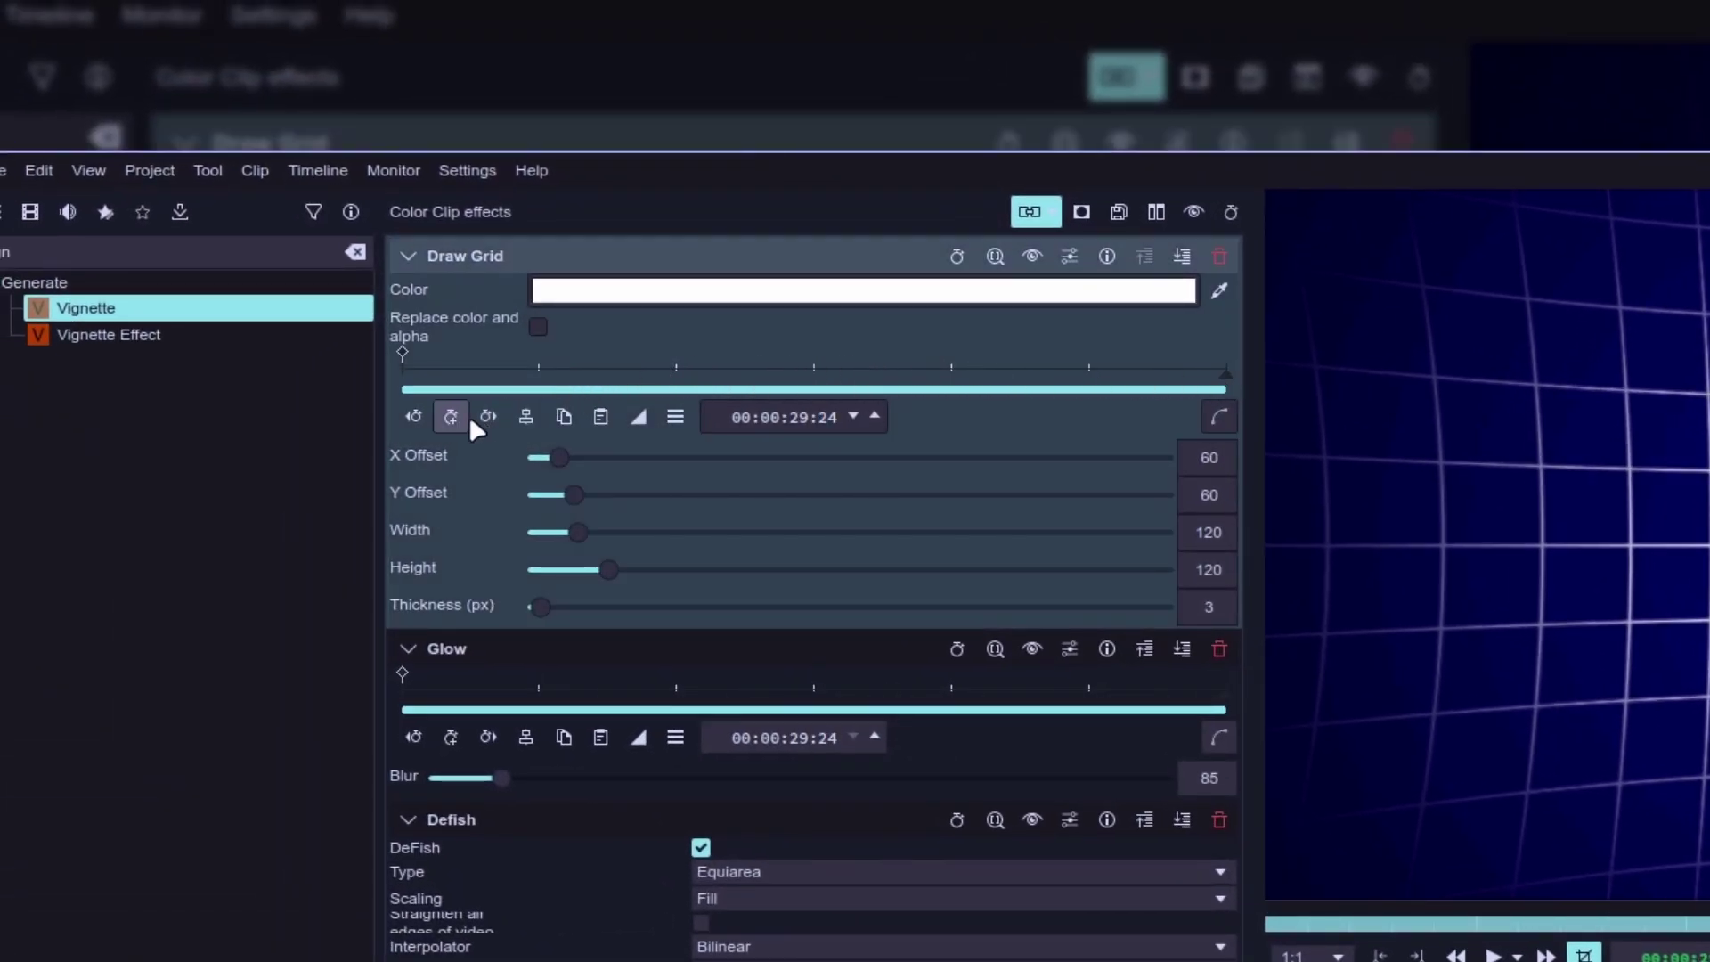
Step: Keyframe Draw Grid's X Offset from 60 at the clip start to 587 at its end
{"action": "left_click_drag", "start_coordinate": [561, 458], "coordinate": [694, 412]}
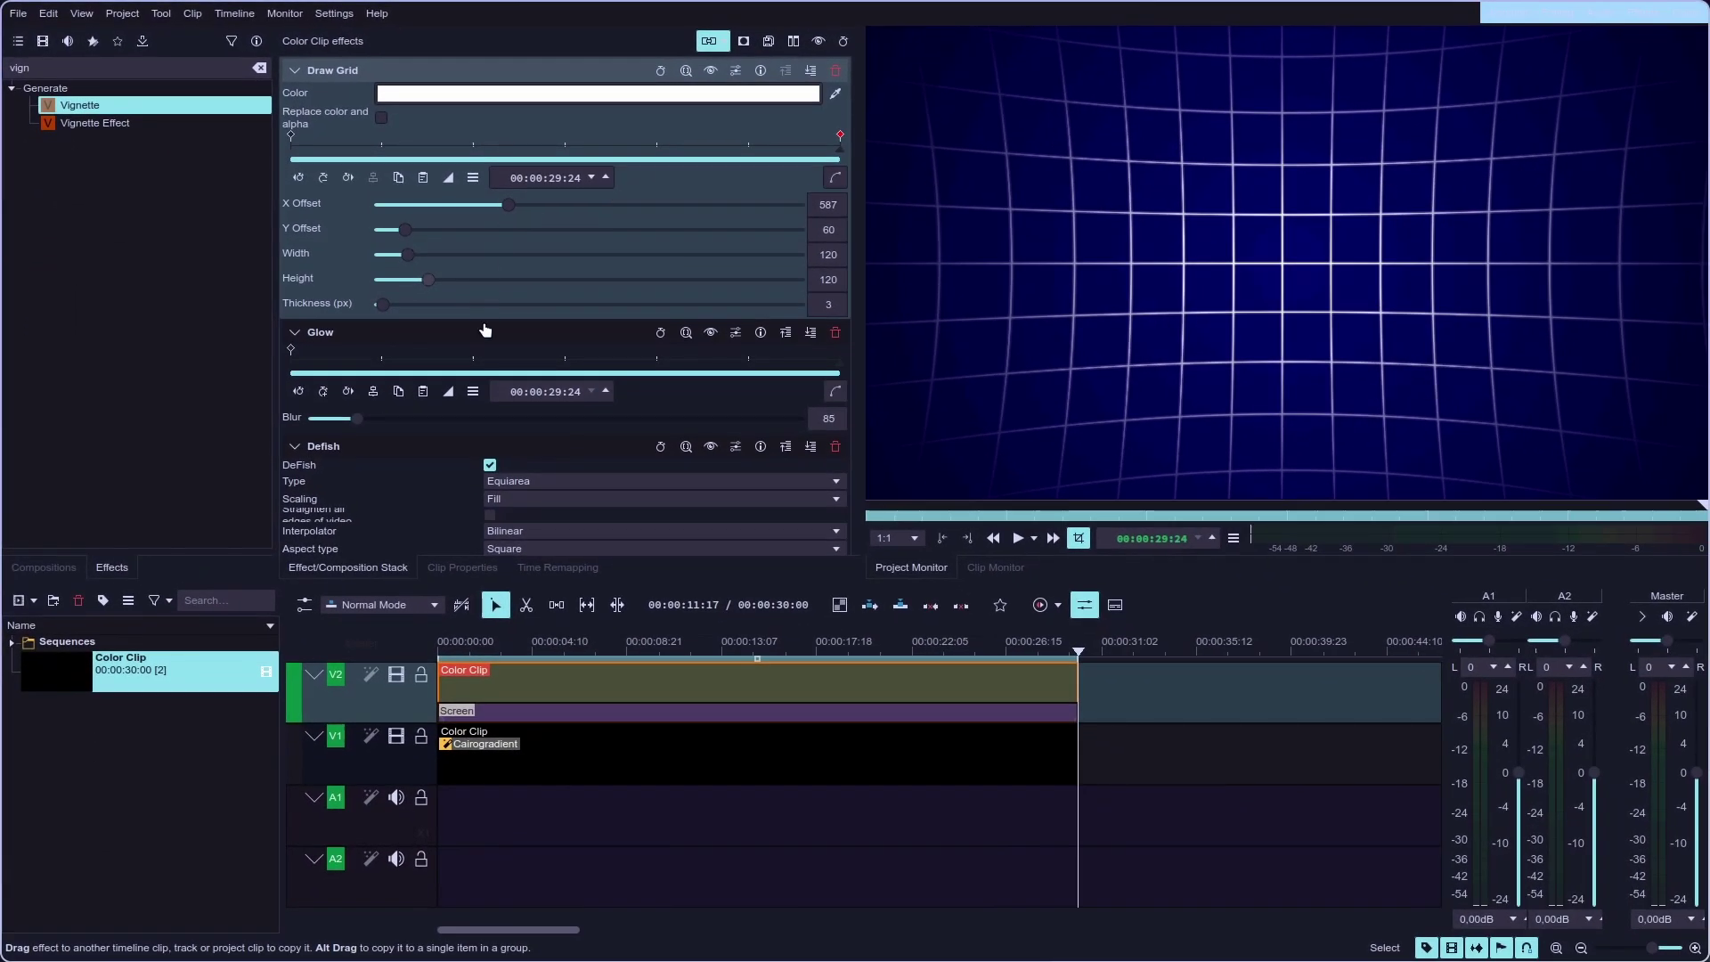
{"action": "left_click", "coordinate": [440, 650]}
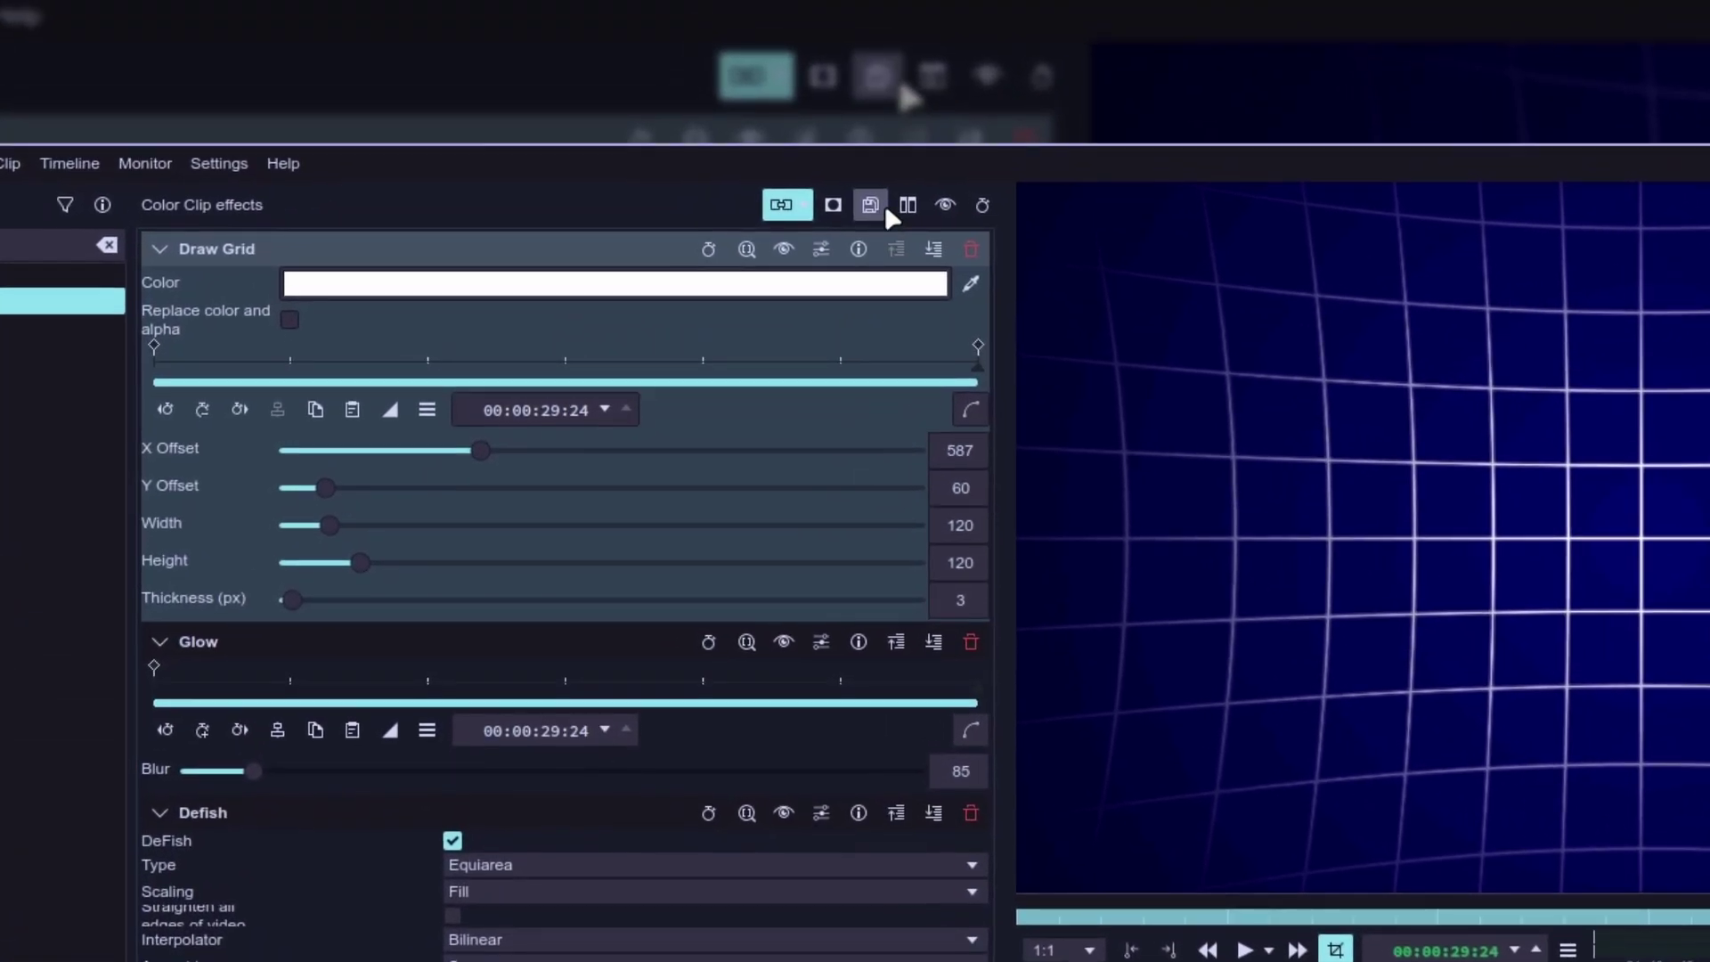
{"action": "left_click", "coordinate": [870, 204]}
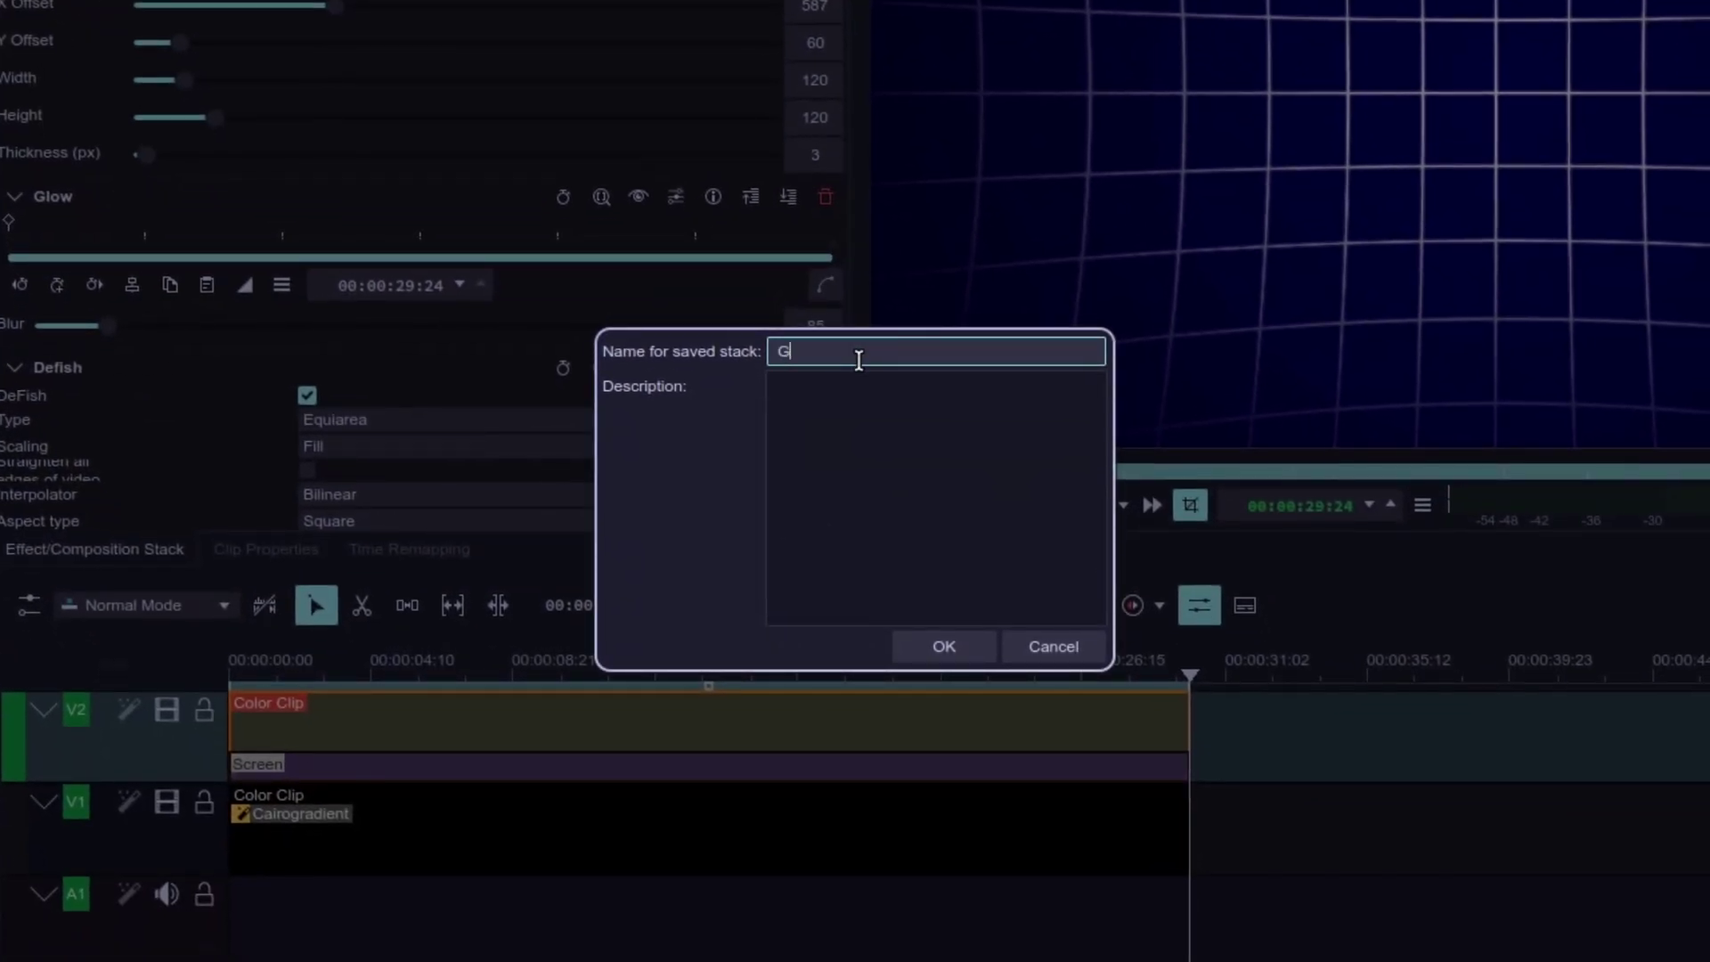
Step: Save the grid's effect stack without a description, then delete the V2 grid clip and Screen composition
{"action": "left_click", "coordinate": [932, 637]}
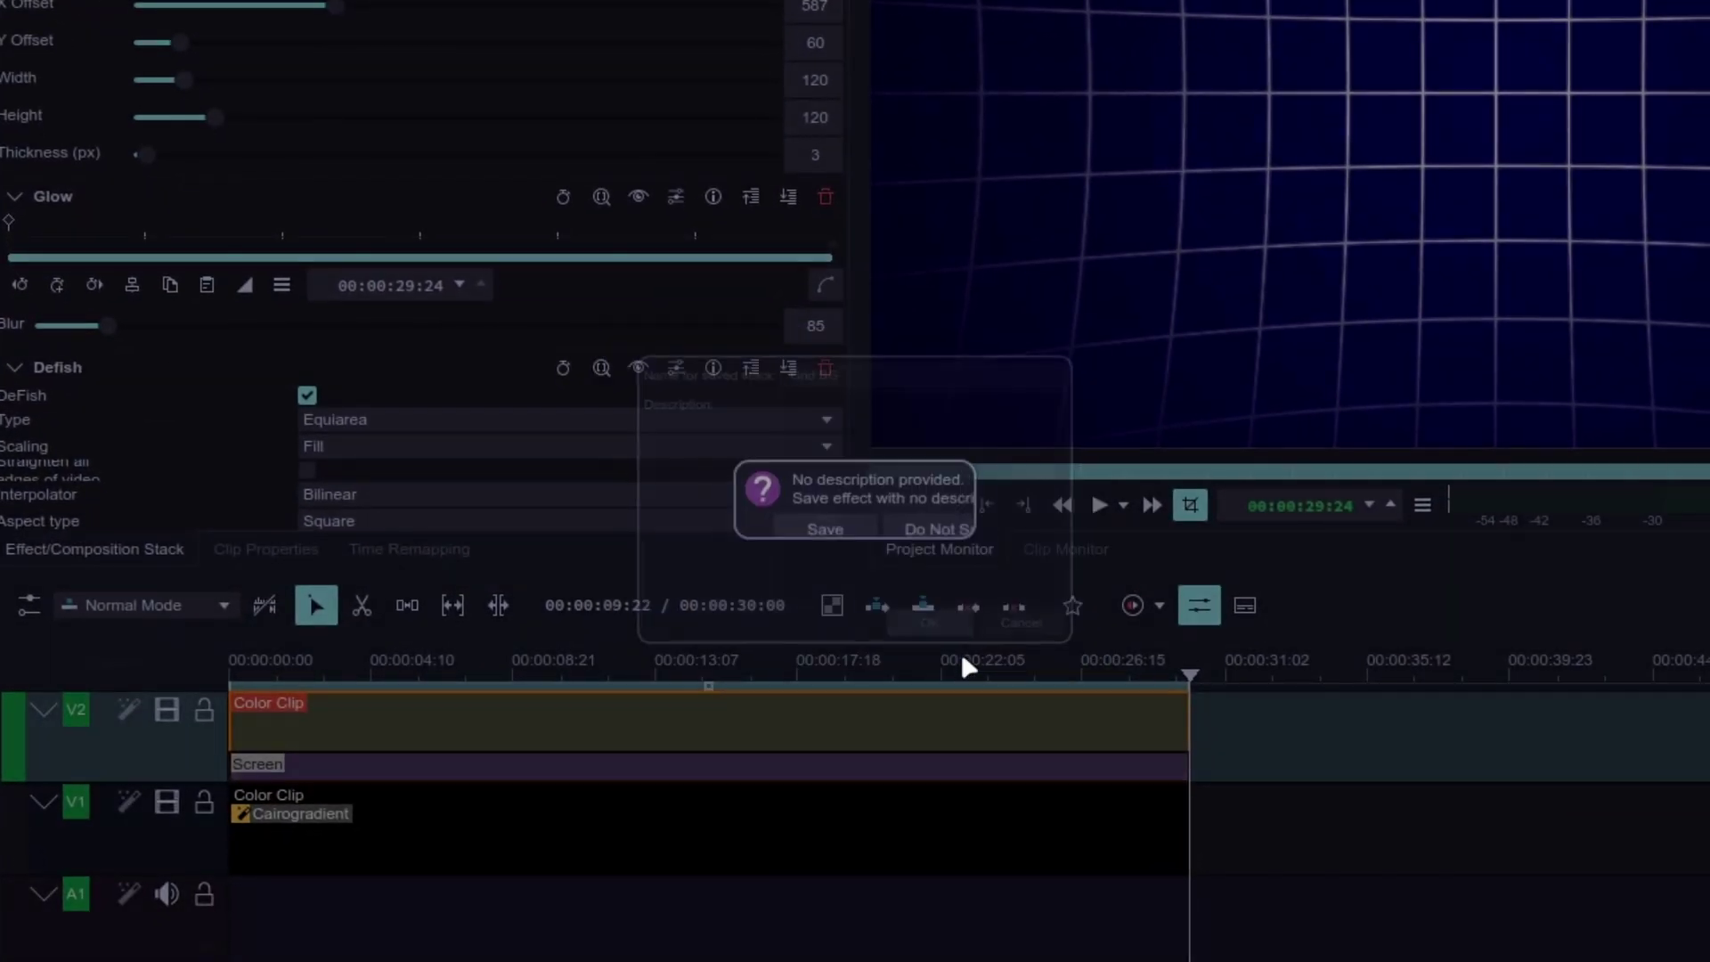
{"action": "left_click", "coordinate": [804, 524]}
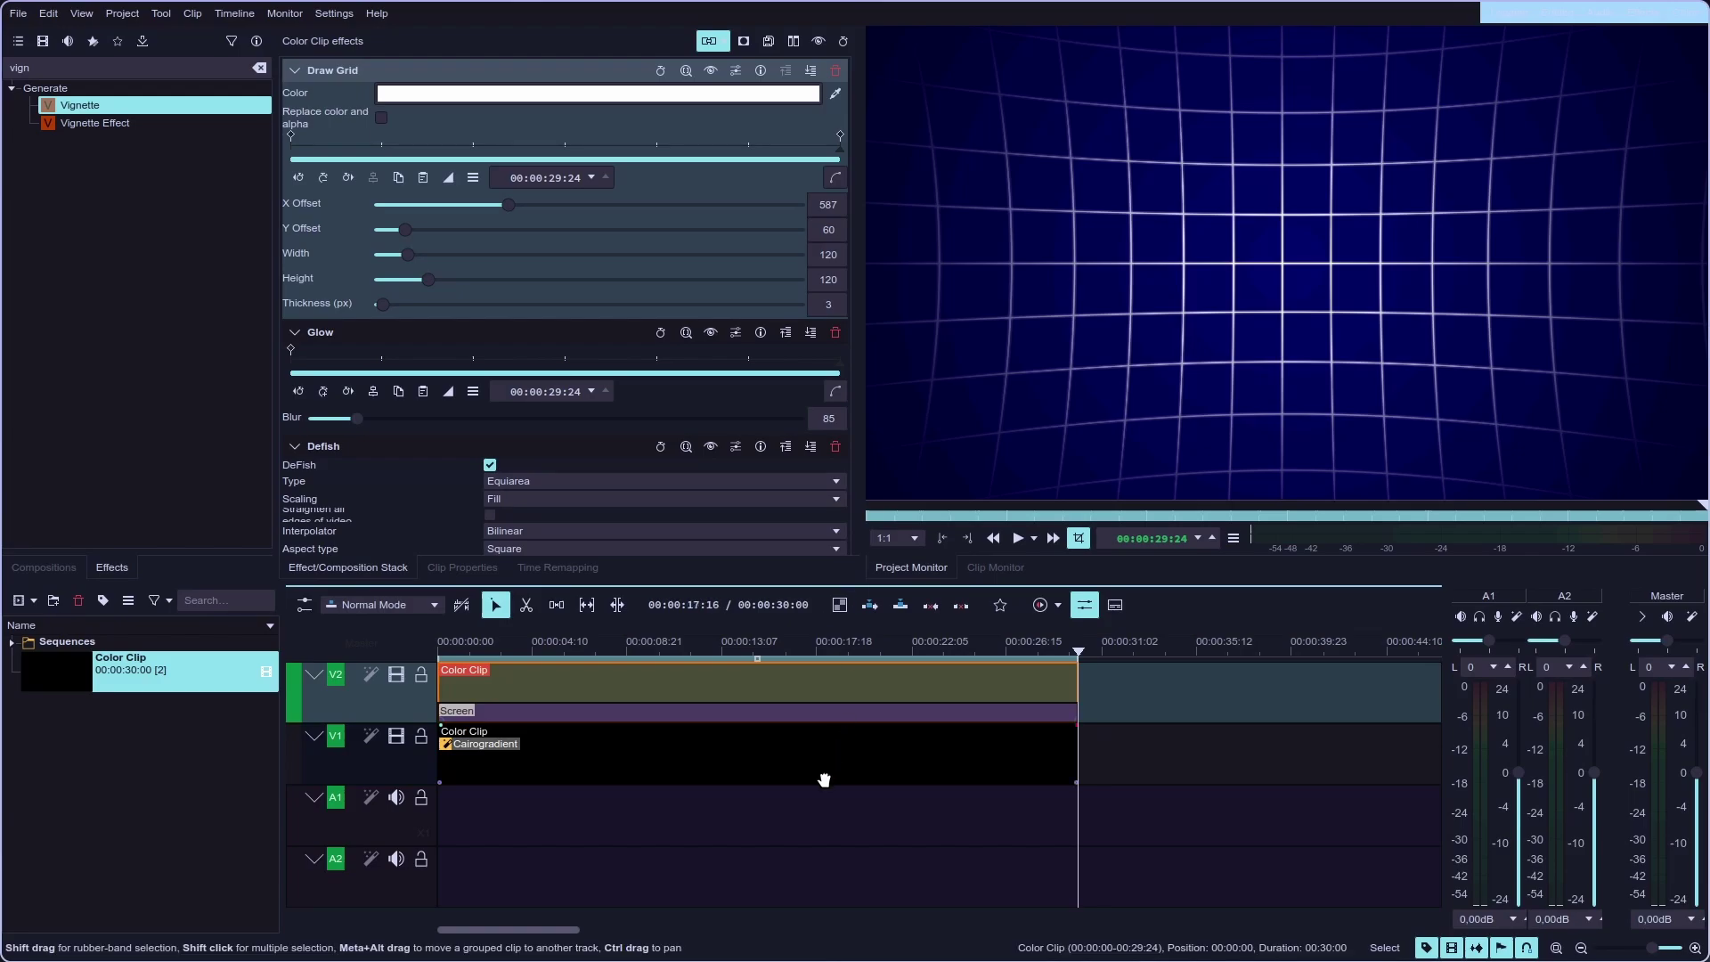
{"action": "key", "text": "Delete"}
{"action": "left_click", "coordinate": [777, 709]}
{"action": "key", "text": "Delete"}
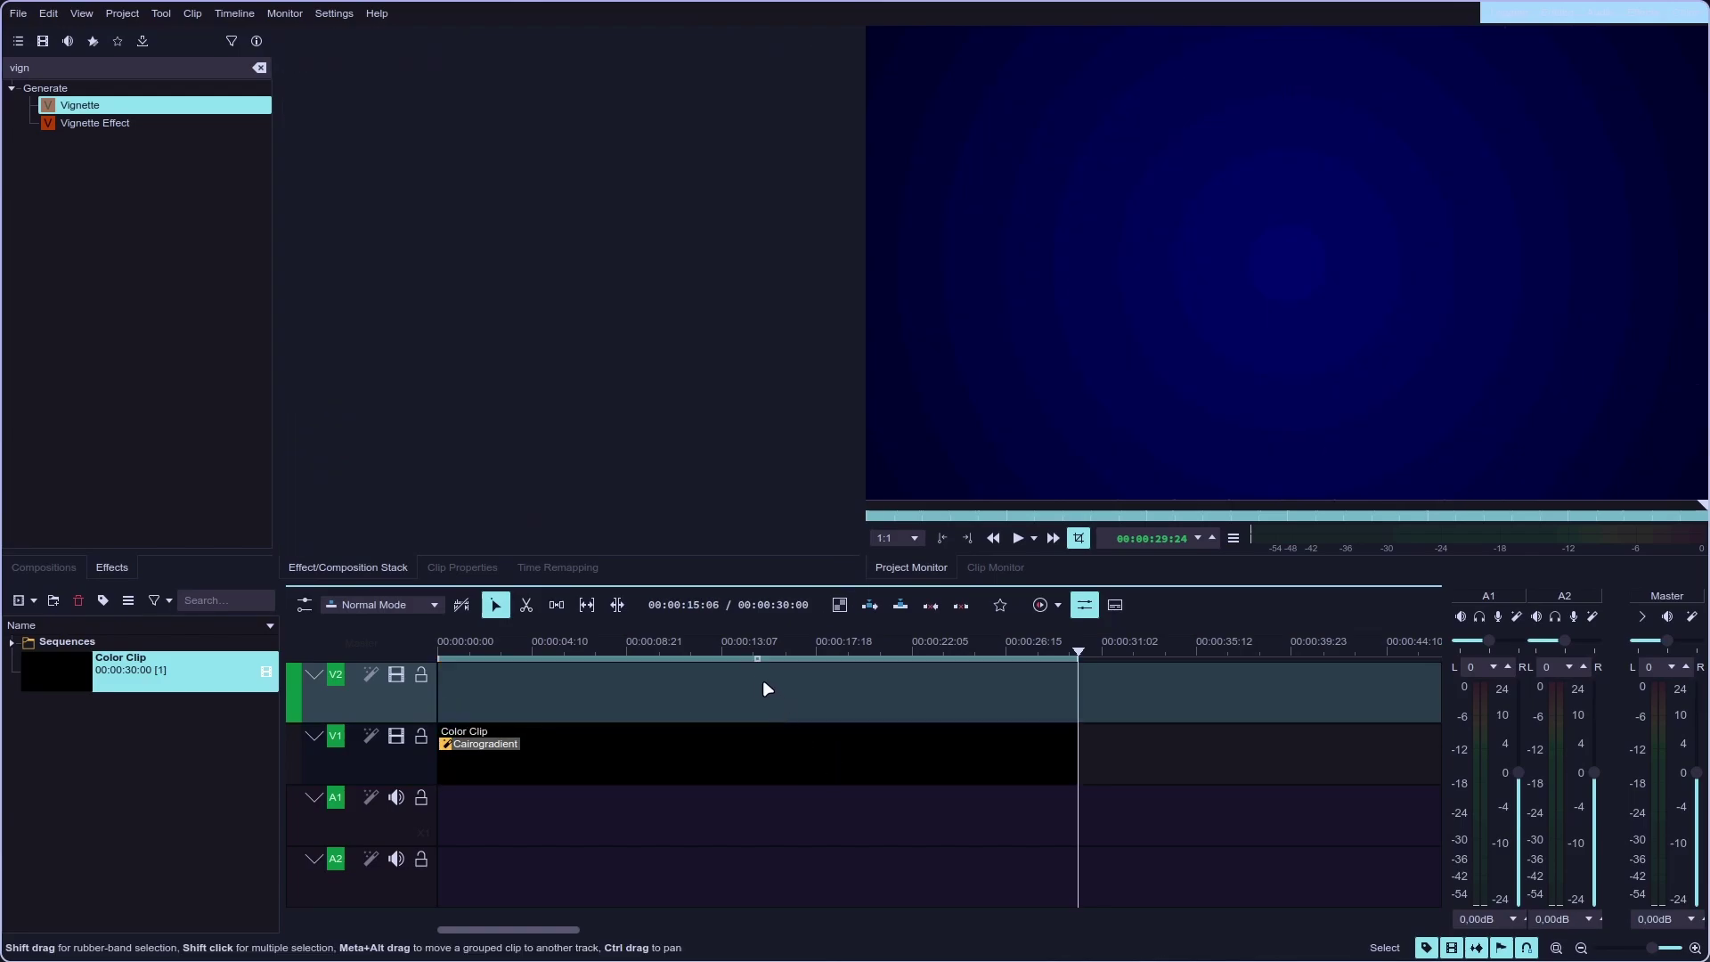
Step: Save the V1 Cairogradient settings as preset 'Radial Gradient', then delete the gradient clip
{"action": "left_click", "coordinate": [733, 742]}
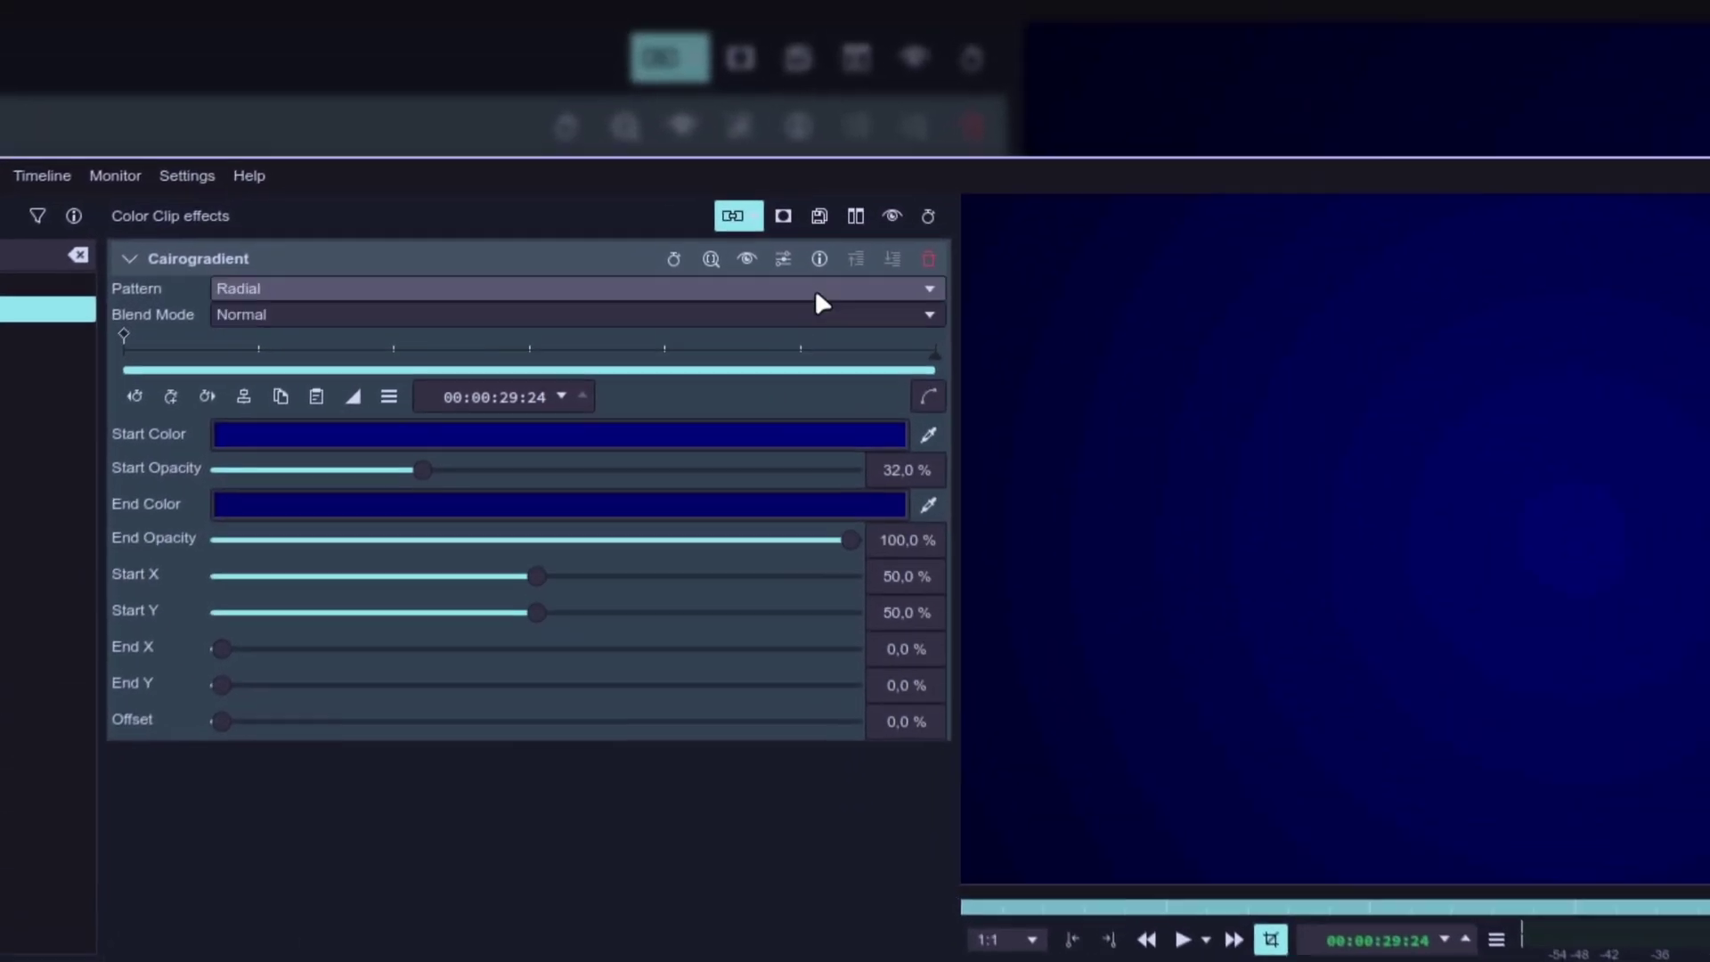
{"action": "left_click", "coordinate": [783, 258]}
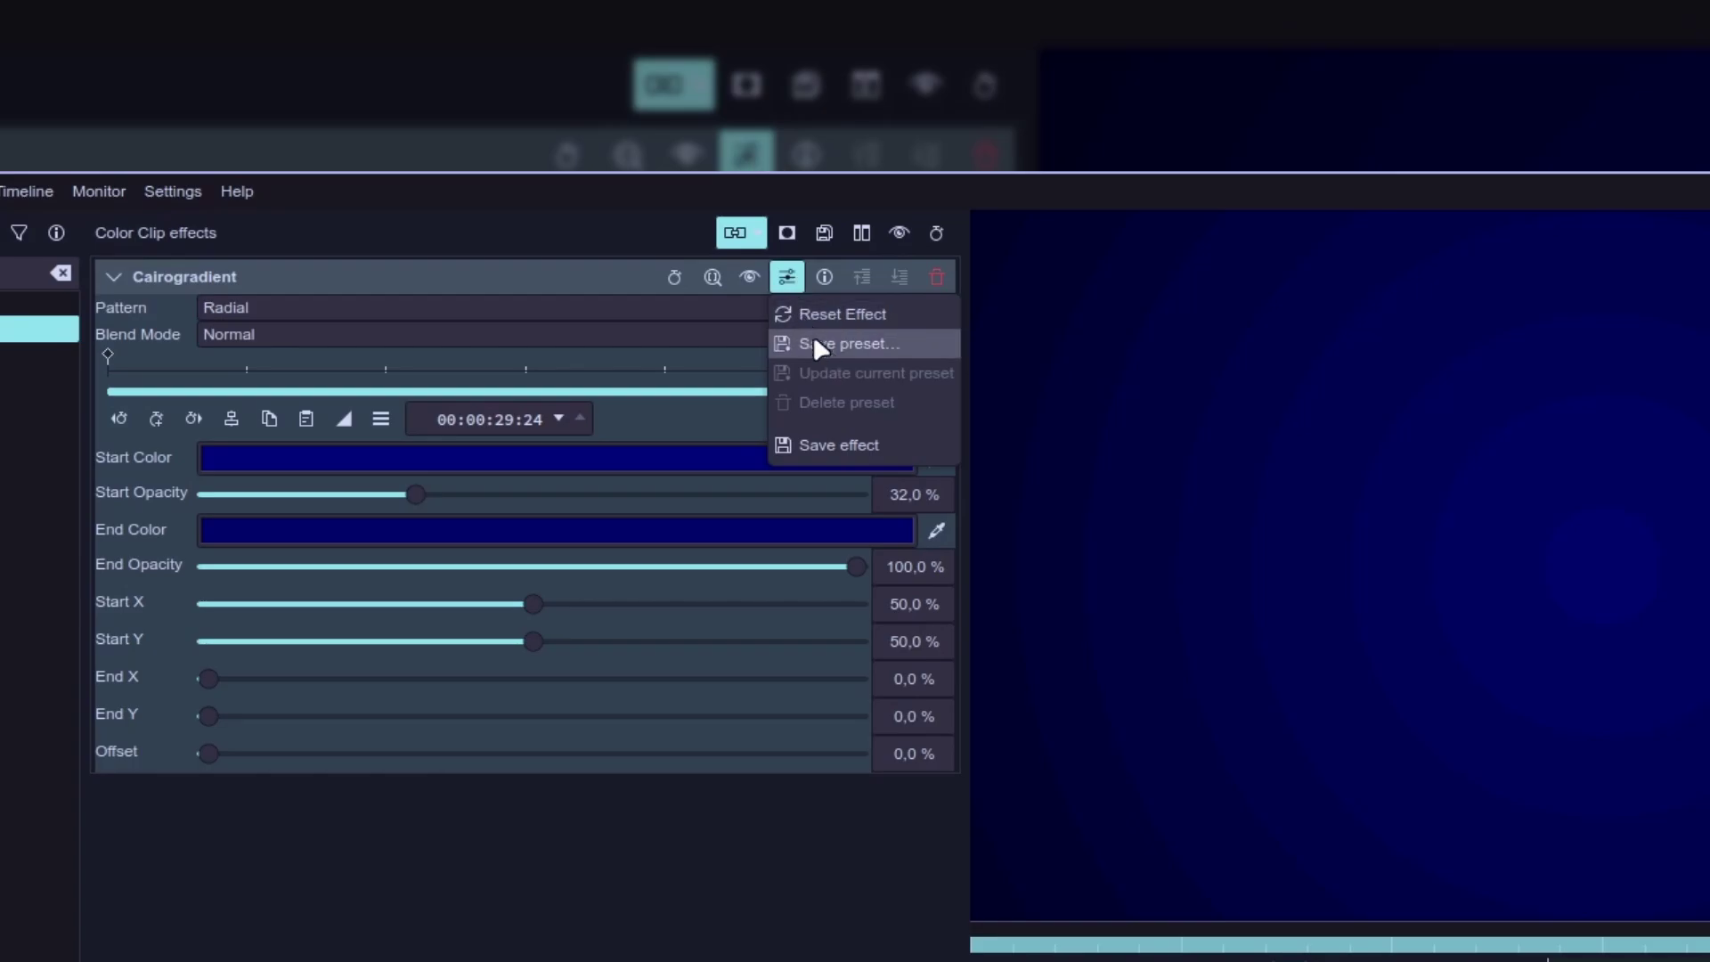
{"action": "left_click", "coordinate": [868, 346]}
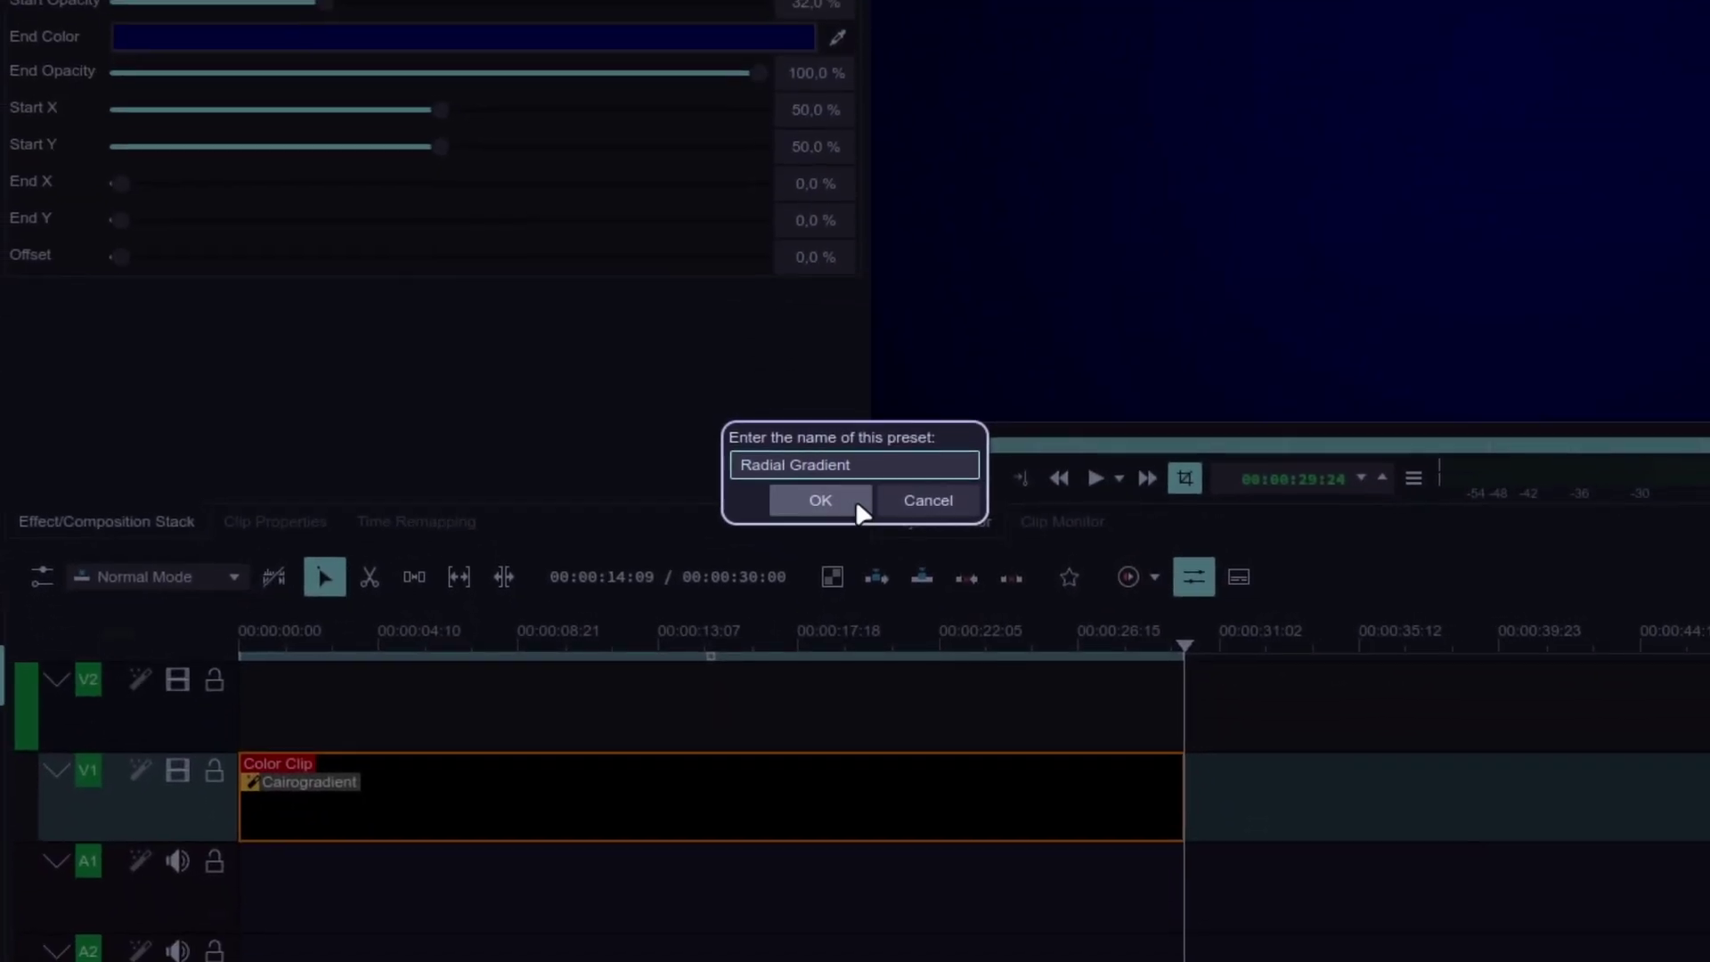
{"action": "left_click", "coordinate": [823, 497]}
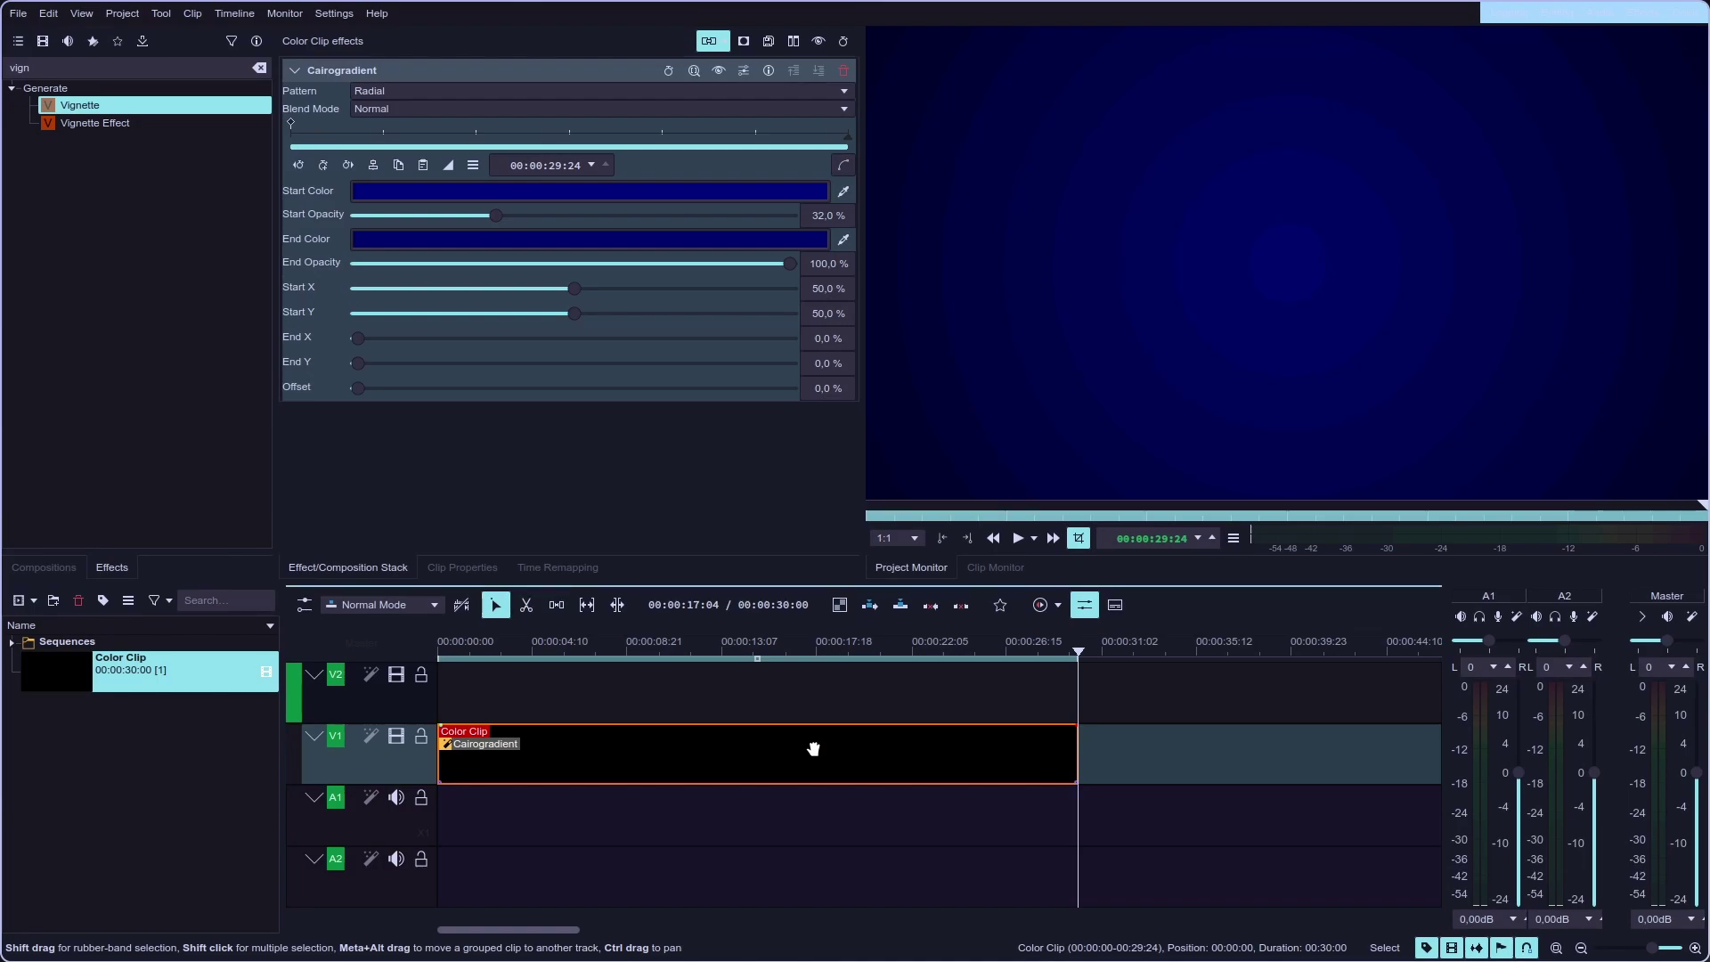
{"action": "key", "text": "Delete"}
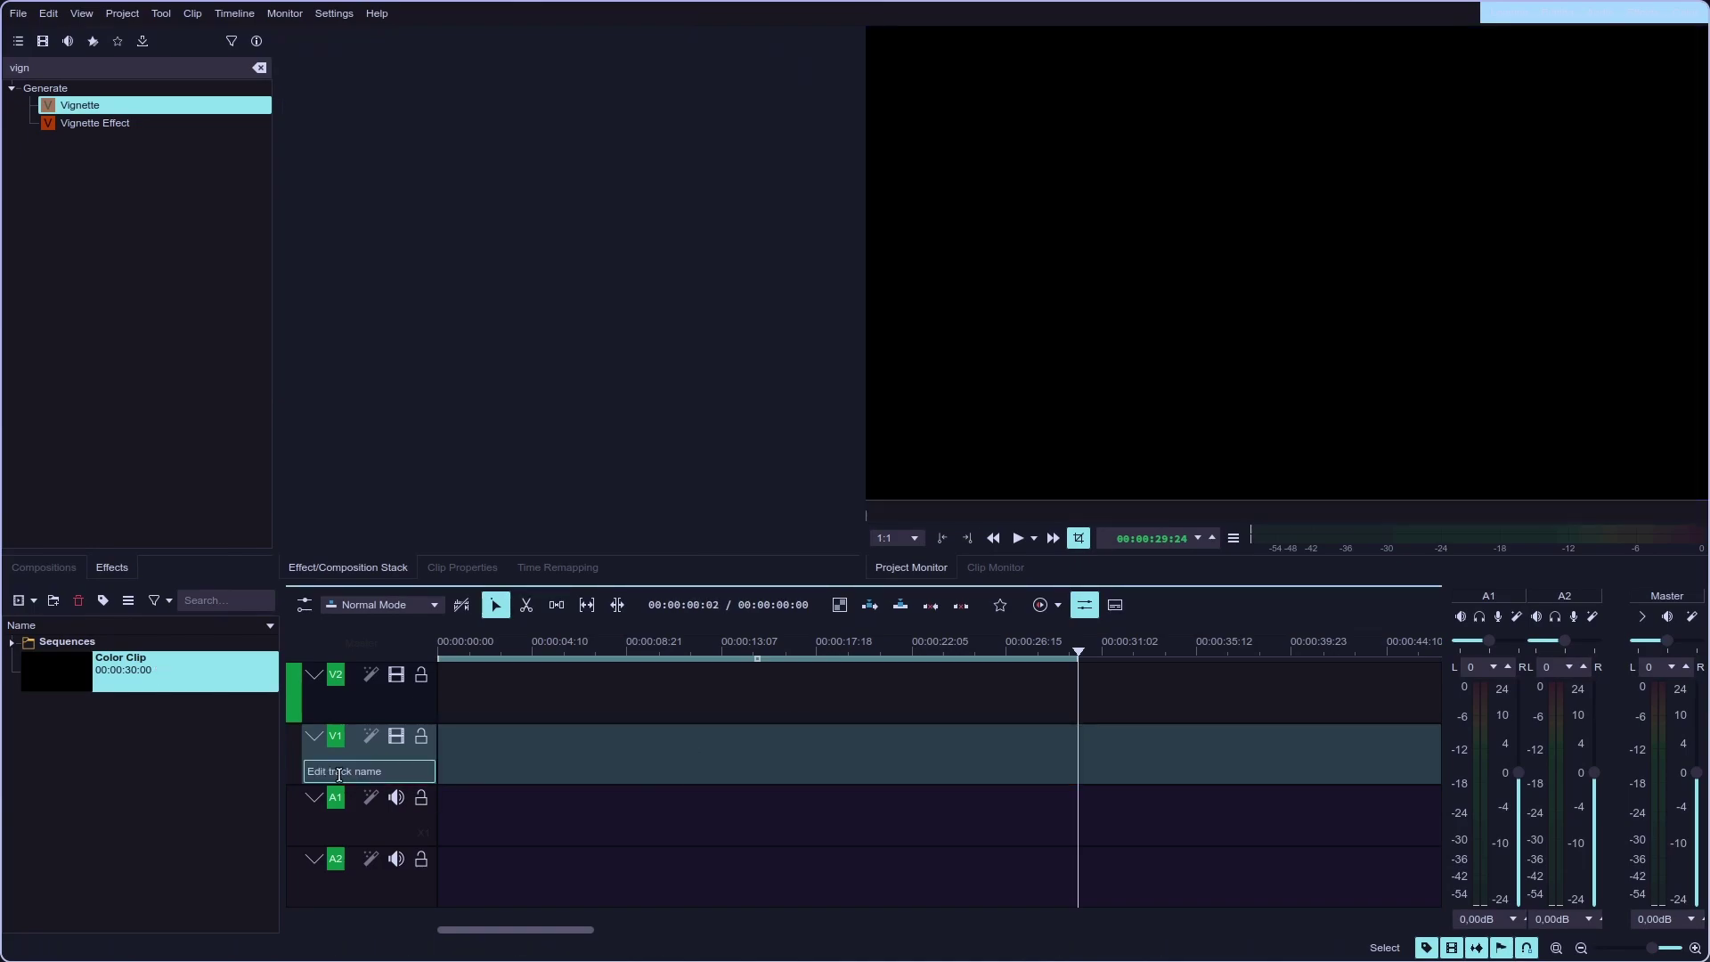
Step: Place a fresh Color Clip on V1 and add Cairogradient to it
{"action": "left_click_drag", "start_coordinate": [225, 723], "coordinate": [460, 757]}
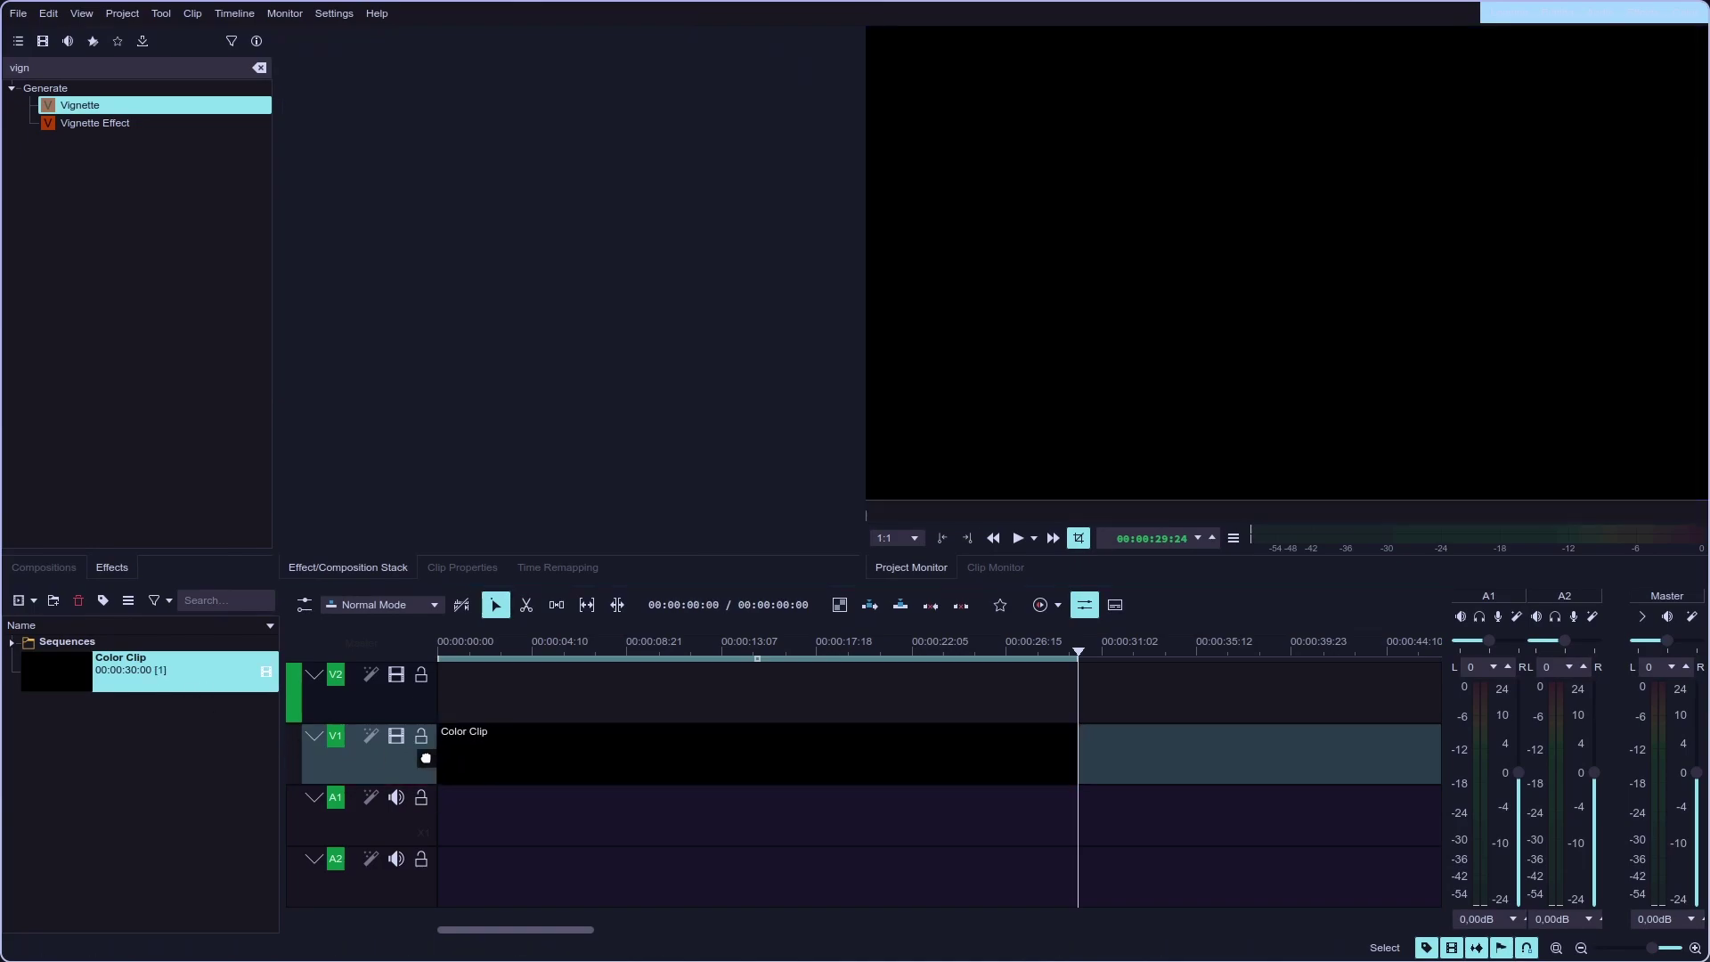
{"action": "left_click", "coordinate": [488, 757]}
{"action": "double_click", "coordinate": [183, 71]}
{"action": "type", "text": "cair"}
{"action": "left_click_drag", "start_coordinate": [427, 285], "coordinate": [806, 370]}
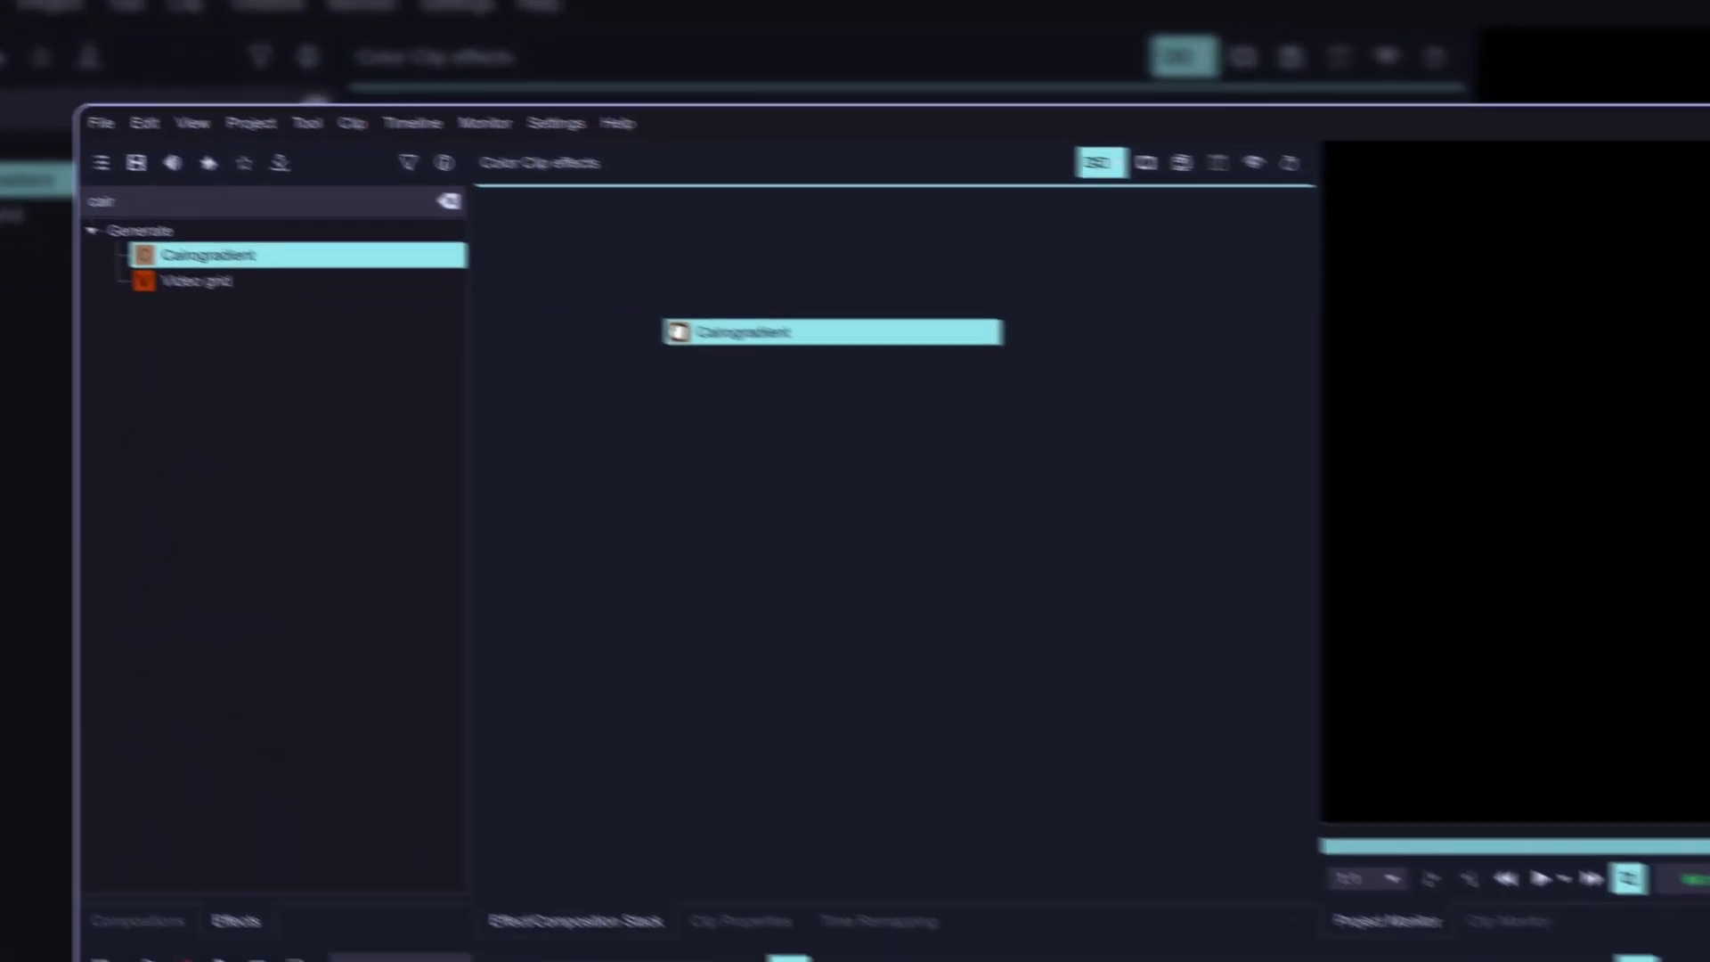
Step: Apply the Radial Gradient preset, make start and end colours red, and add a Color Clip on V2
{"action": "left_click", "coordinate": [1149, 204]}
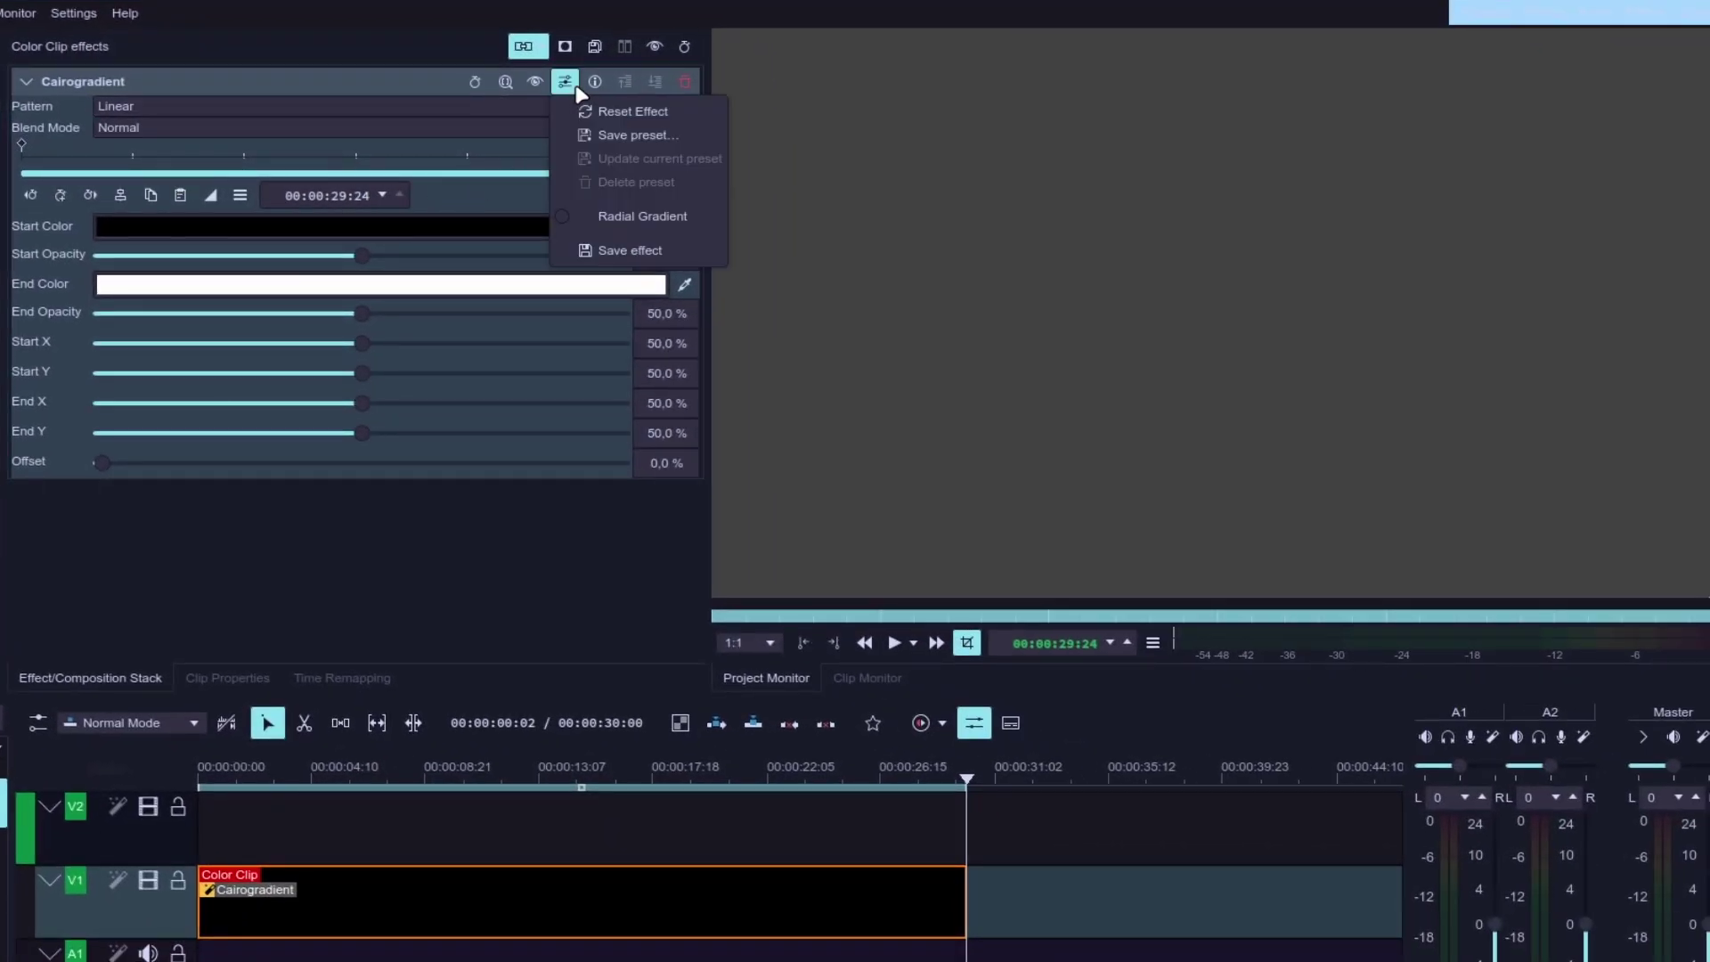
{"action": "left_click", "coordinate": [581, 217]}
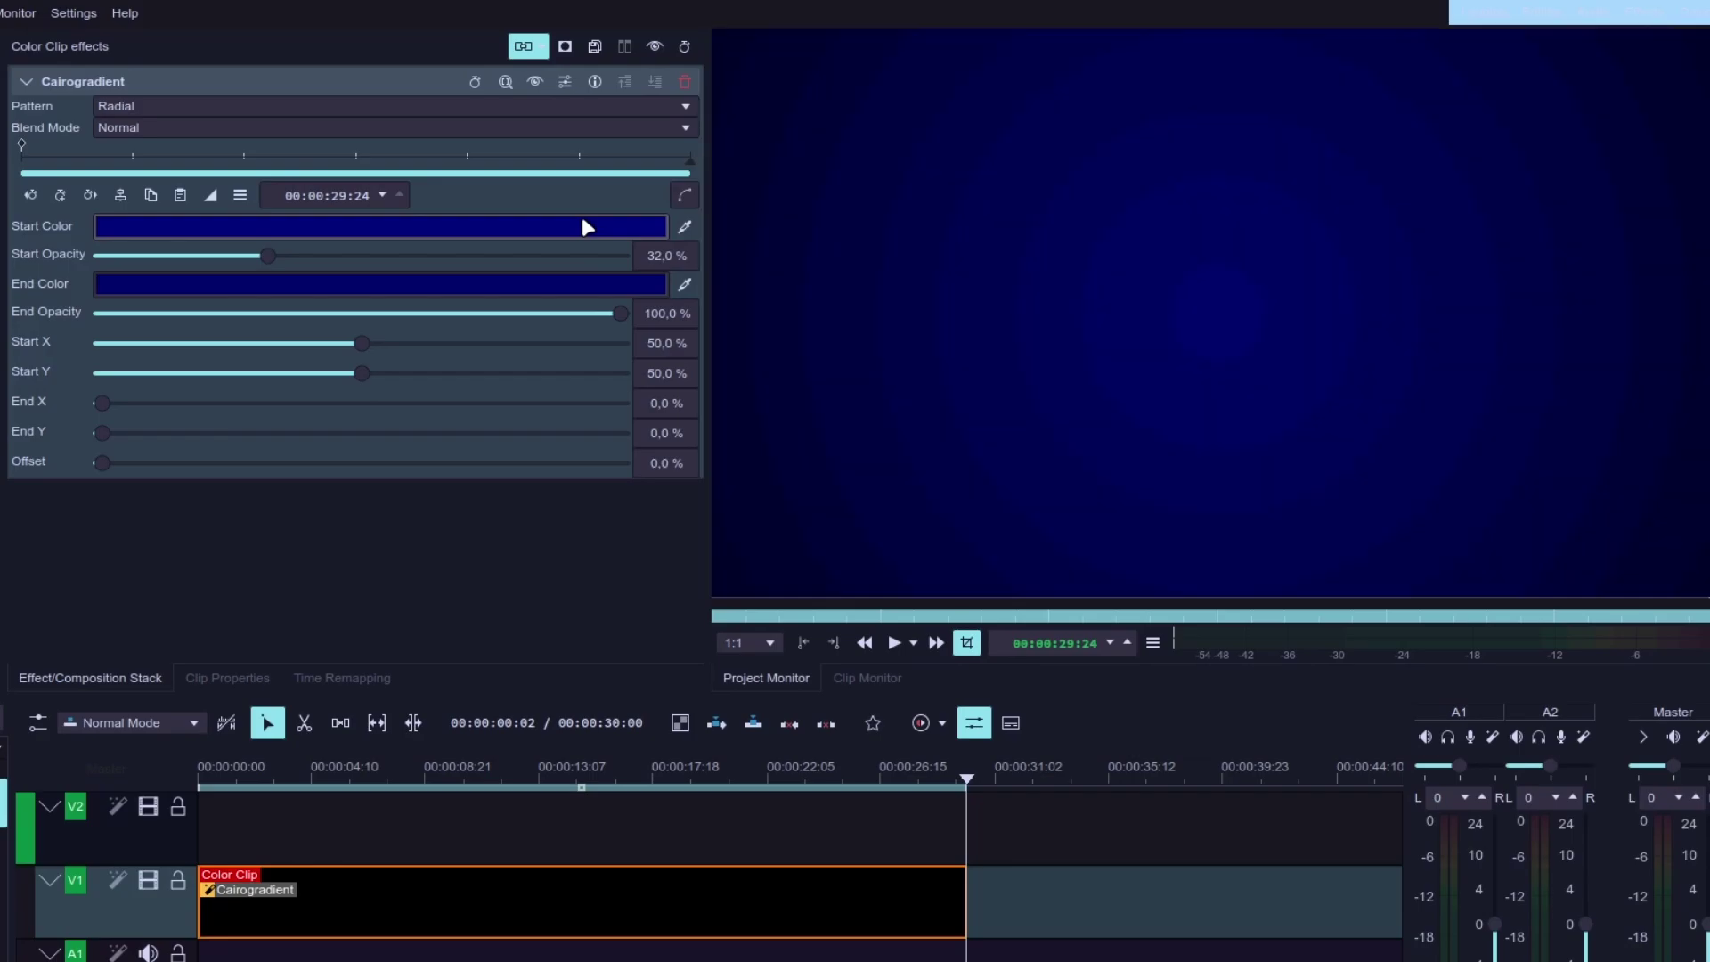
{"action": "left_click", "coordinate": [518, 230]}
{"action": "left_click", "coordinate": [475, 560]}
{"action": "left_click", "coordinate": [475, 559]}
{"action": "key", "text": "Return"}
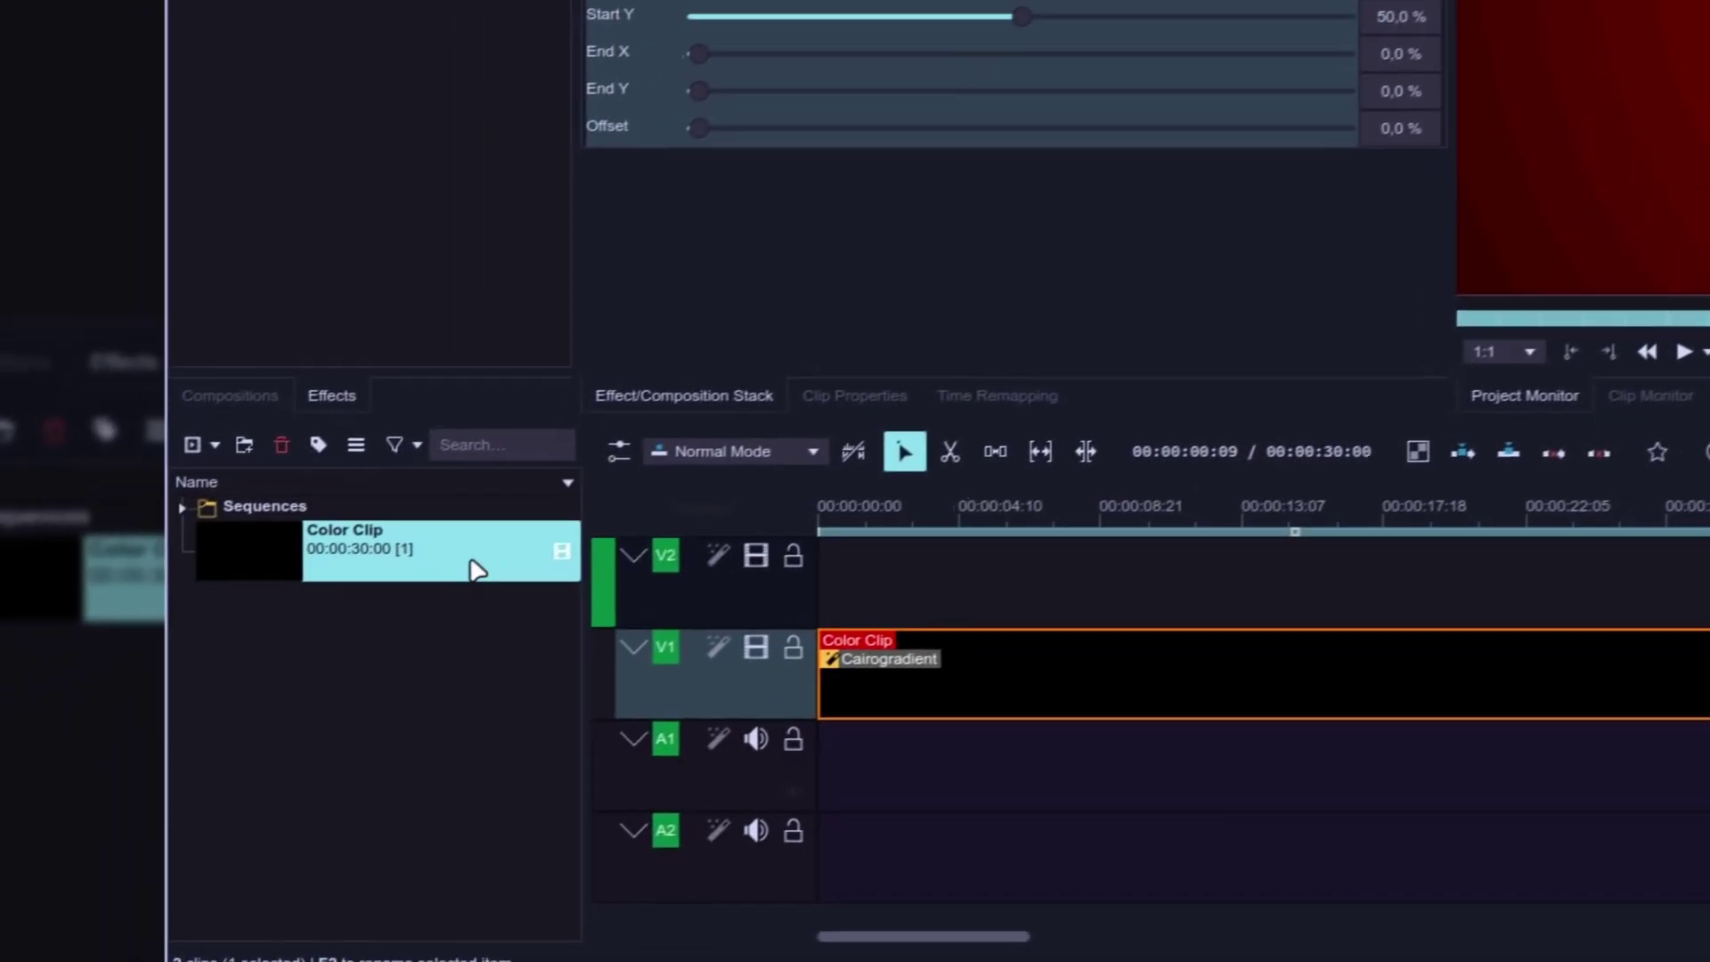
{"action": "left_click_drag", "start_coordinate": [473, 565], "coordinate": [585, 589]}
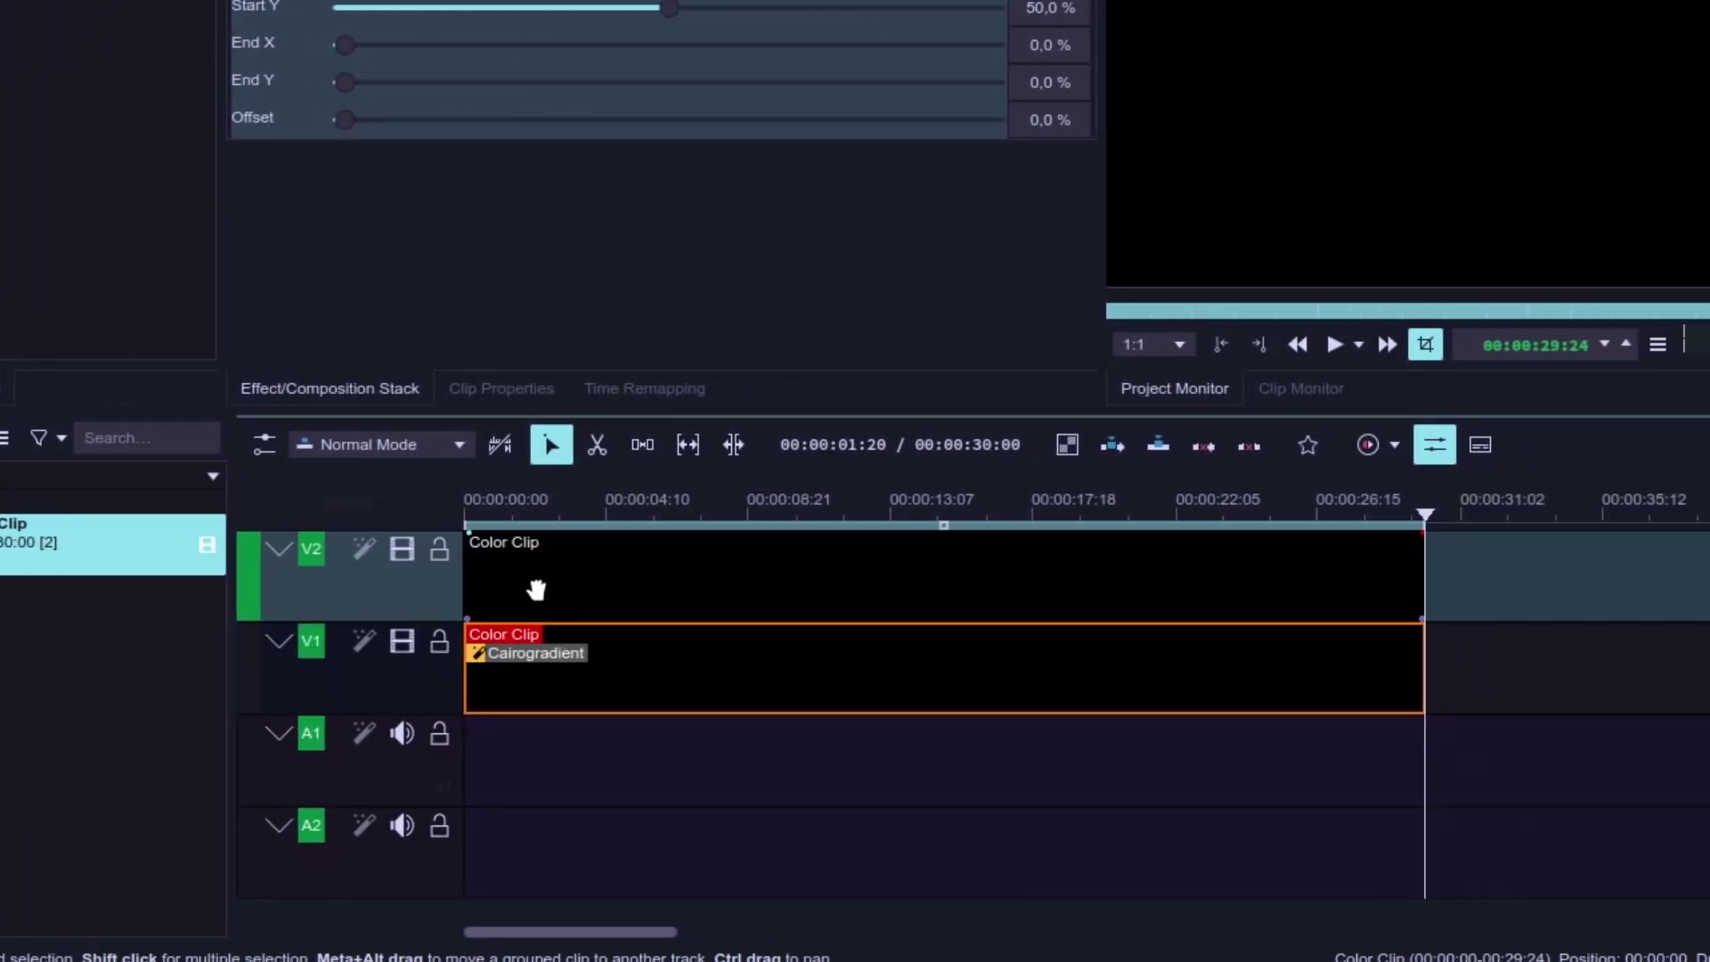
Step: Apply the saved Grid BG effect stack to the new V2 colour clip
{"action": "left_click", "coordinate": [536, 589]}
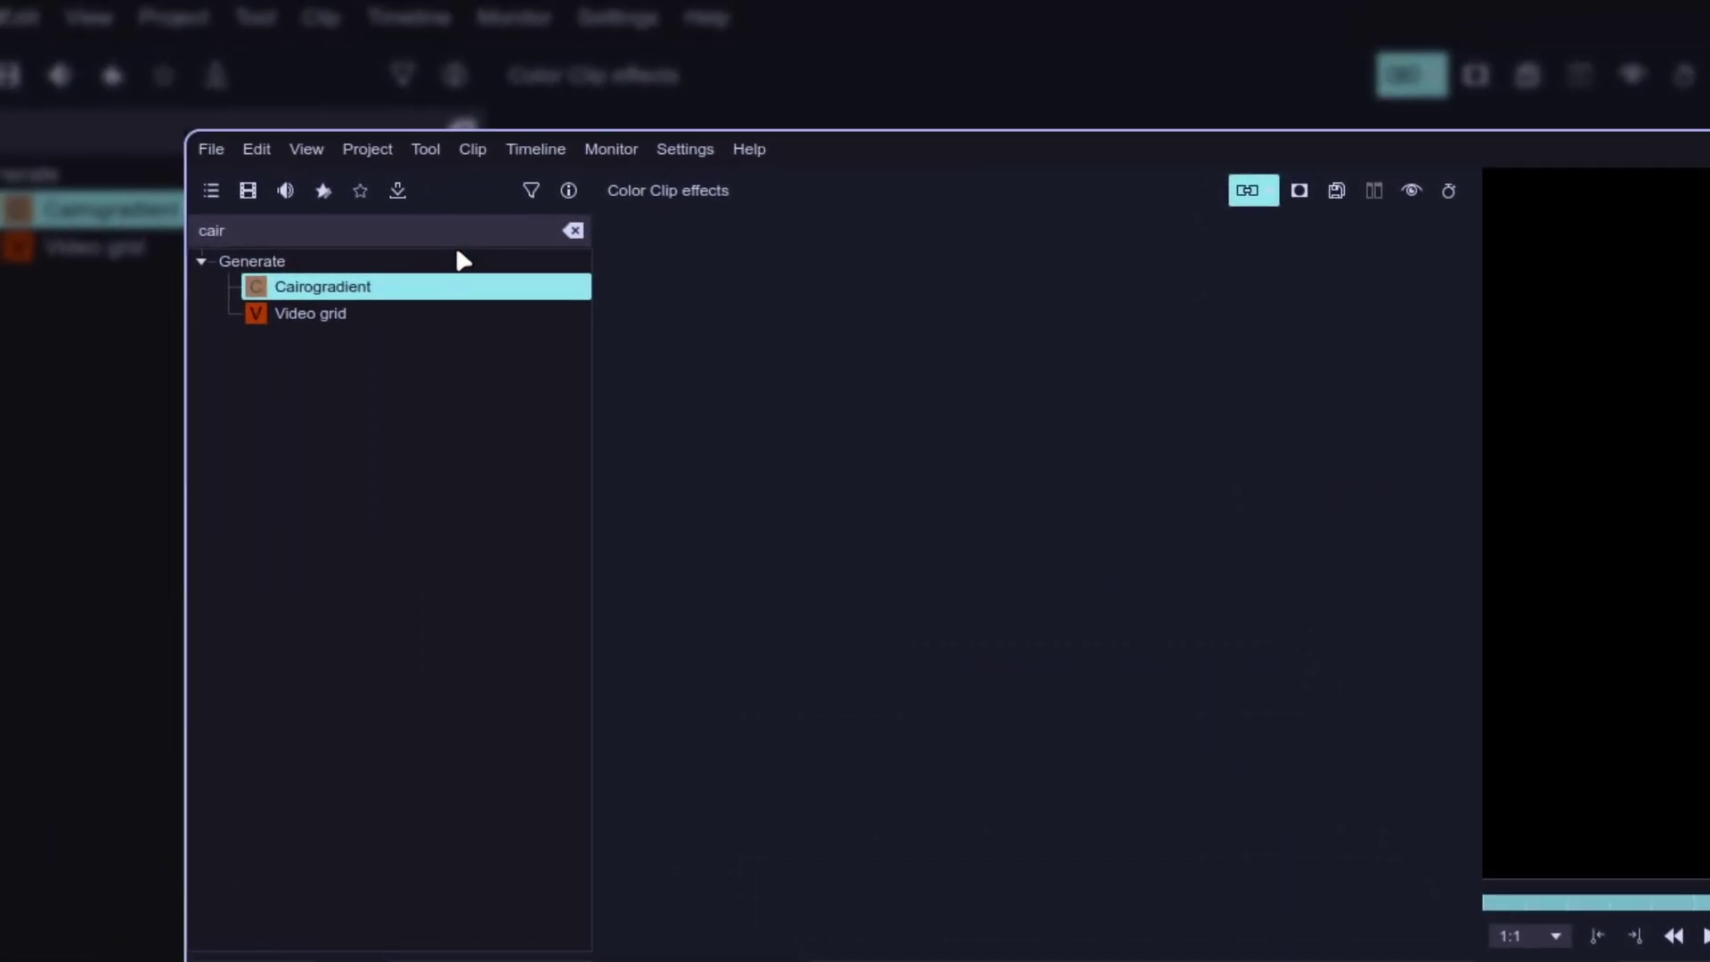
{"action": "double_click", "coordinate": [464, 242]}
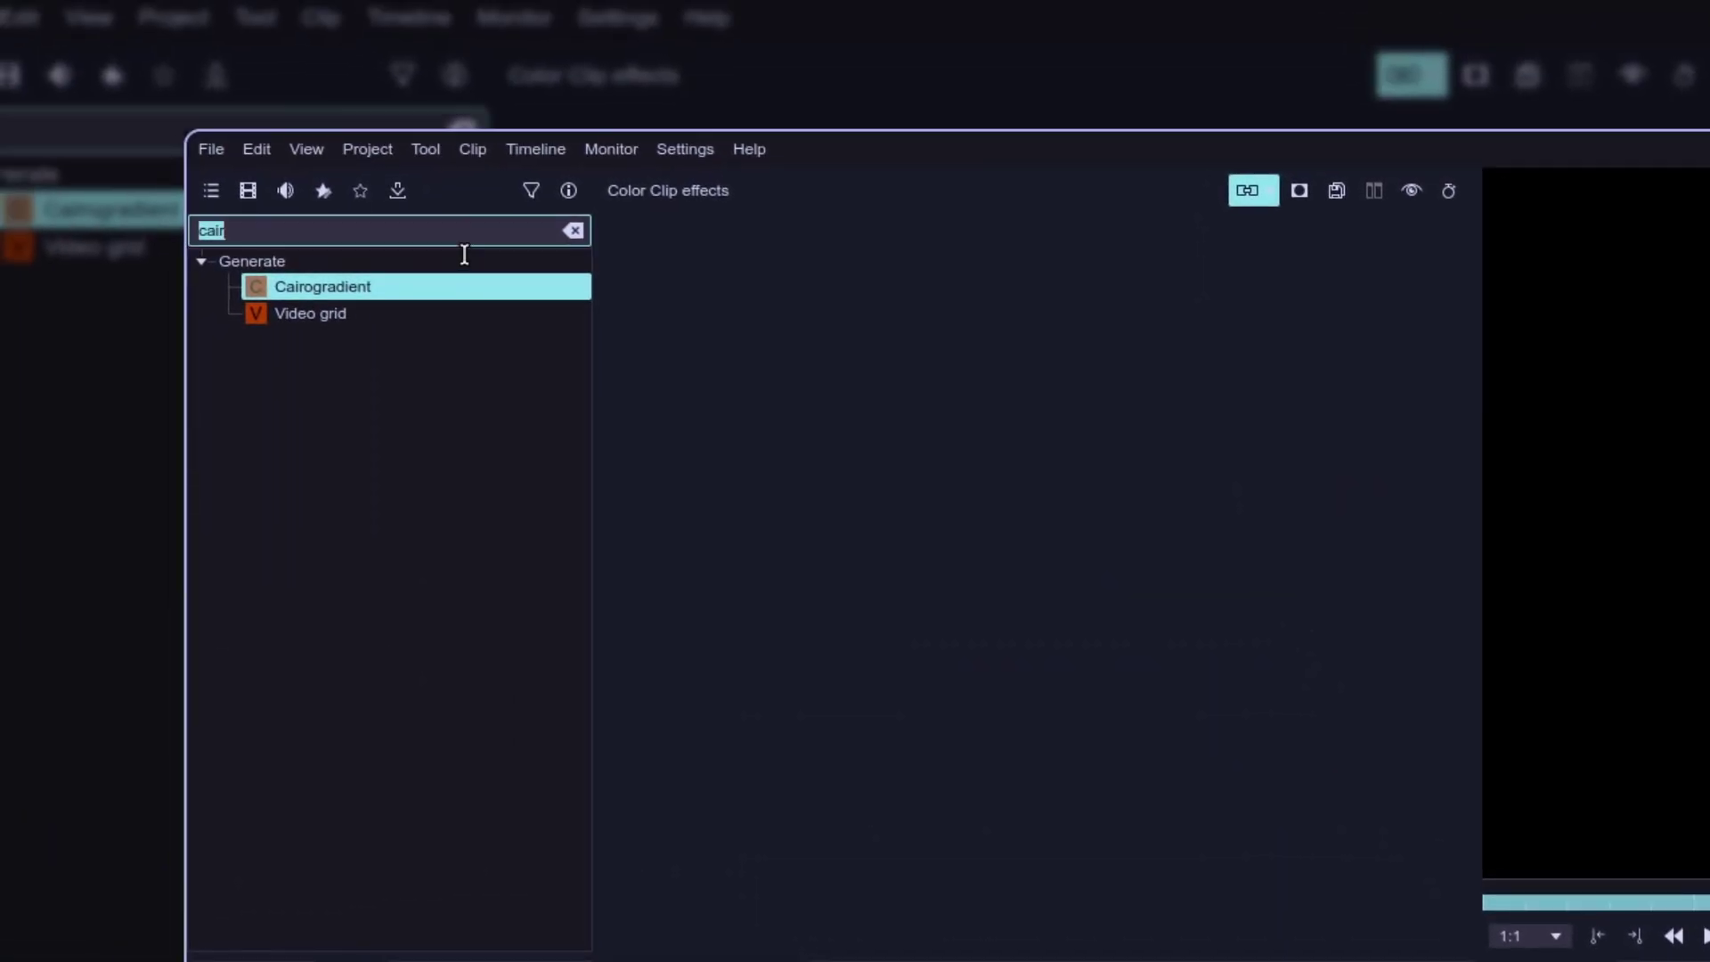
{"action": "type", "text": "grid"}
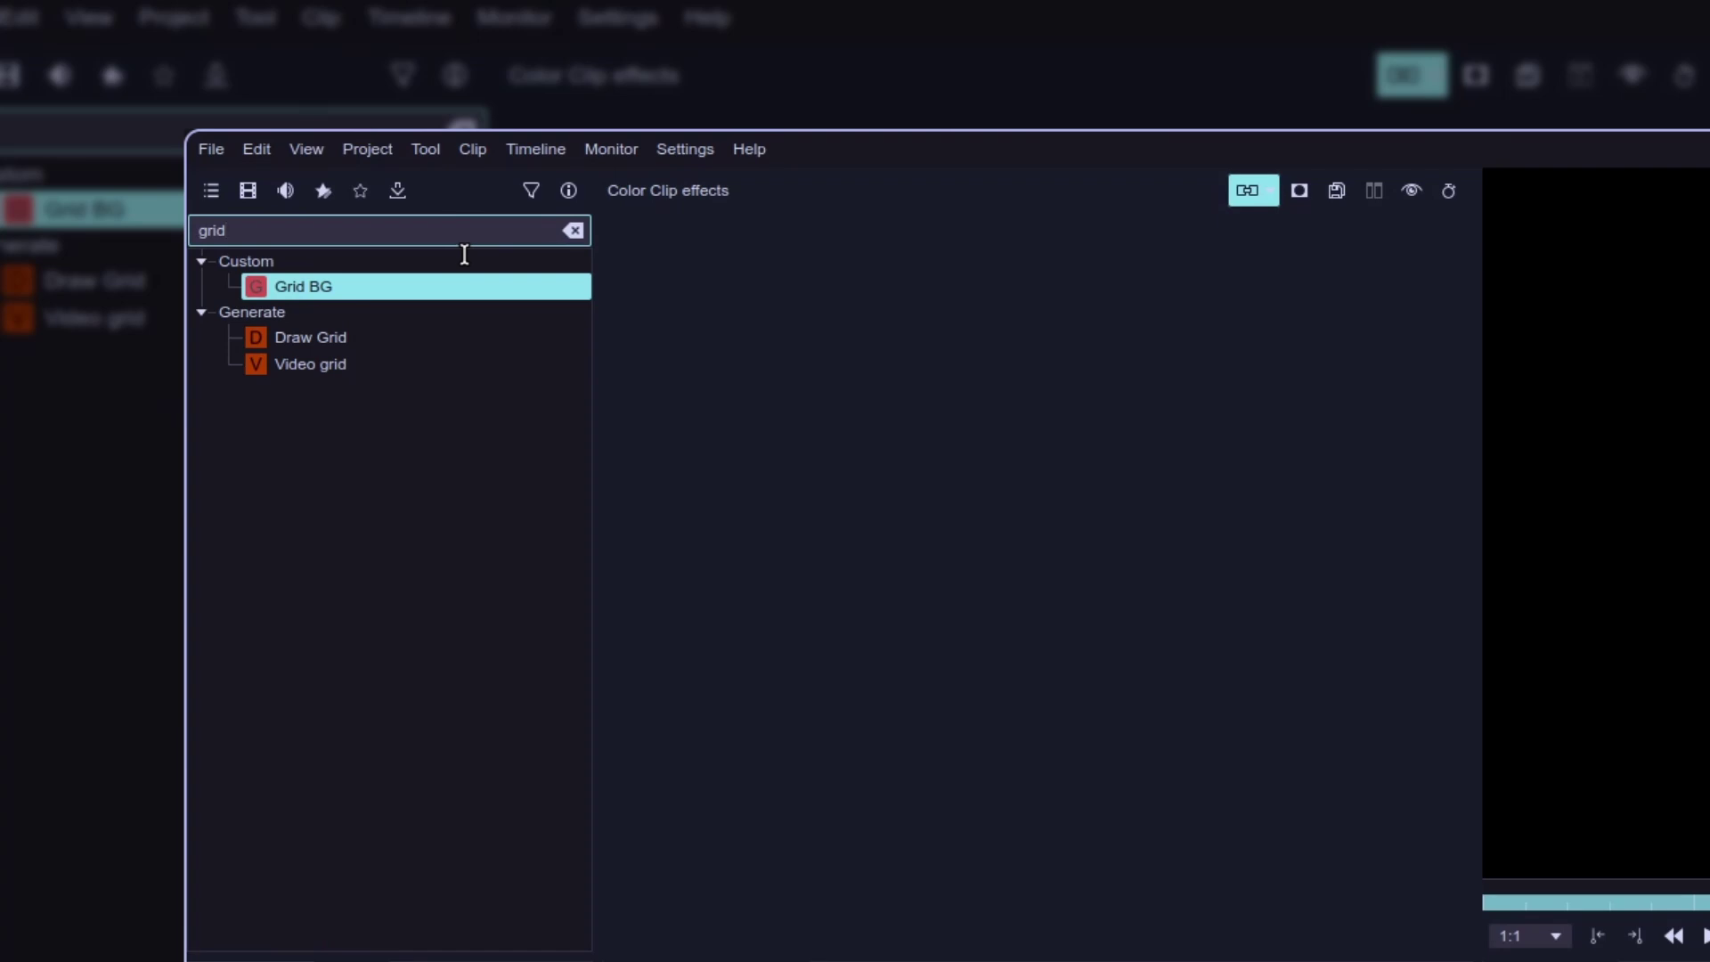
{"action": "mouse_move", "coordinate": [371, 292]}
{"action": "left_mouse_down"}
{"action": "mouse_move", "coordinate": [451, 374]}
{"action": "mouse_move", "coordinate": [743, 433]}
{"action": "left_mouse_up"}
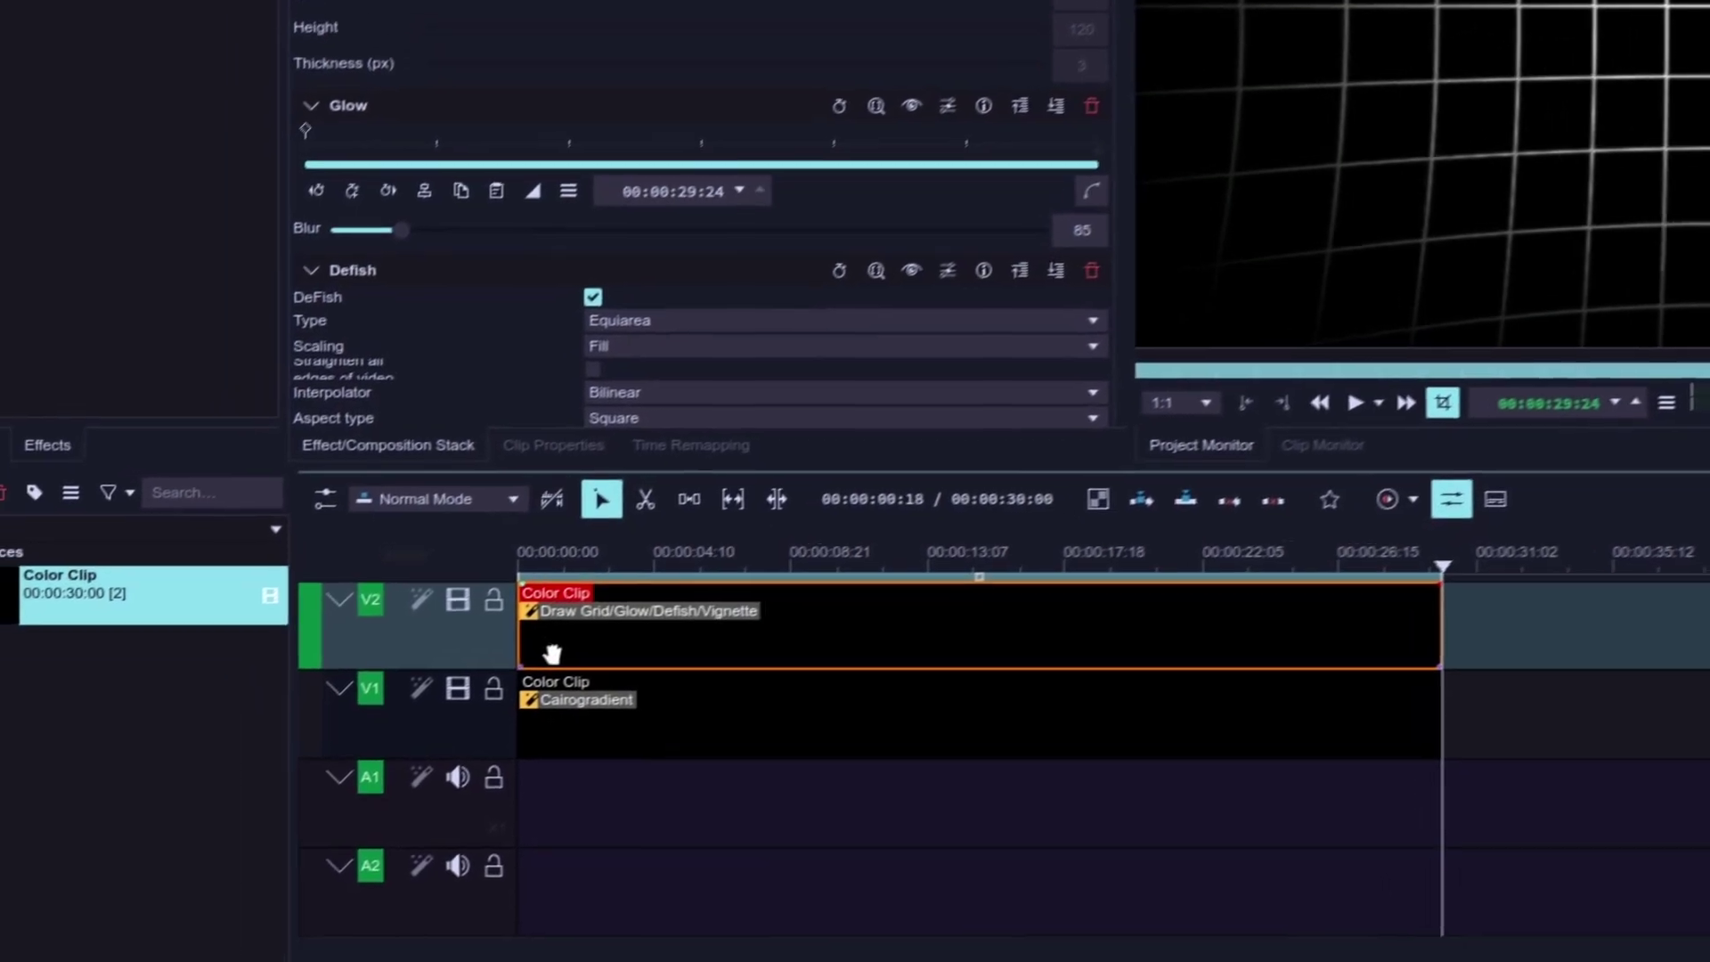
Step: Blend V2 over V1 with a Screen composition and play the result from the start
{"action": "left_click", "coordinate": [602, 617]}
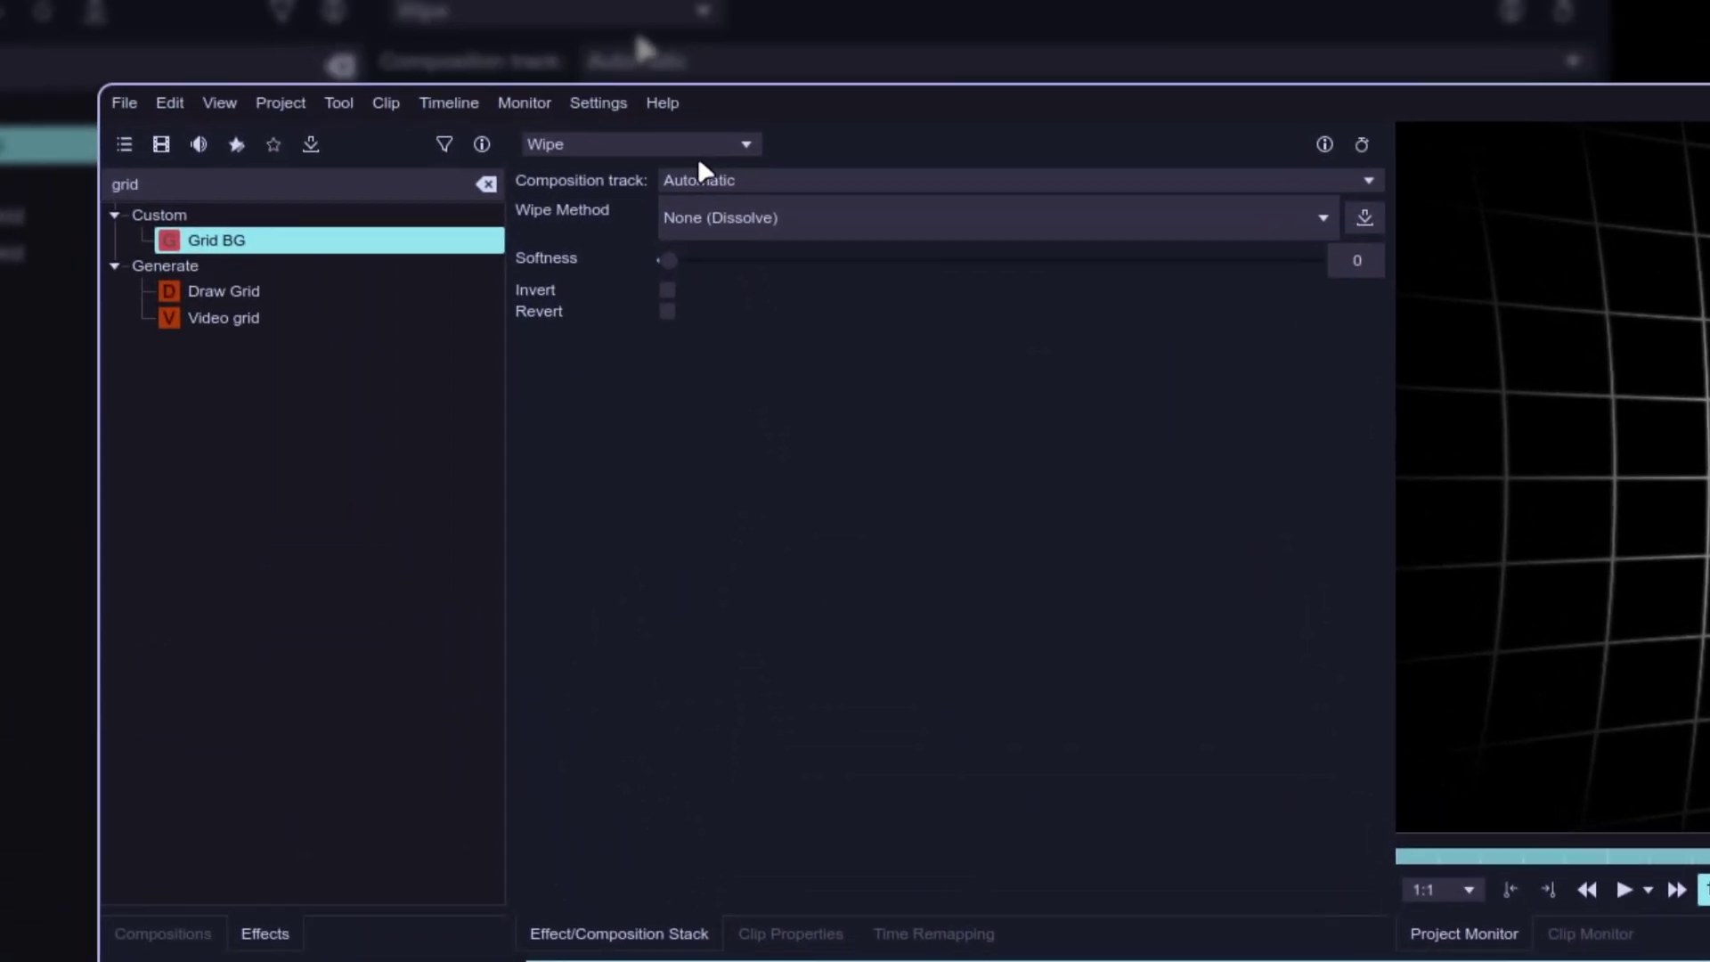
{"action": "left_click", "coordinate": [698, 143]}
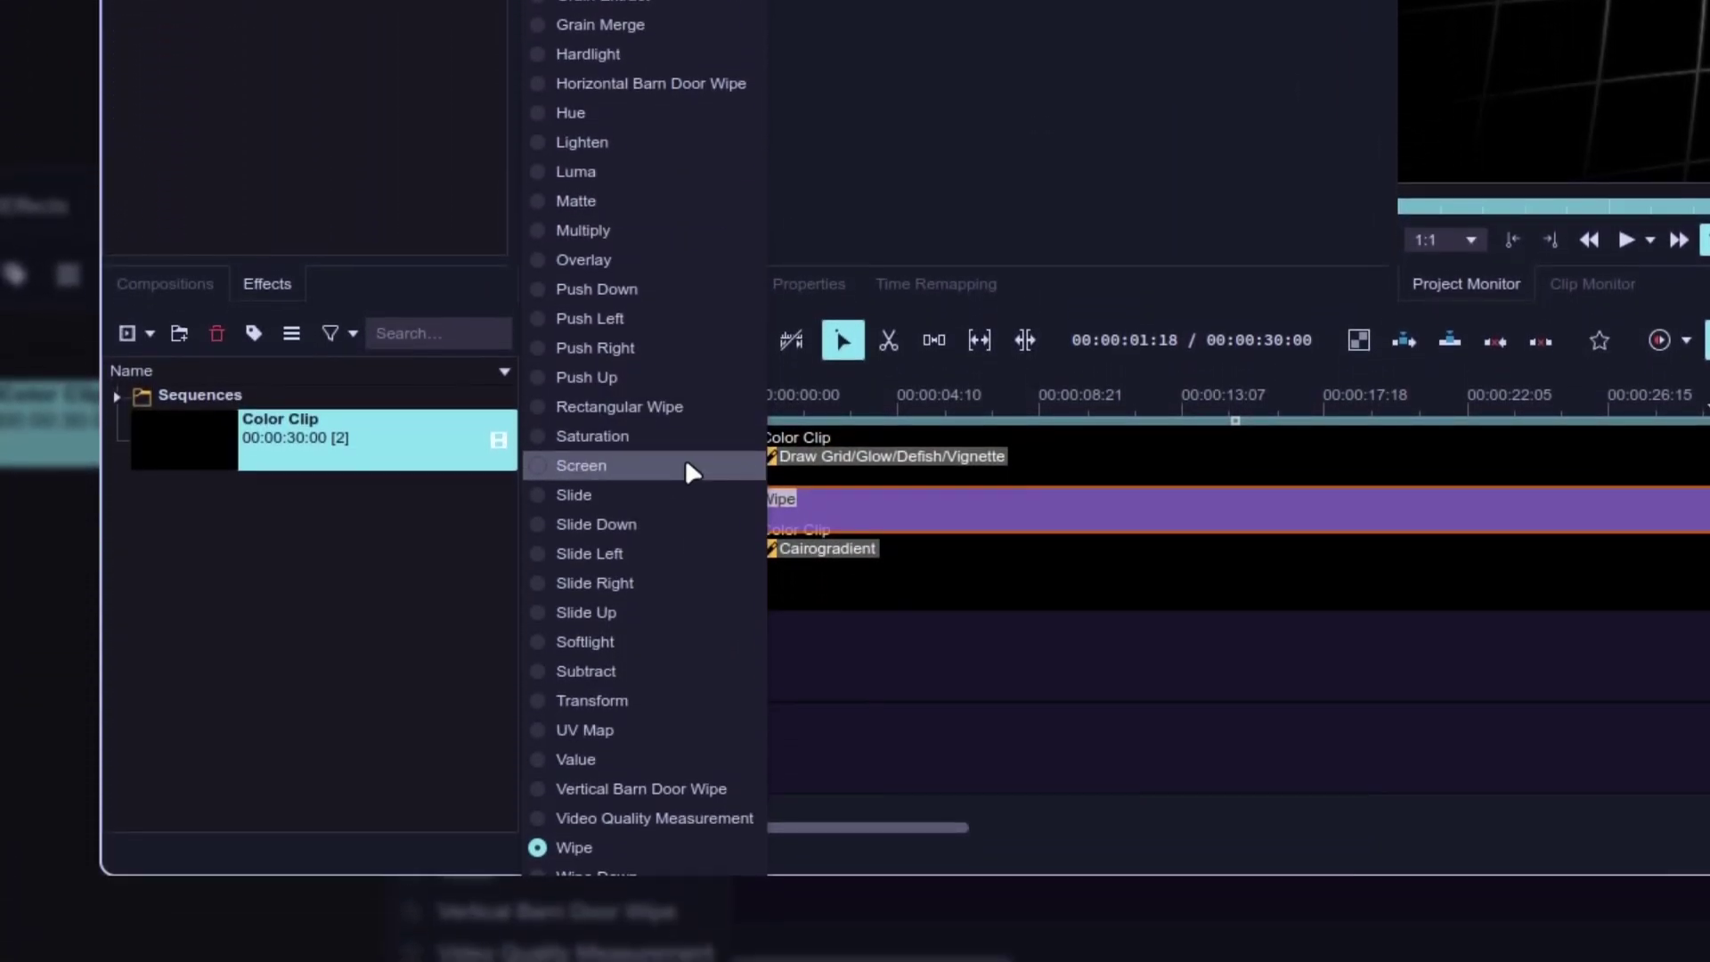
{"action": "left_click", "coordinate": [687, 465]}
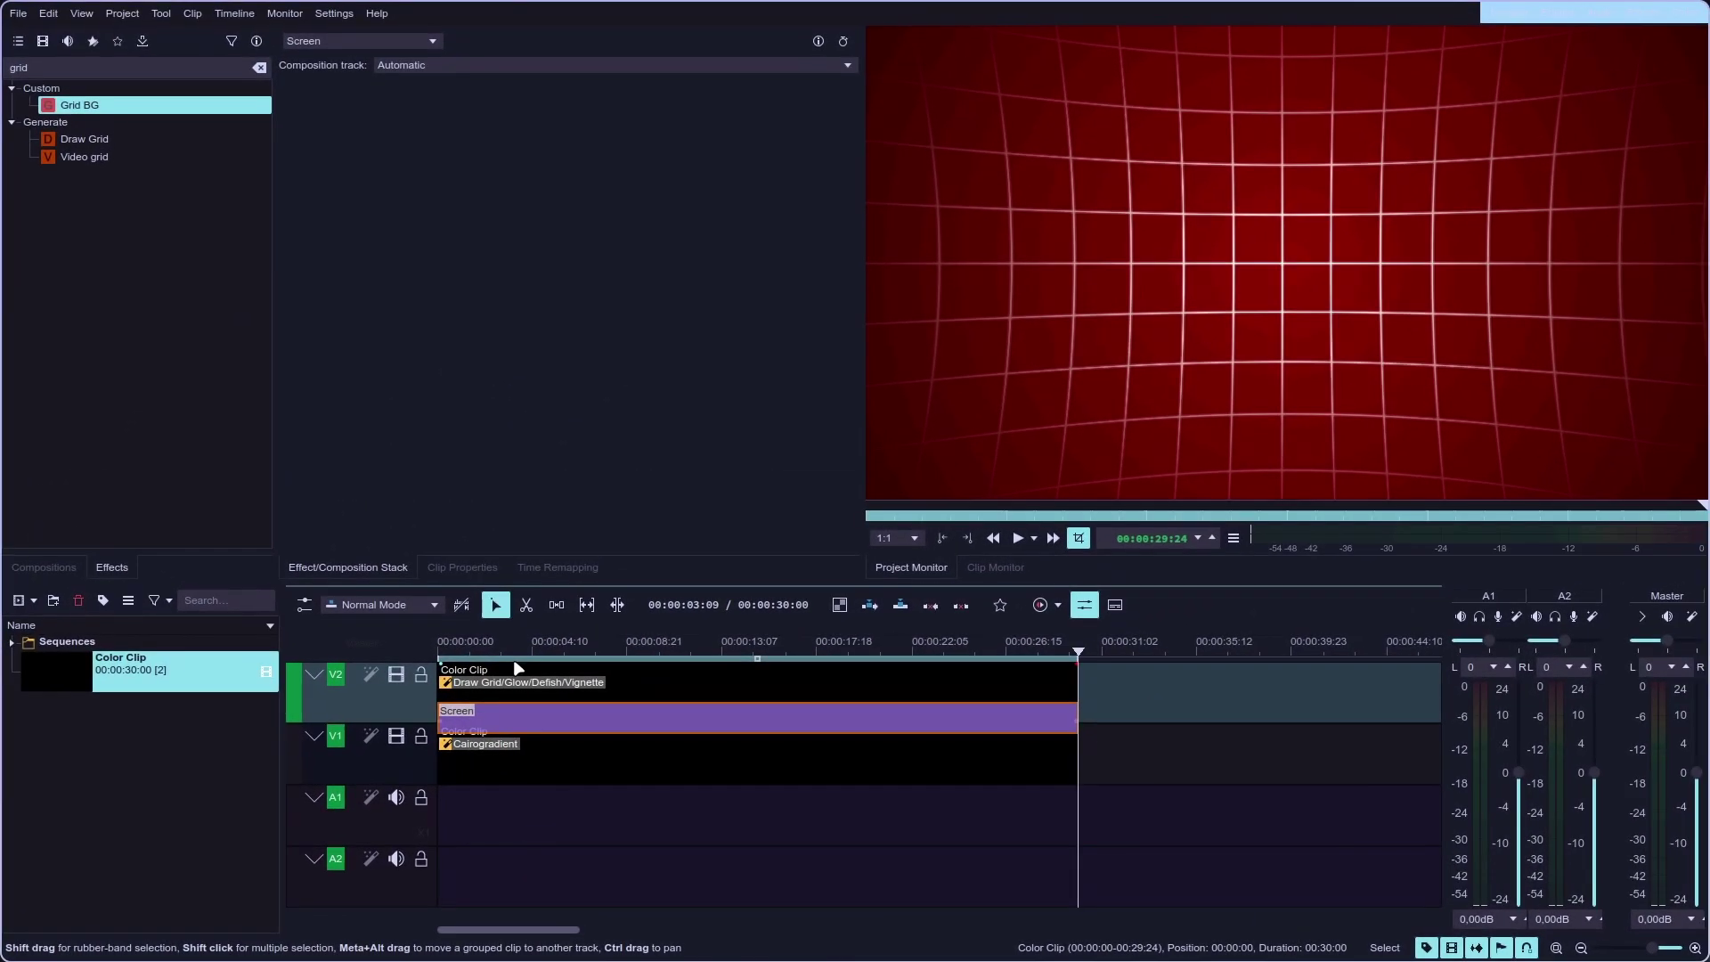
{"action": "left_click", "coordinate": [443, 657]}
{"action": "key", "text": "space"}
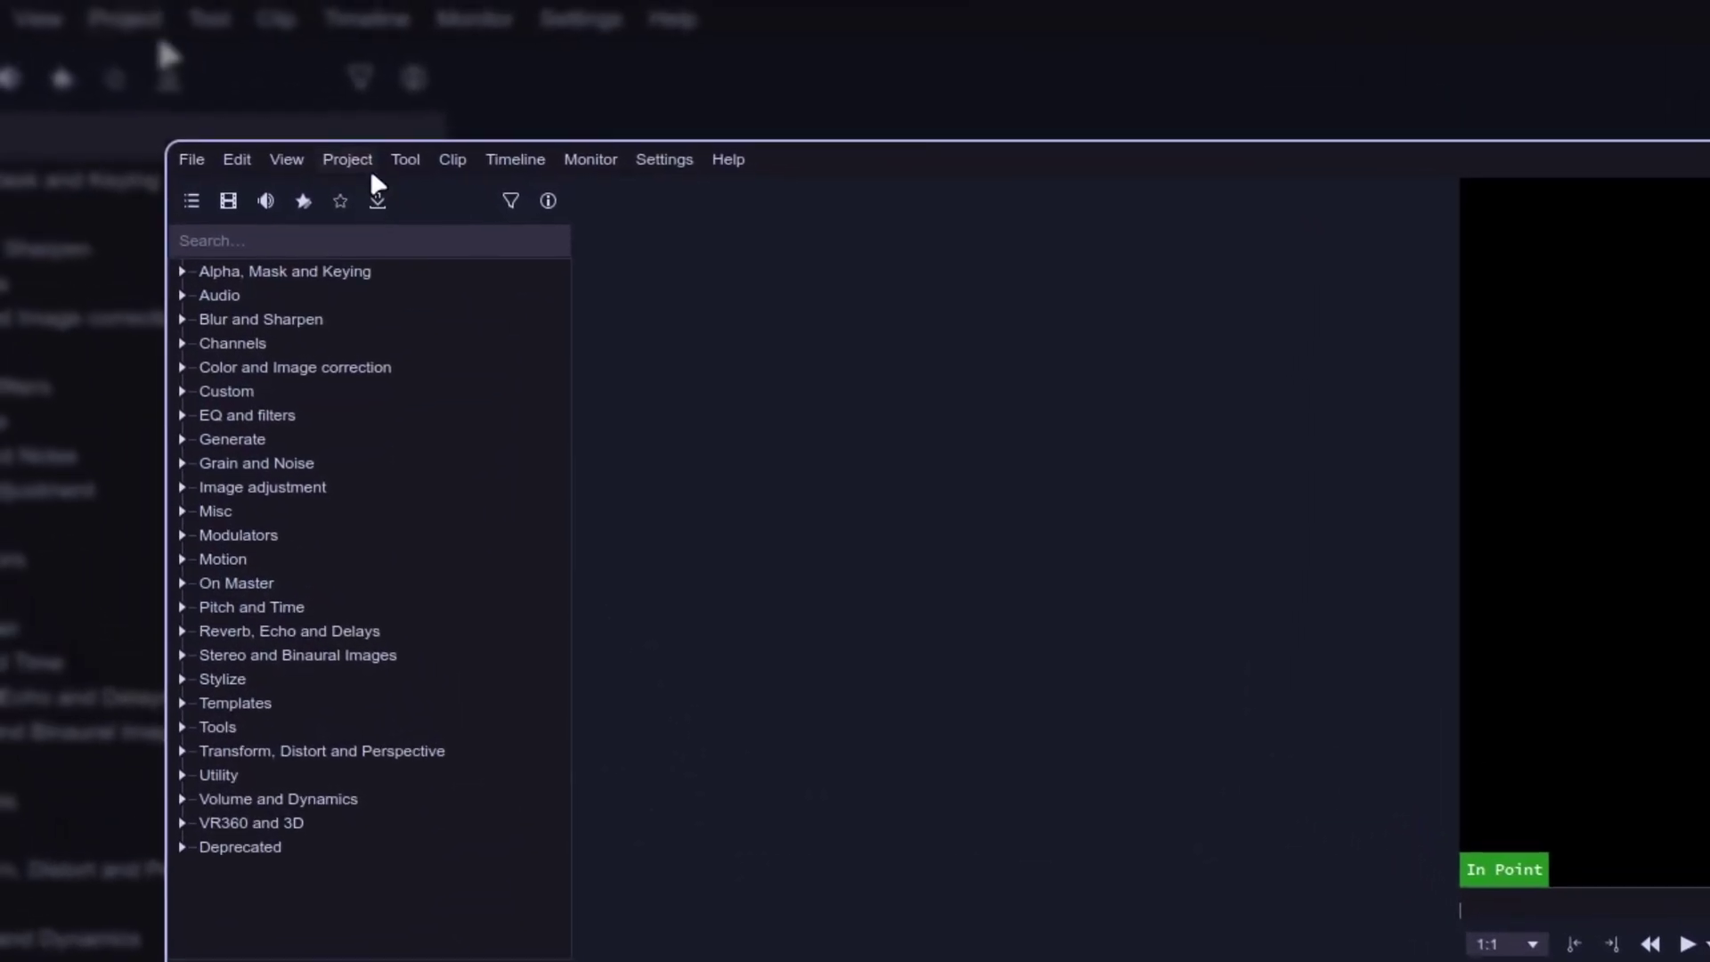
Step: Change the project profile to Vertical HD 30 fps (1080×1920) in Project Settings and confirm
{"action": "left_click", "coordinate": [367, 164]}
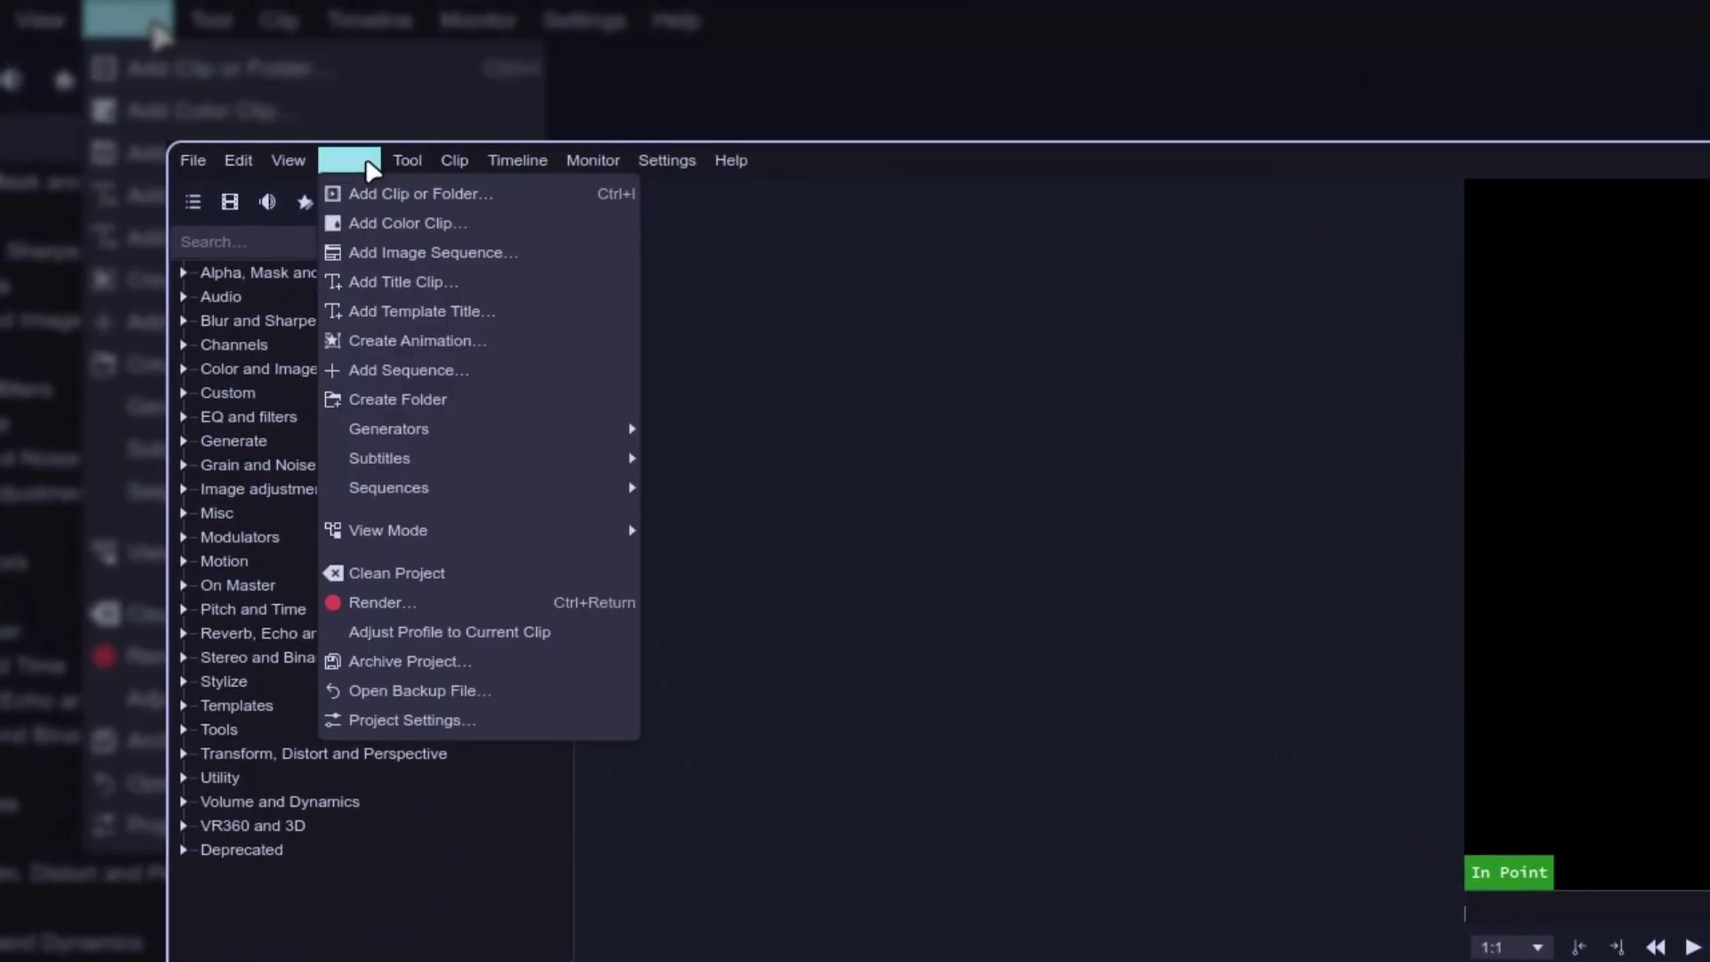
{"action": "left_click", "coordinate": [509, 405]}
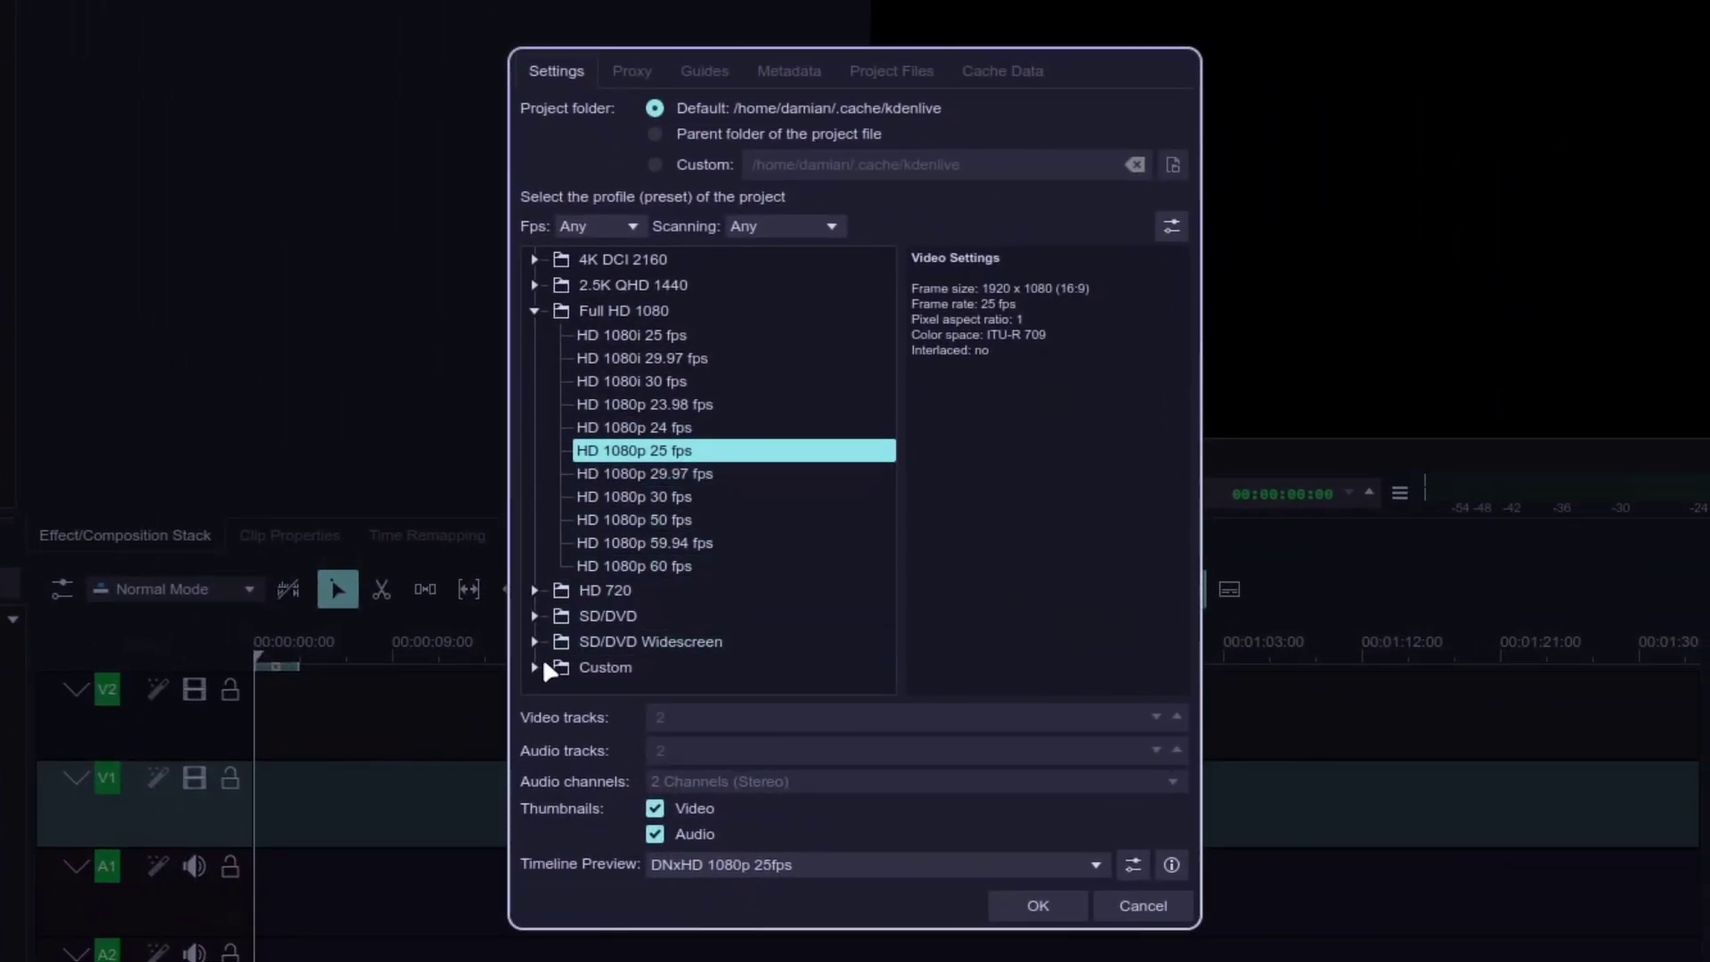
{"action": "double_click", "coordinate": [581, 667]}
{"action": "scroll", "coordinate": [662, 627], "scroll_direction": "down", "scroll_amount": 10}
{"action": "scroll", "coordinate": [681, 622], "scroll_direction": "down", "scroll_amount": 3}
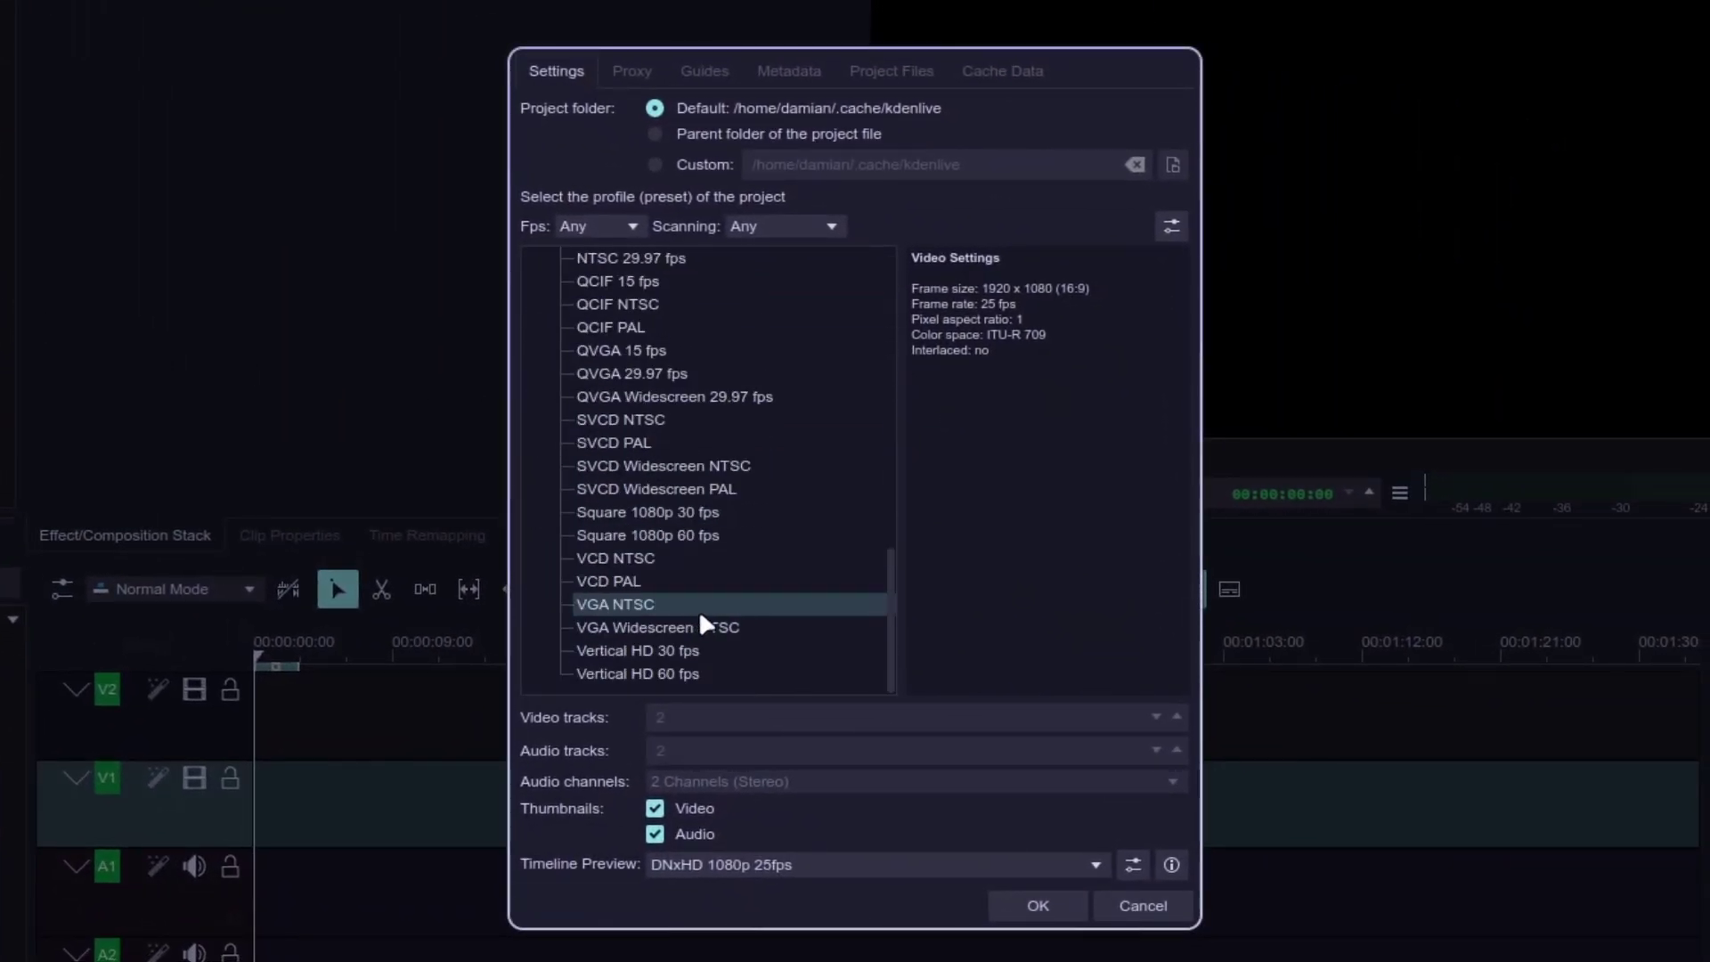
{"action": "left_click", "coordinate": [726, 650]}
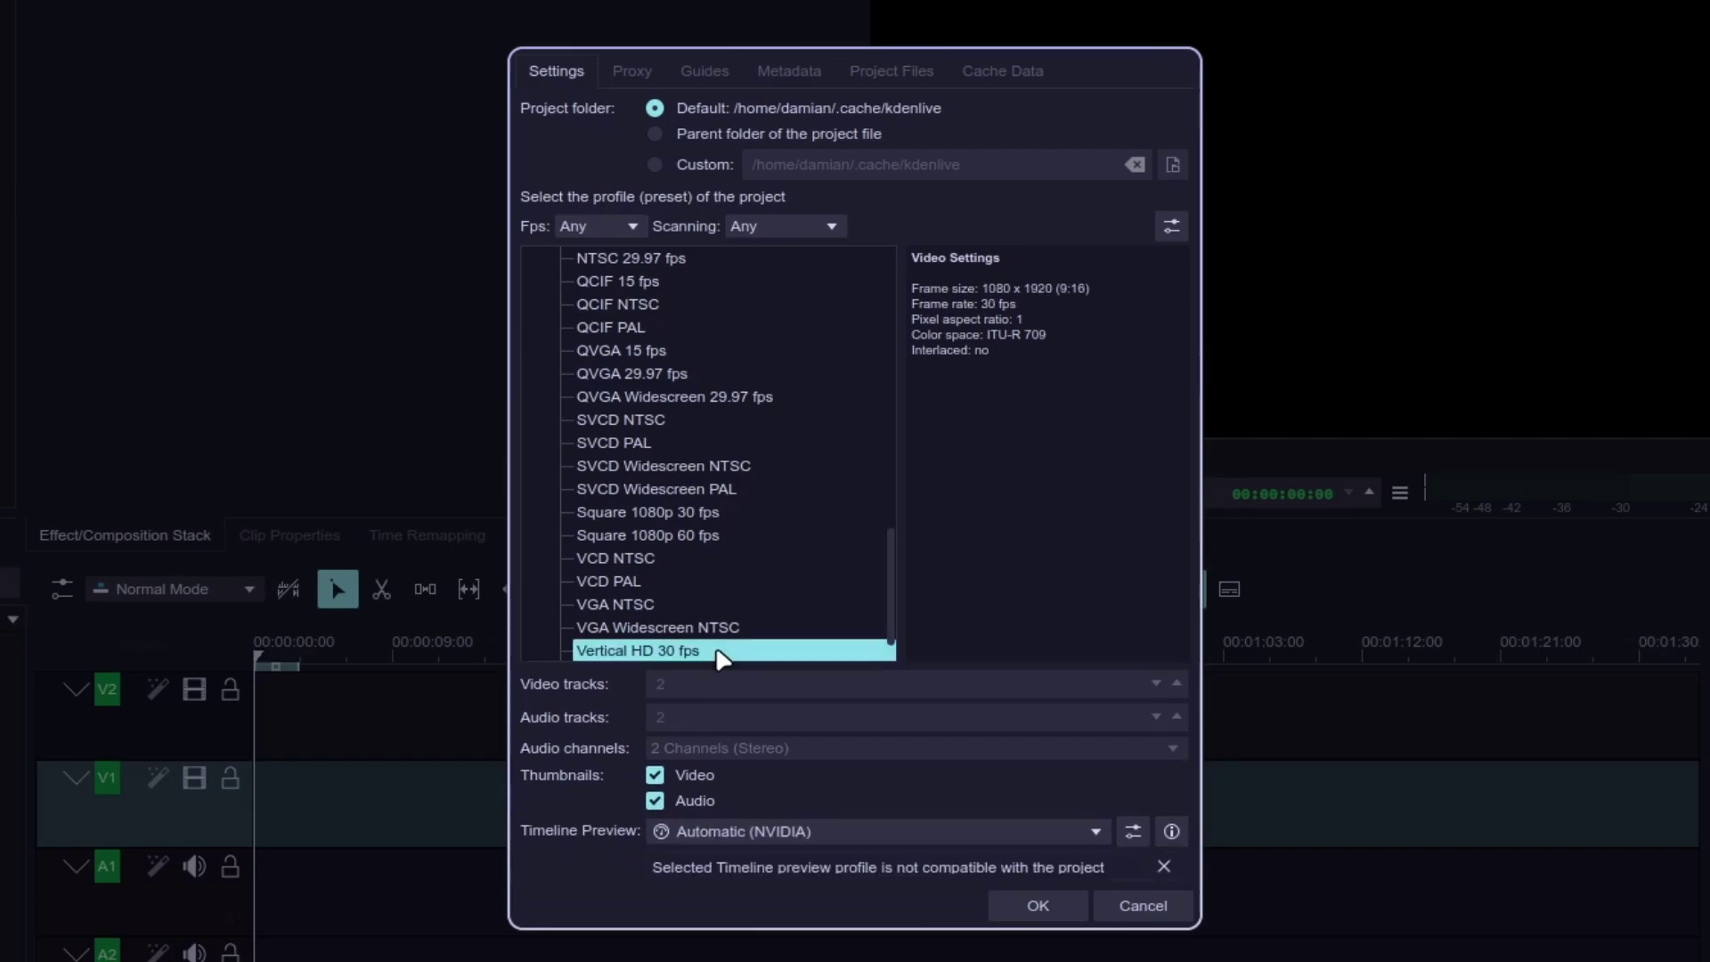
{"action": "left_click", "coordinate": [1037, 906]}
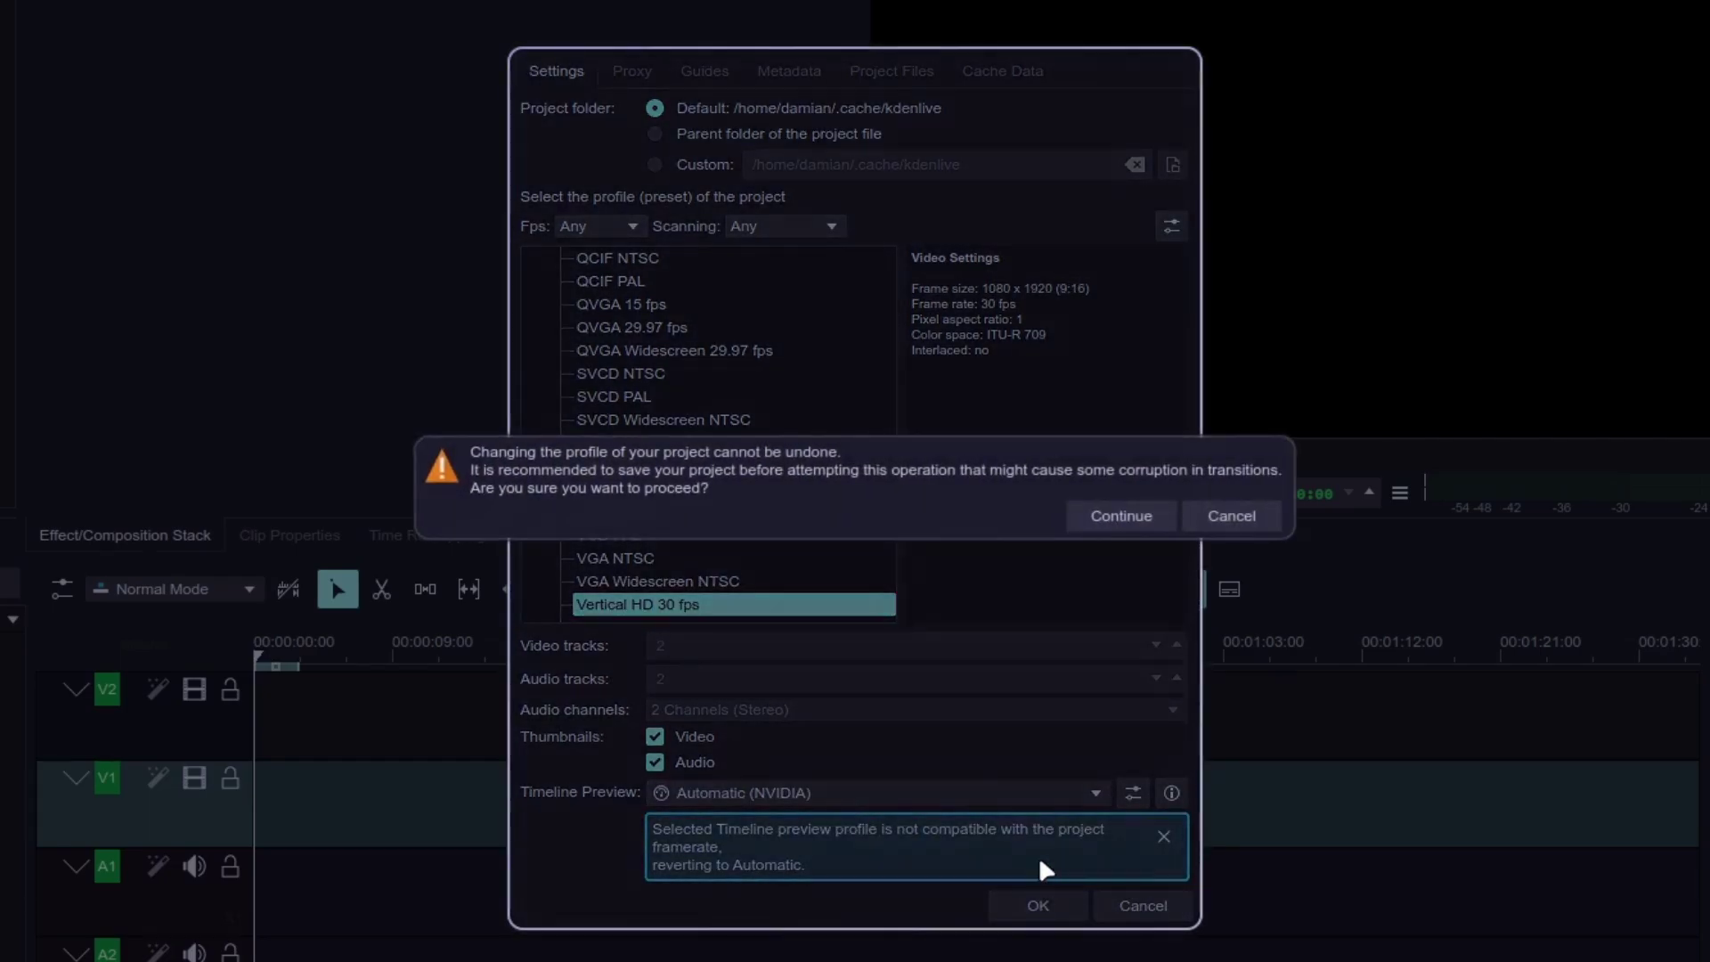
{"action": "left_click", "coordinate": [1117, 512]}
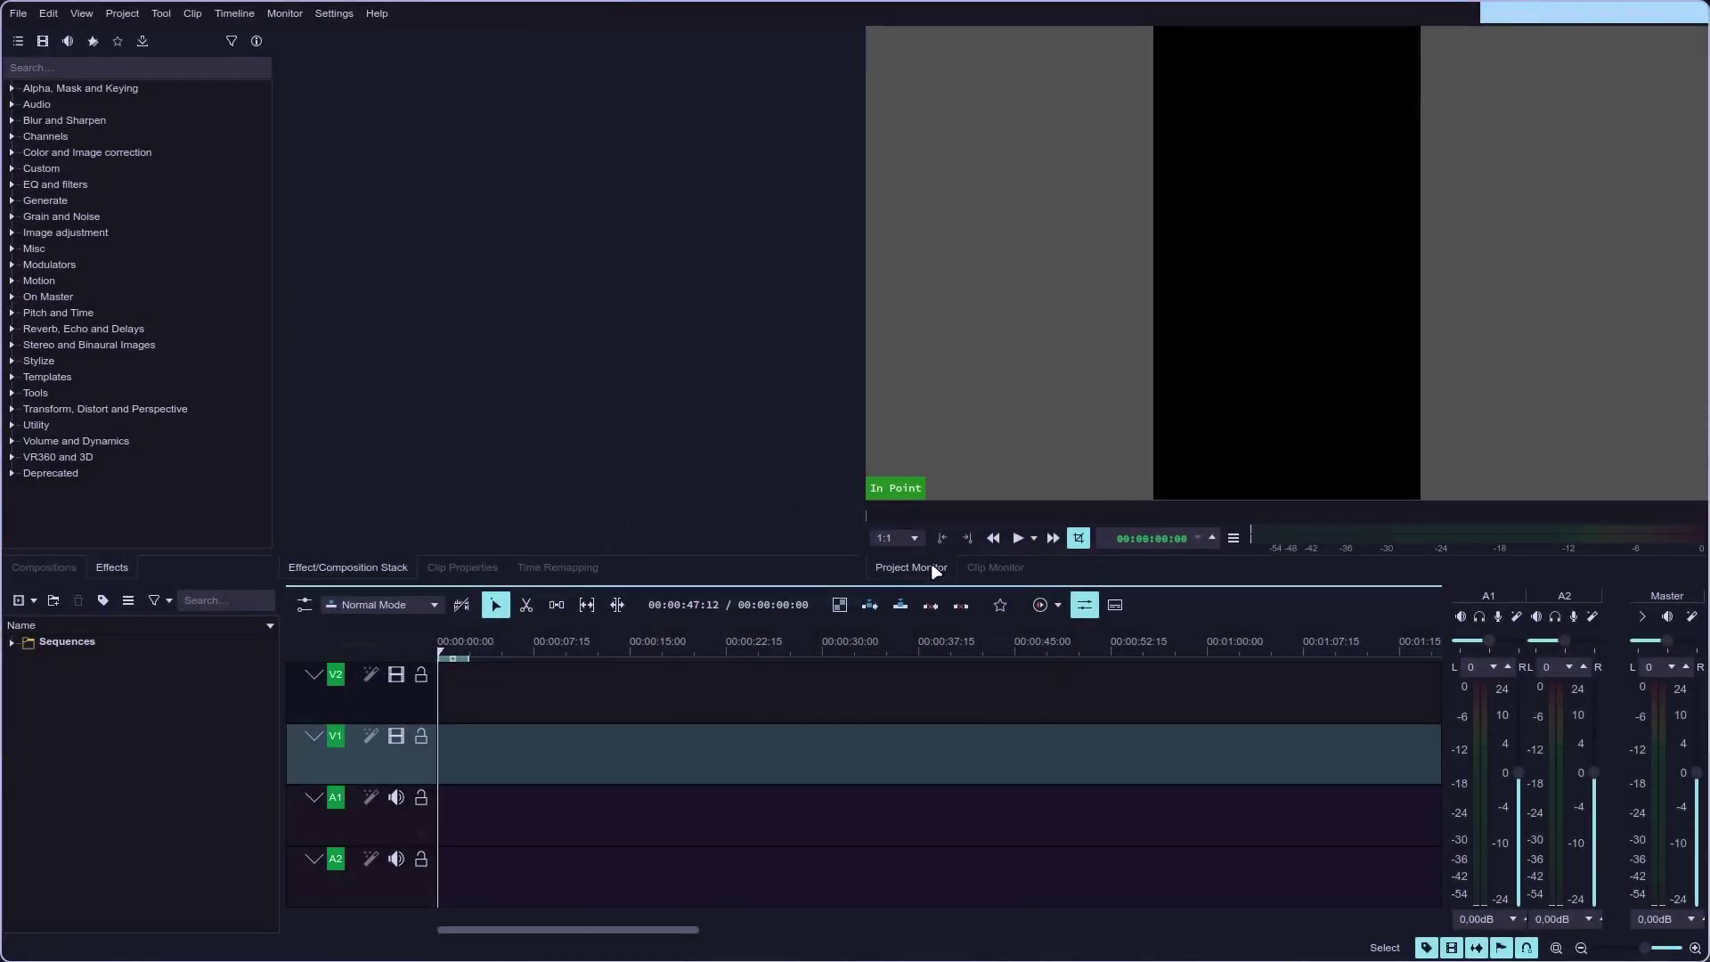
{"action": "left_click_drag", "start_coordinate": [852, 592], "coordinate": [841, 677]}
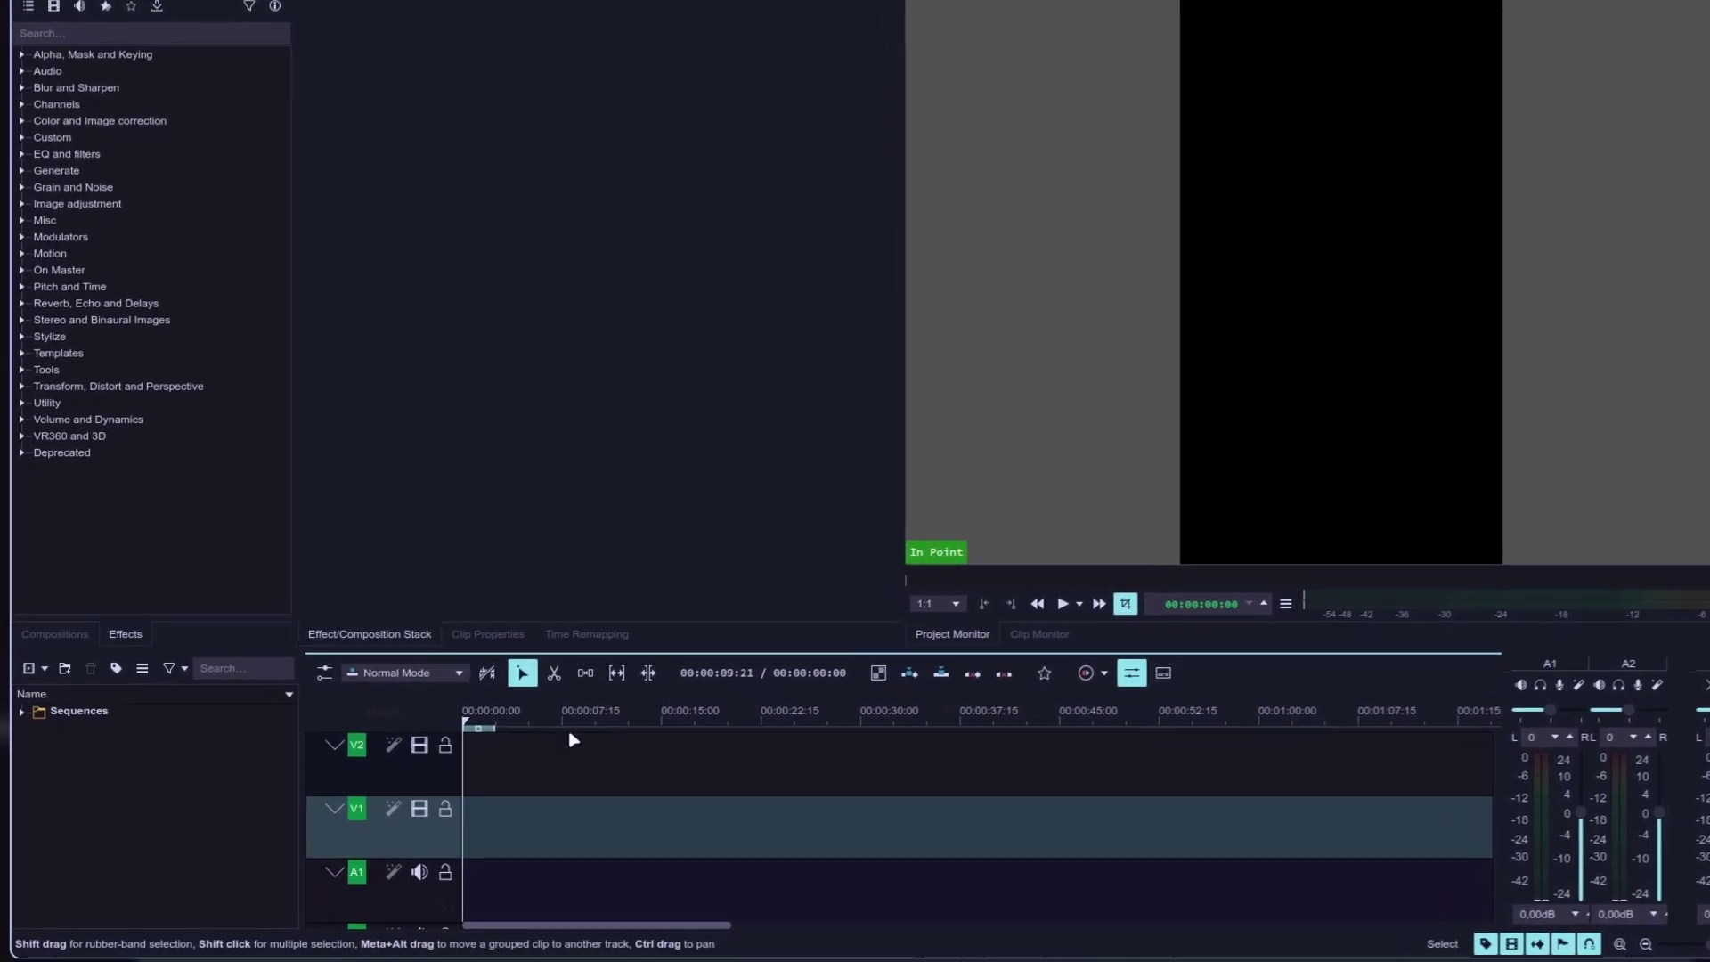
Step: Create a 30-second black Color Clip in the bin and place it at the start of V1
{"action": "left_click", "coordinate": [32, 667]}
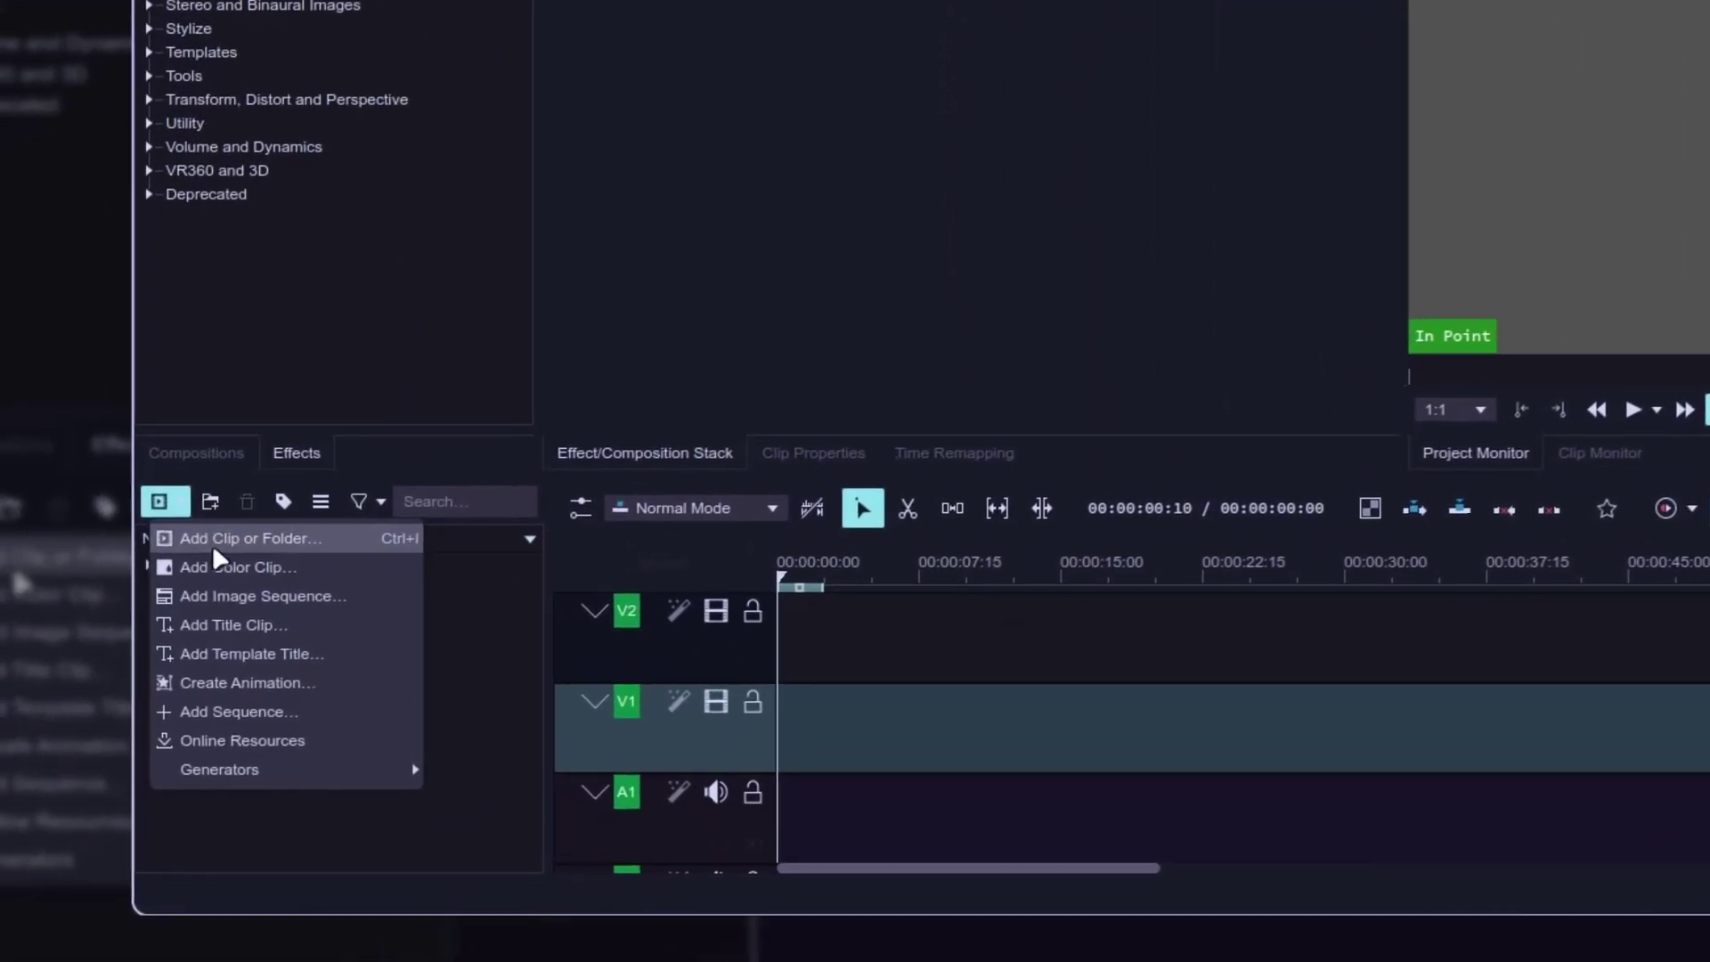
{"action": "left_click", "coordinate": [306, 559]}
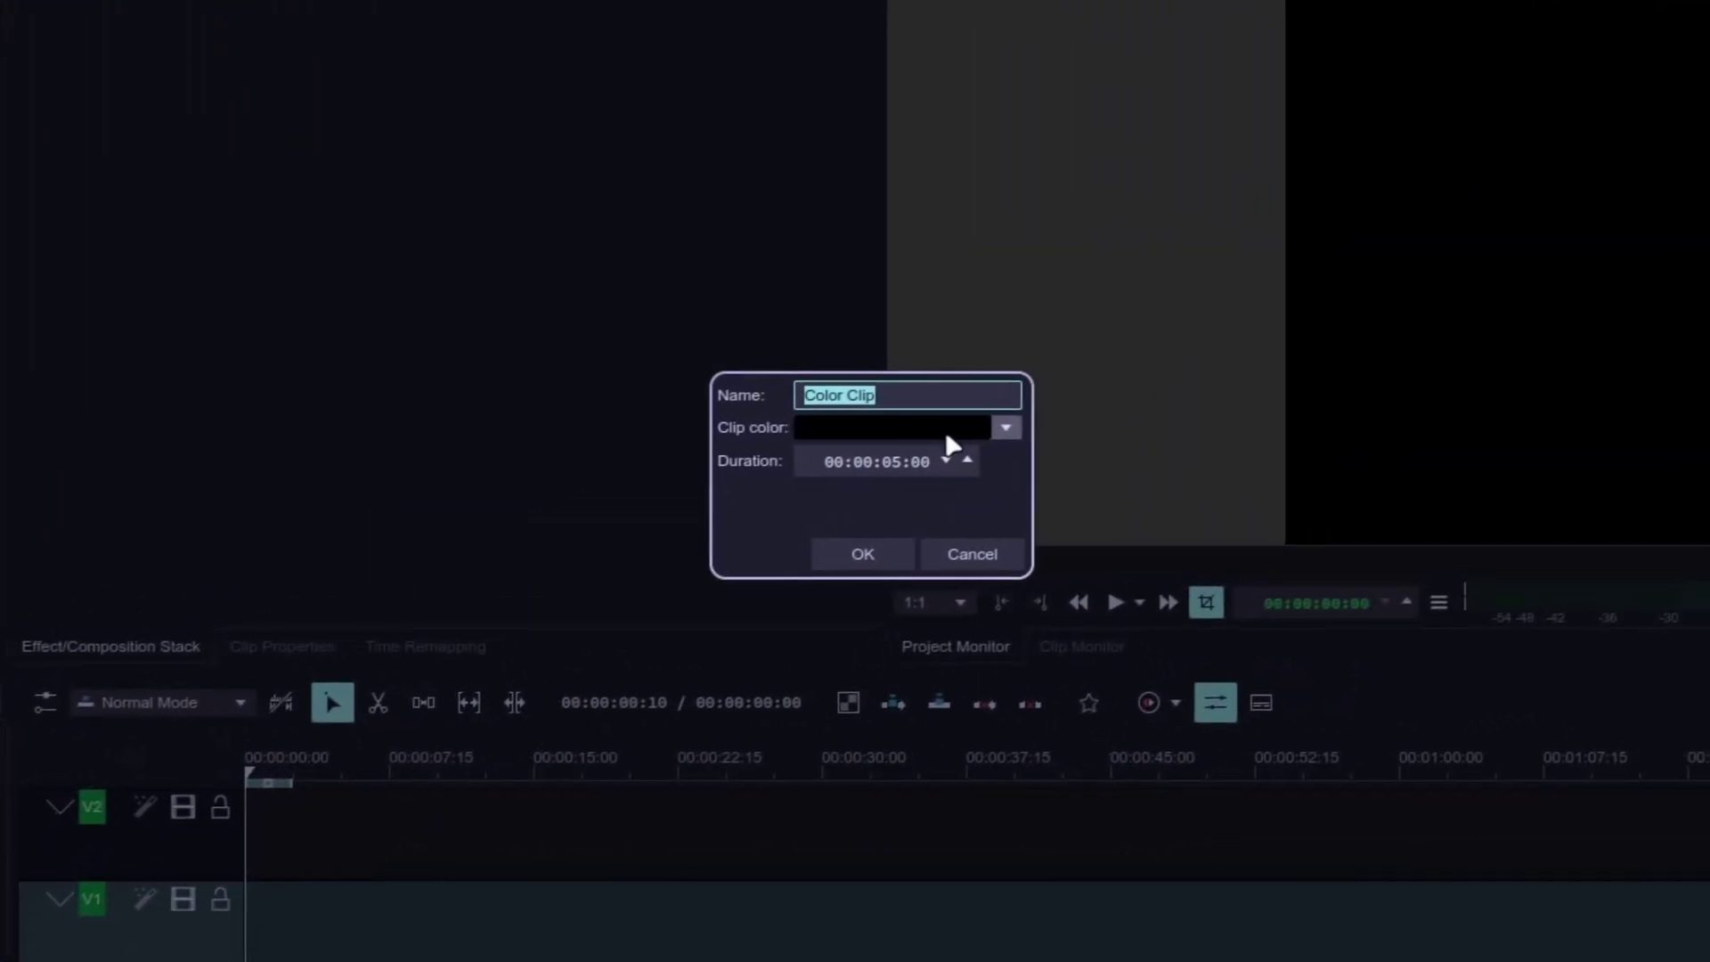
{"action": "left_click", "coordinate": [944, 433]}
{"action": "left_click", "coordinate": [918, 539]}
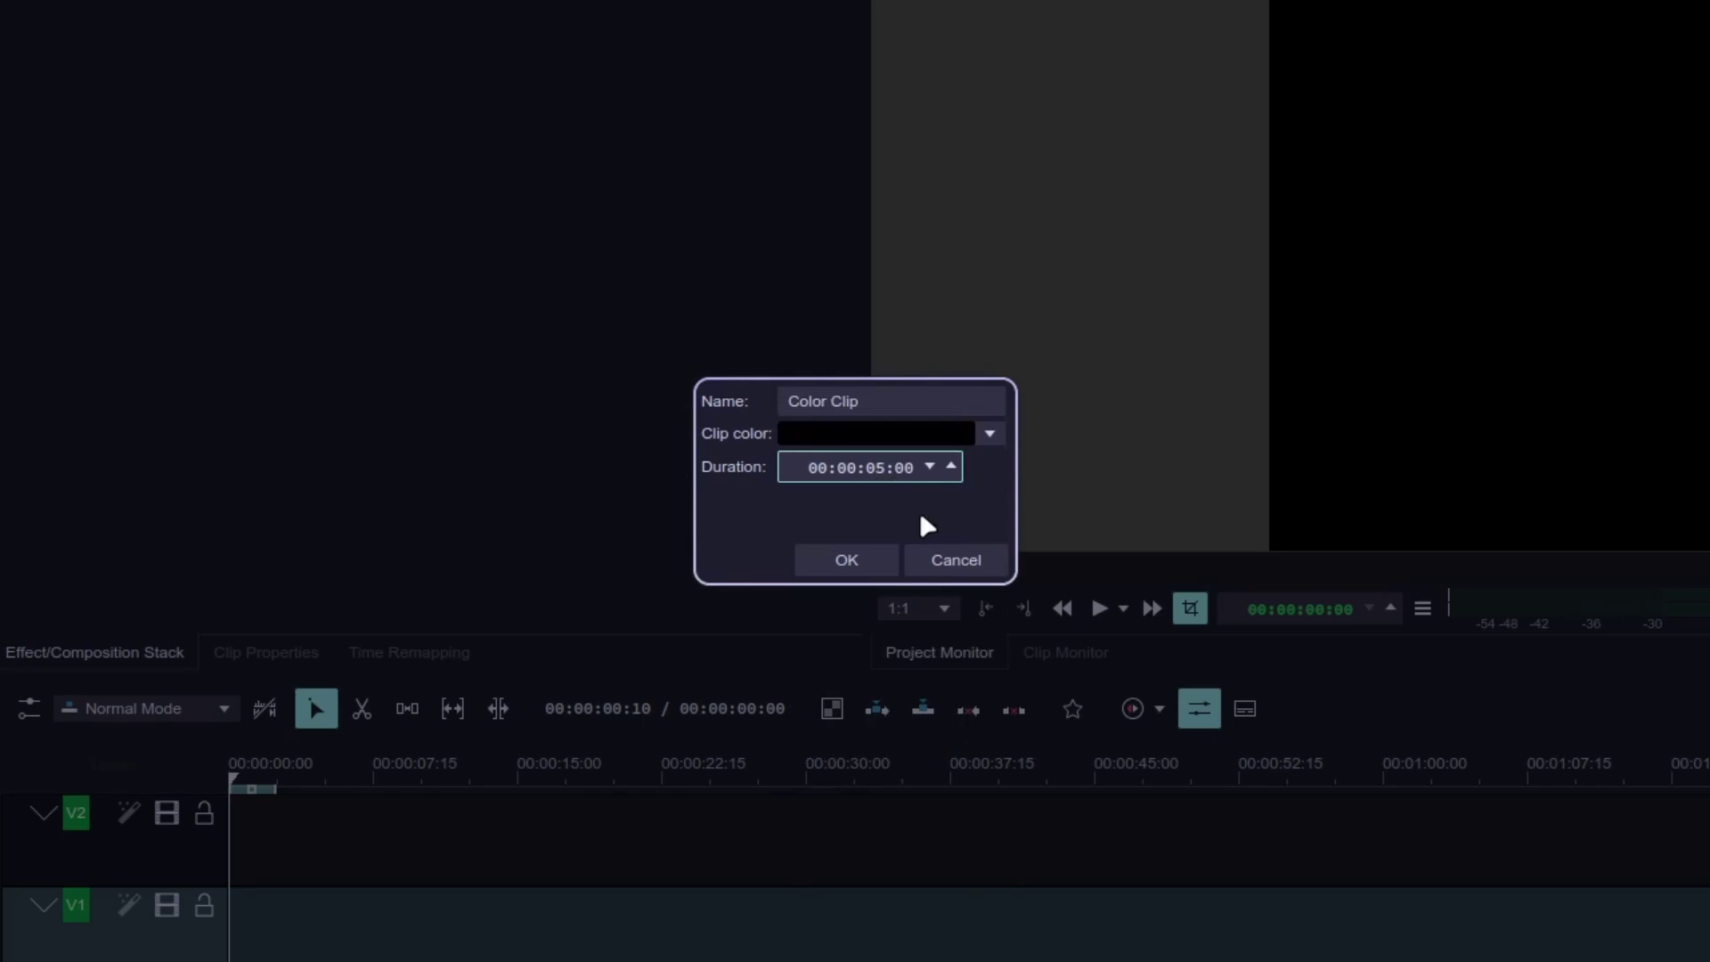
{"action": "left_click", "coordinate": [871, 554]}
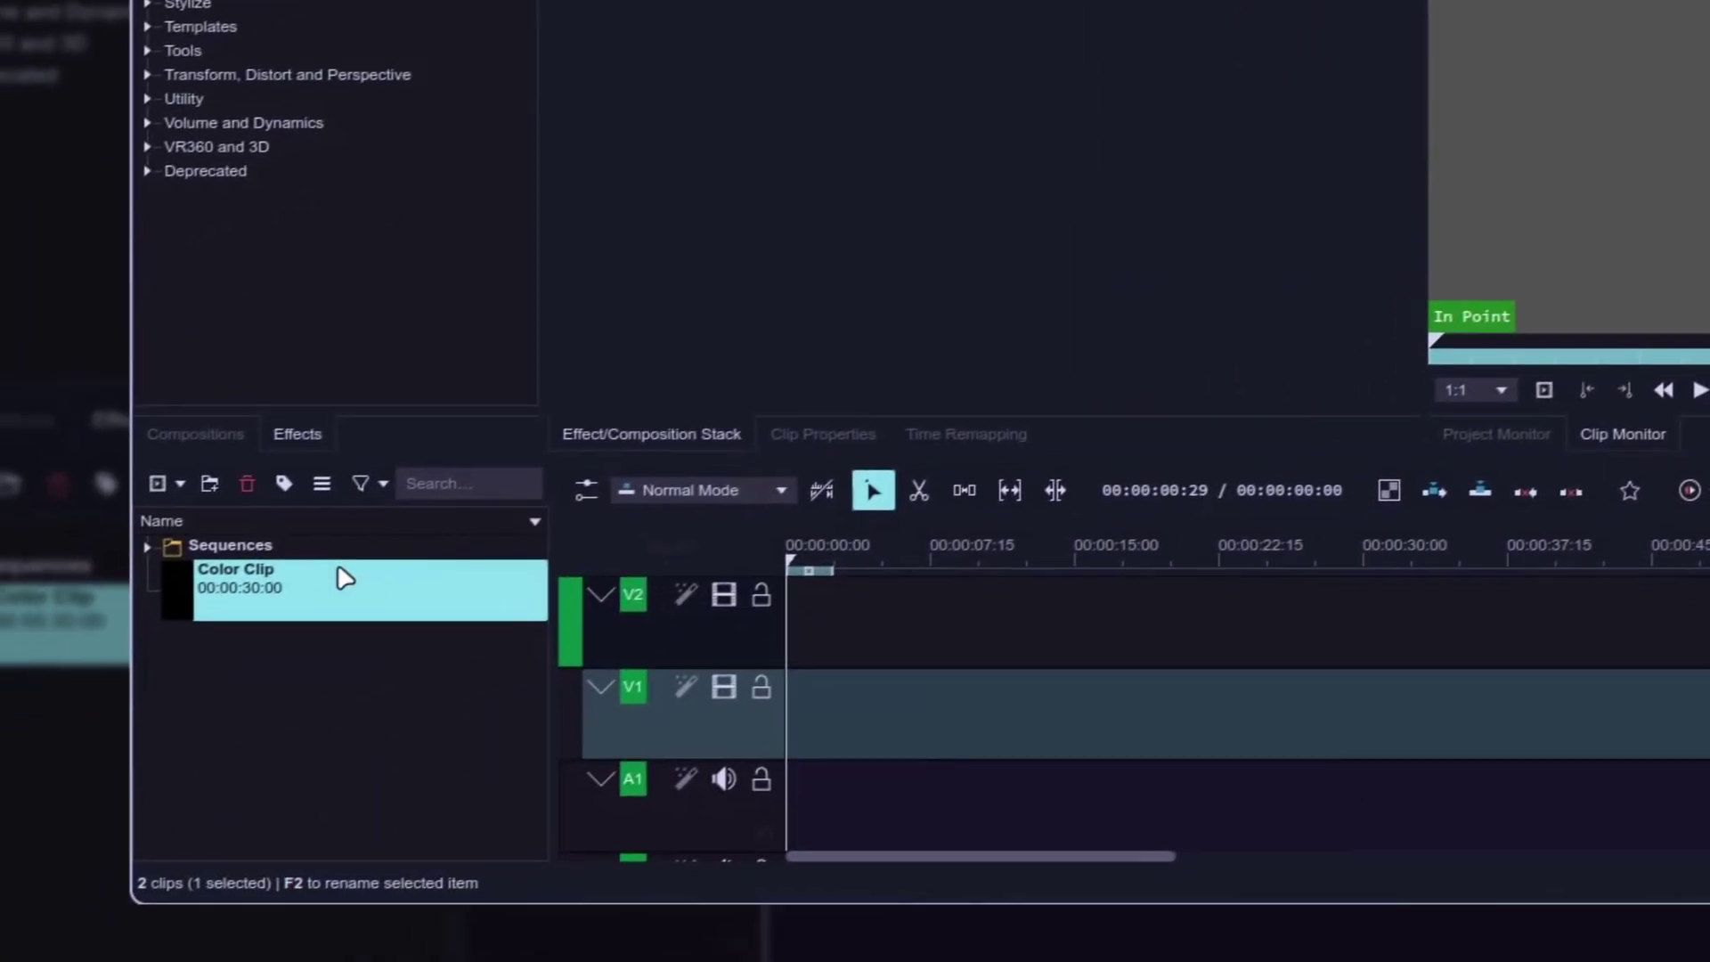
{"action": "left_click_drag", "start_coordinate": [345, 578], "coordinate": [832, 740]}
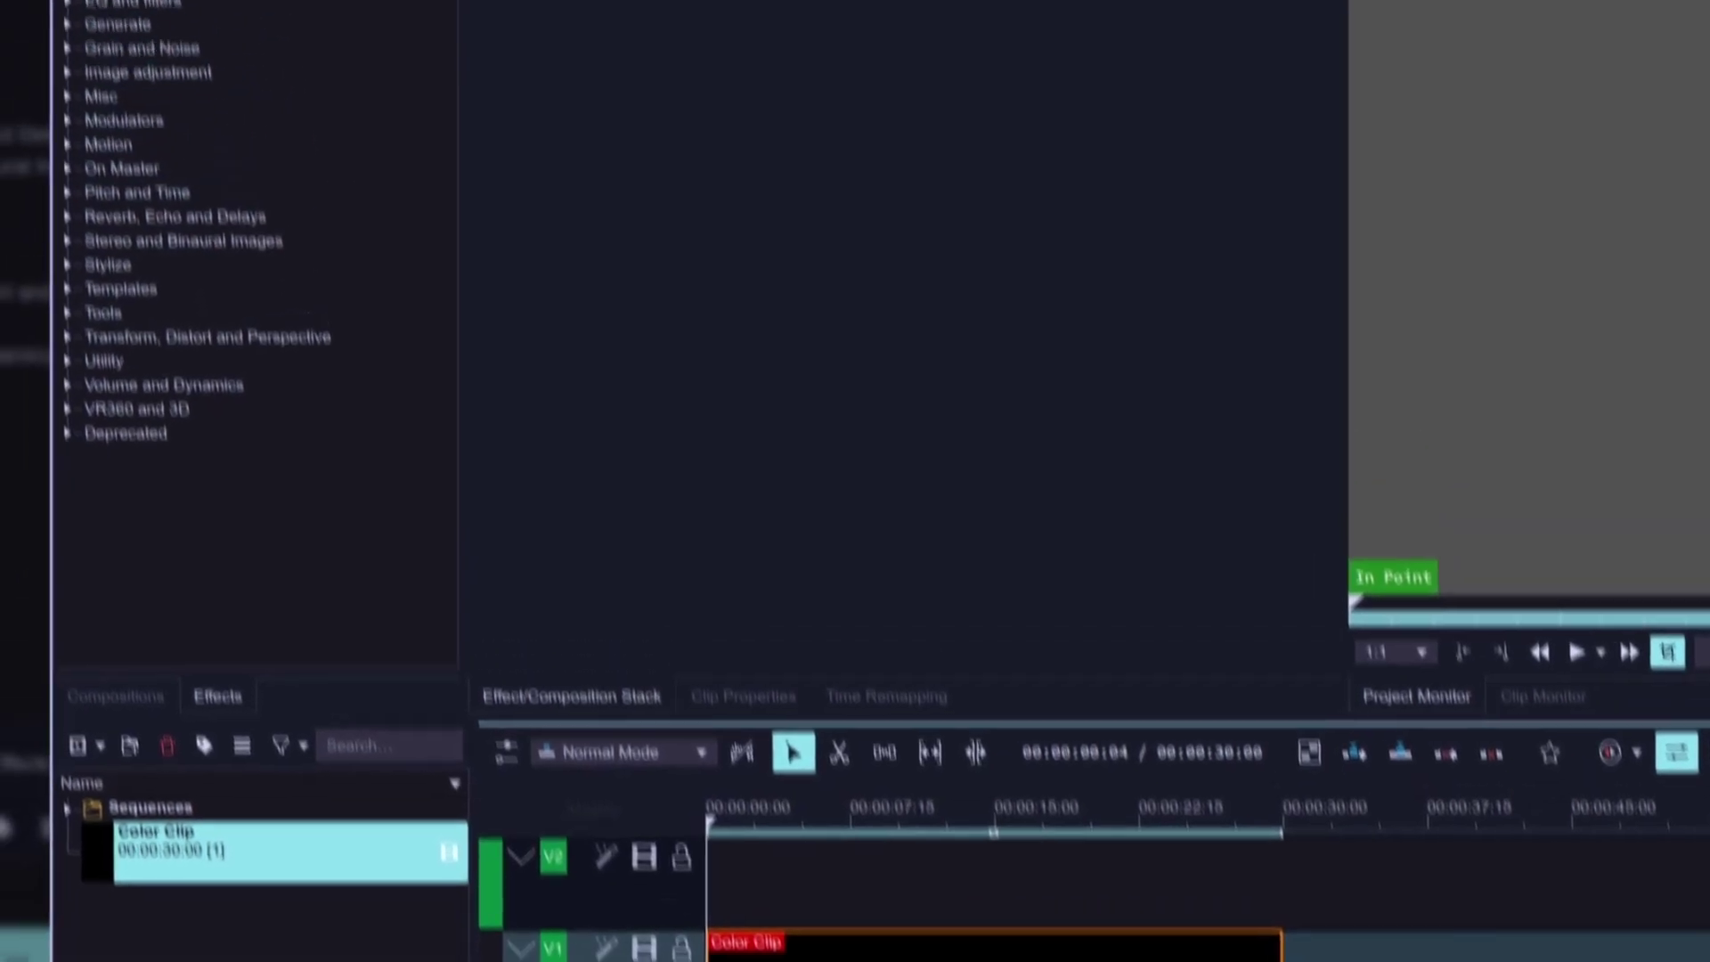
{"action": "left_click", "coordinate": [372, 222]}
Step: Add a radial Cairogradient to the V1 clip, centred at the bottom edge (Start Y 100%)
{"action": "type", "text": "cair"}
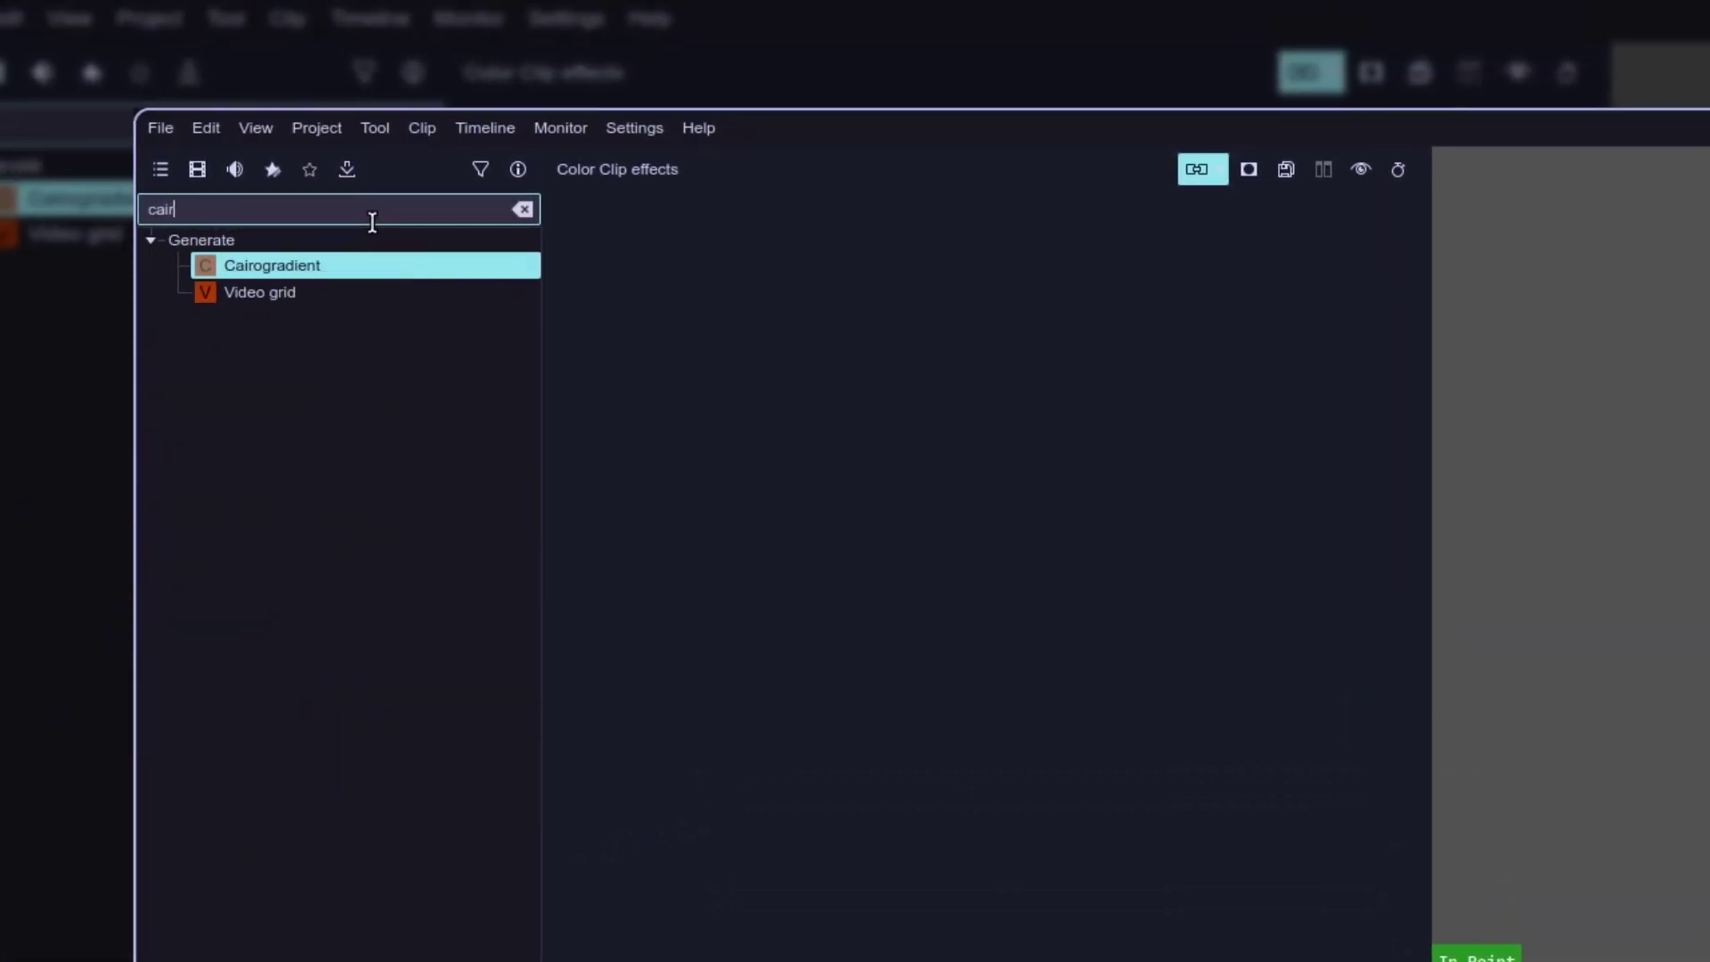
{"action": "left_click_drag", "start_coordinate": [344, 264], "coordinate": [739, 405]}
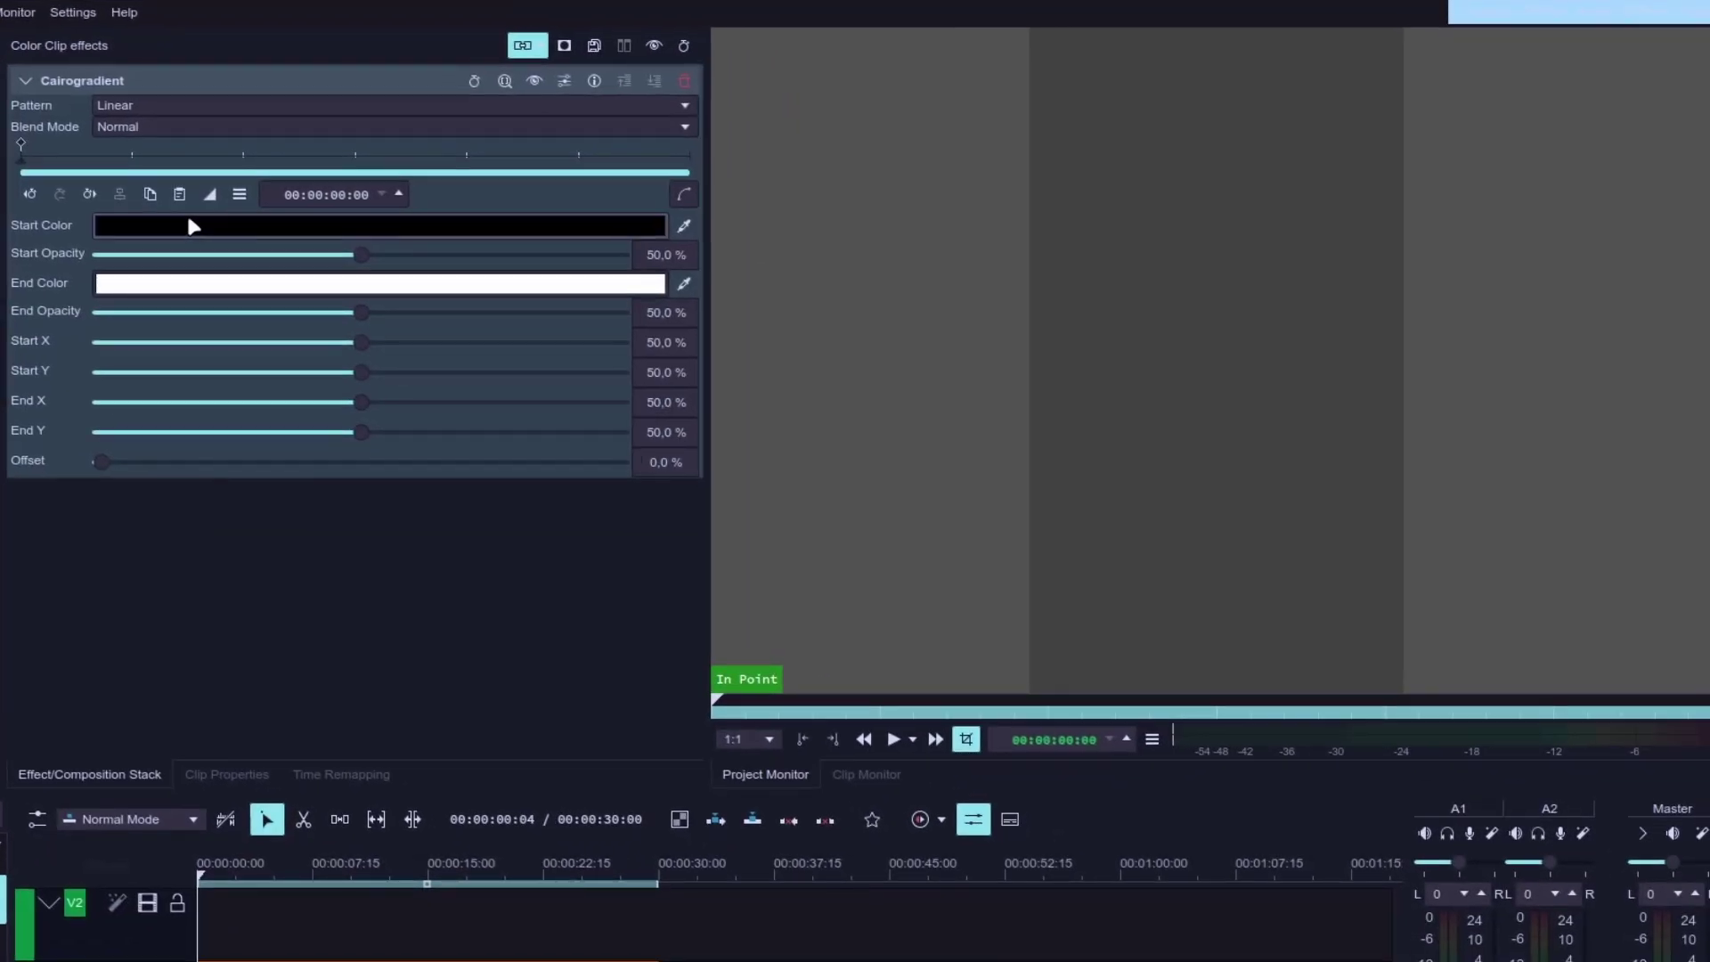
{"action": "left_click", "coordinate": [167, 107]}
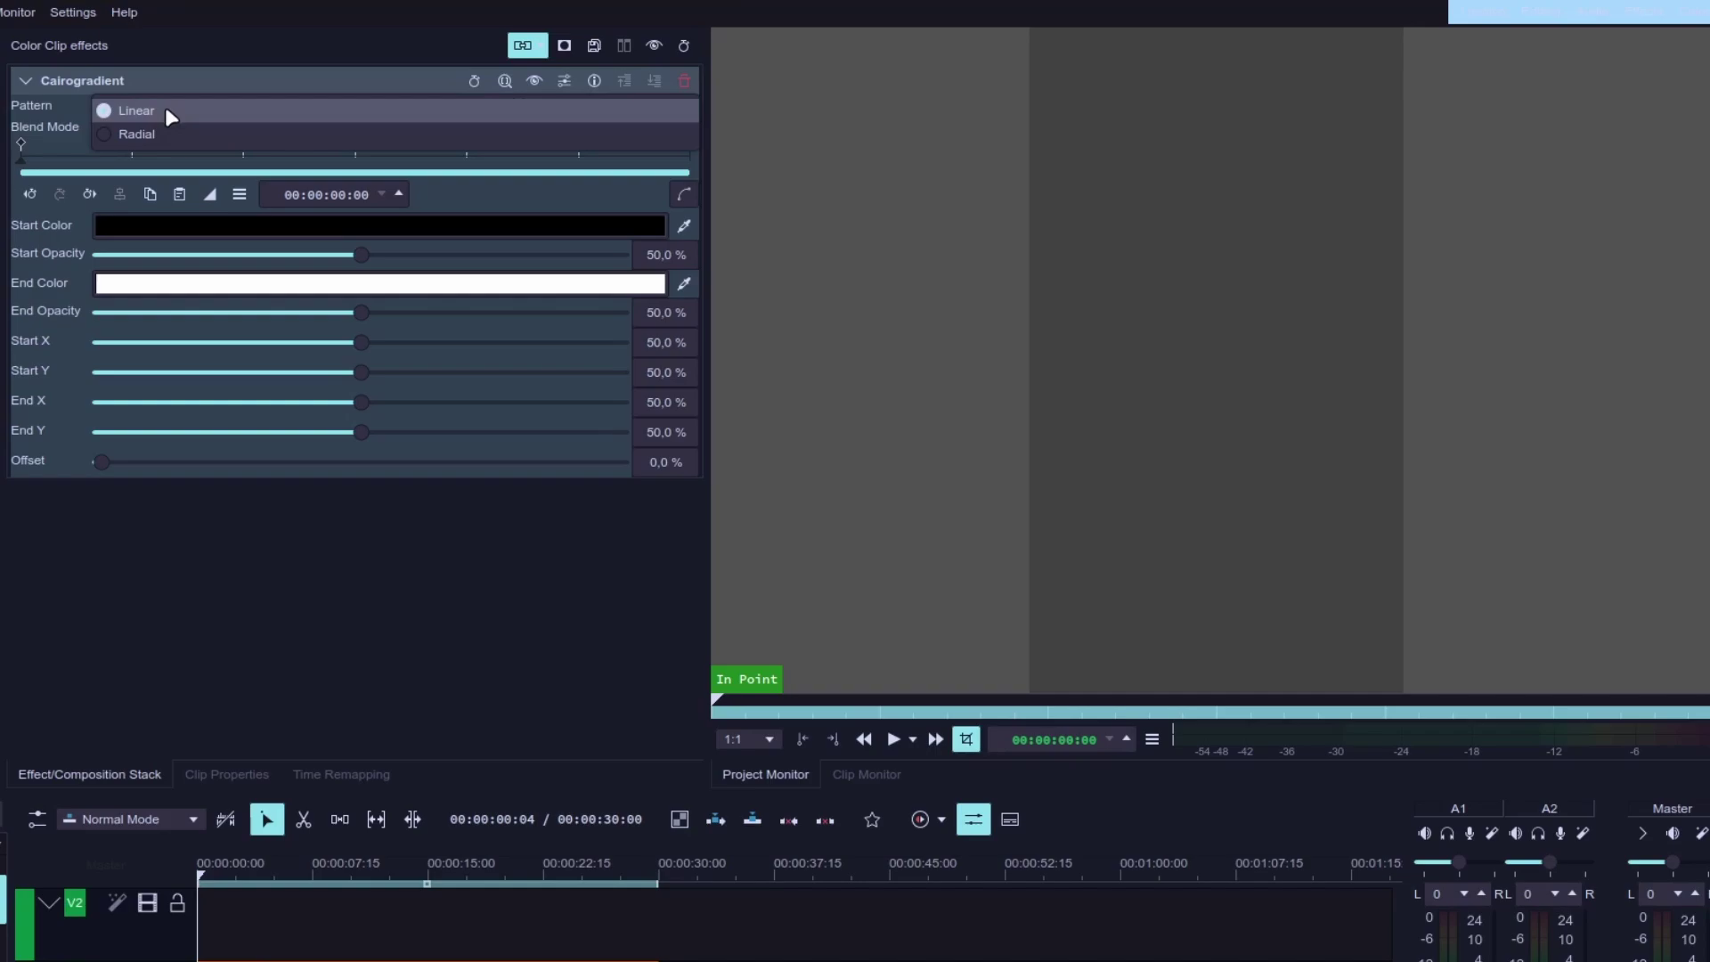
{"action": "left_click", "coordinate": [165, 135]}
{"action": "left_click_drag", "start_coordinate": [361, 373], "coordinate": [661, 374]}
Step: Set End Y near 30%, End Opacity 100% and End Color dark red, then add a Color Clip on V2
{"action": "left_click_drag", "start_coordinate": [368, 443], "coordinate": [295, 437]}
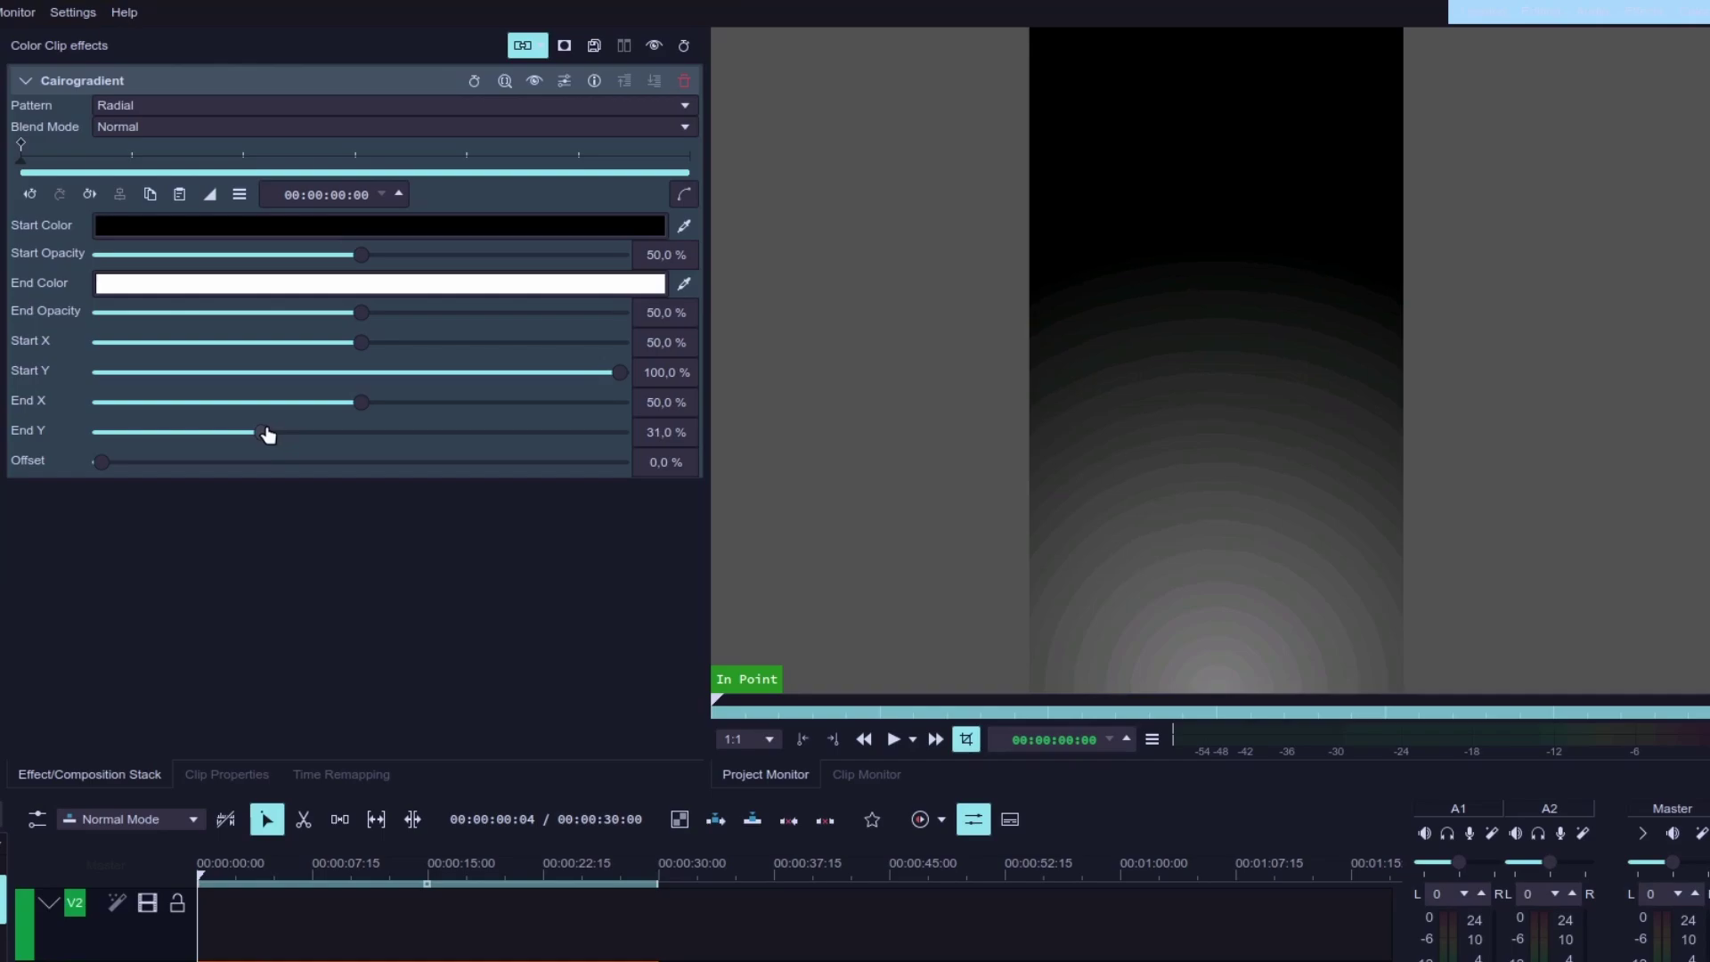
{"action": "left_click_drag", "start_coordinate": [370, 328], "coordinate": [656, 317]}
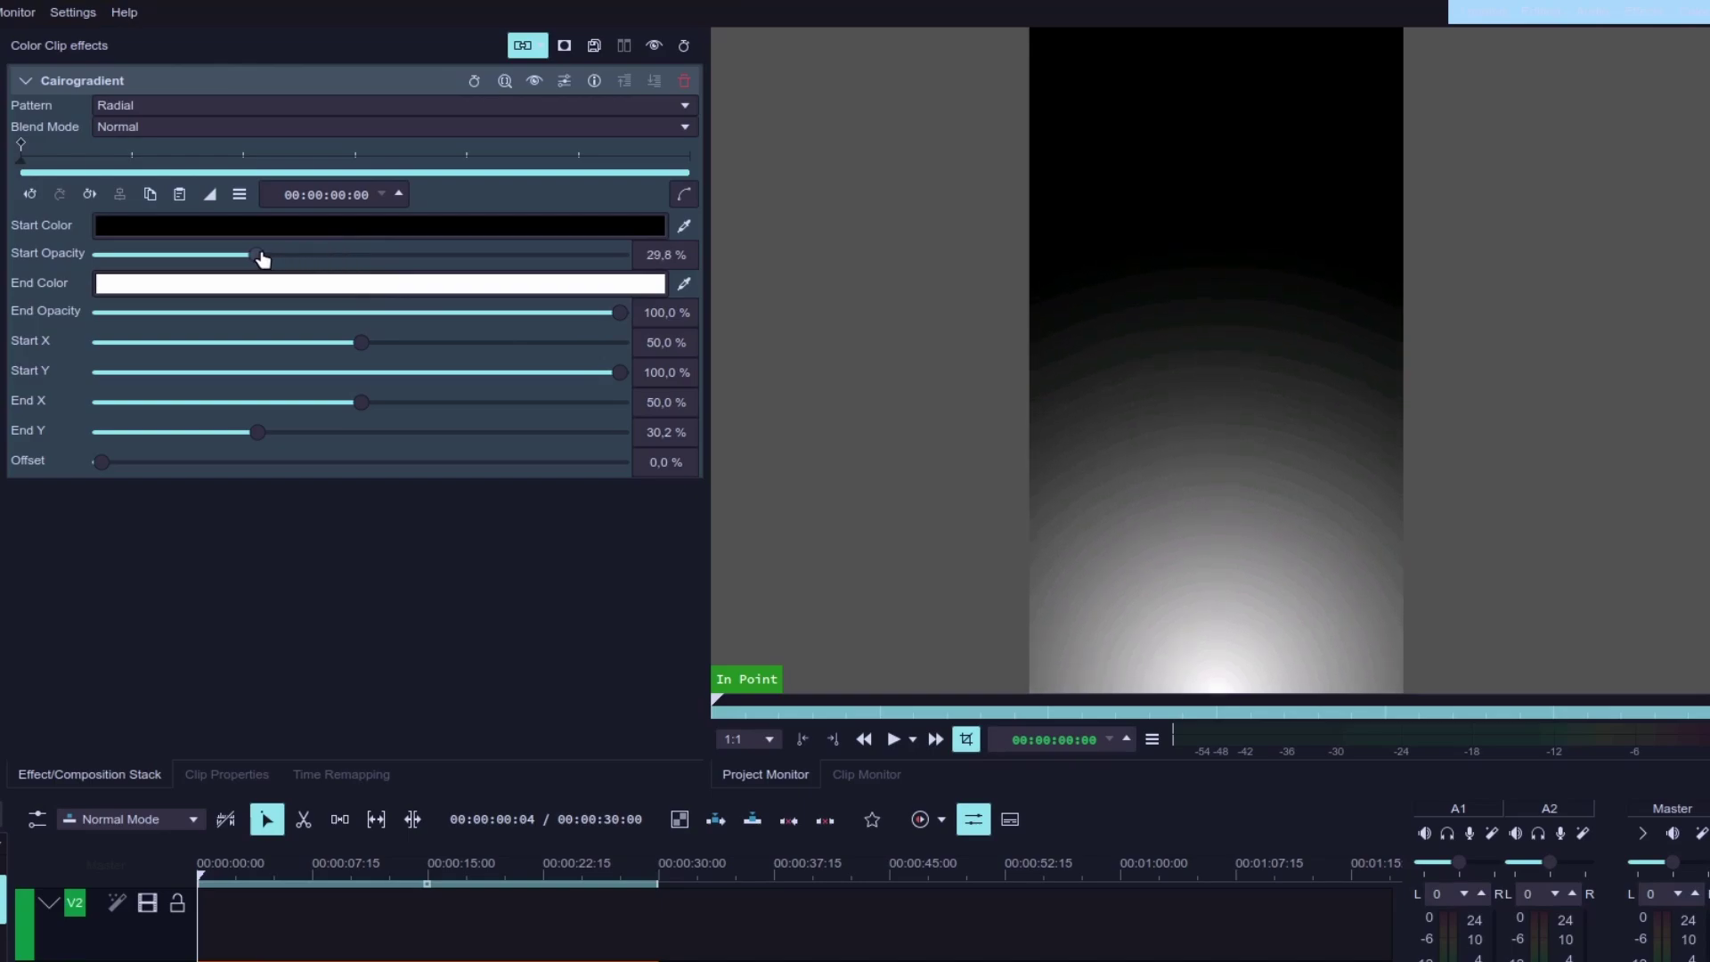
{"action": "left_click", "coordinate": [301, 294]}
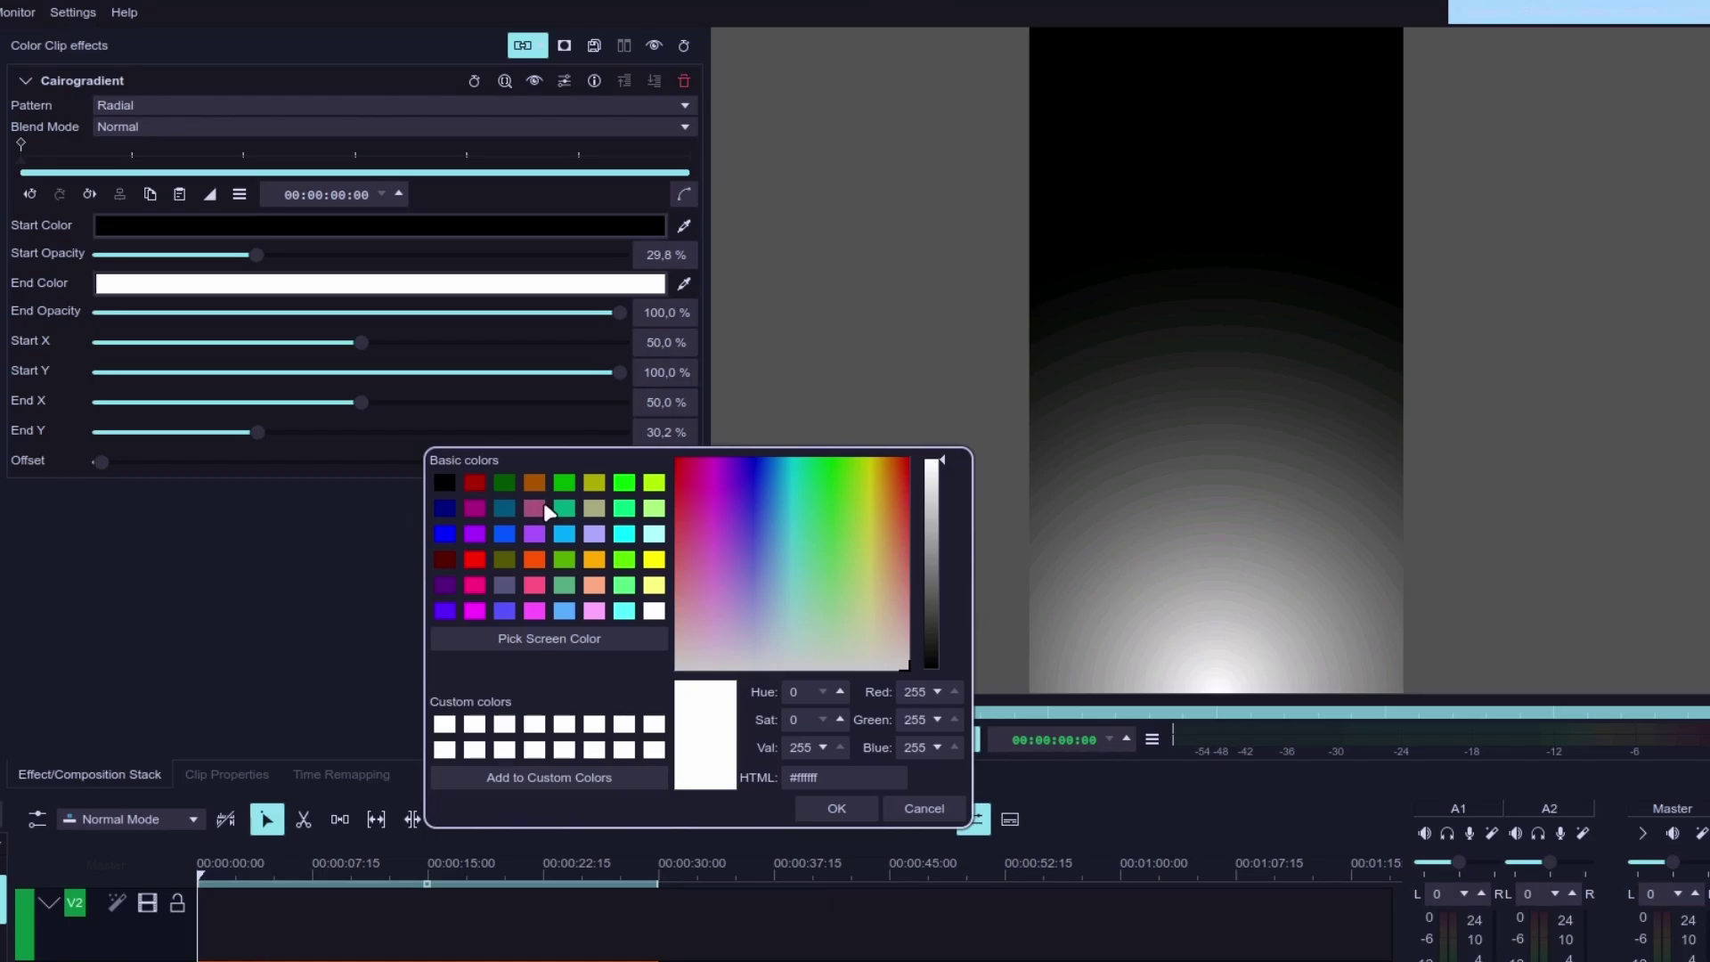
{"action": "left_click", "coordinate": [476, 484]}
{"action": "left_click", "coordinate": [836, 807]}
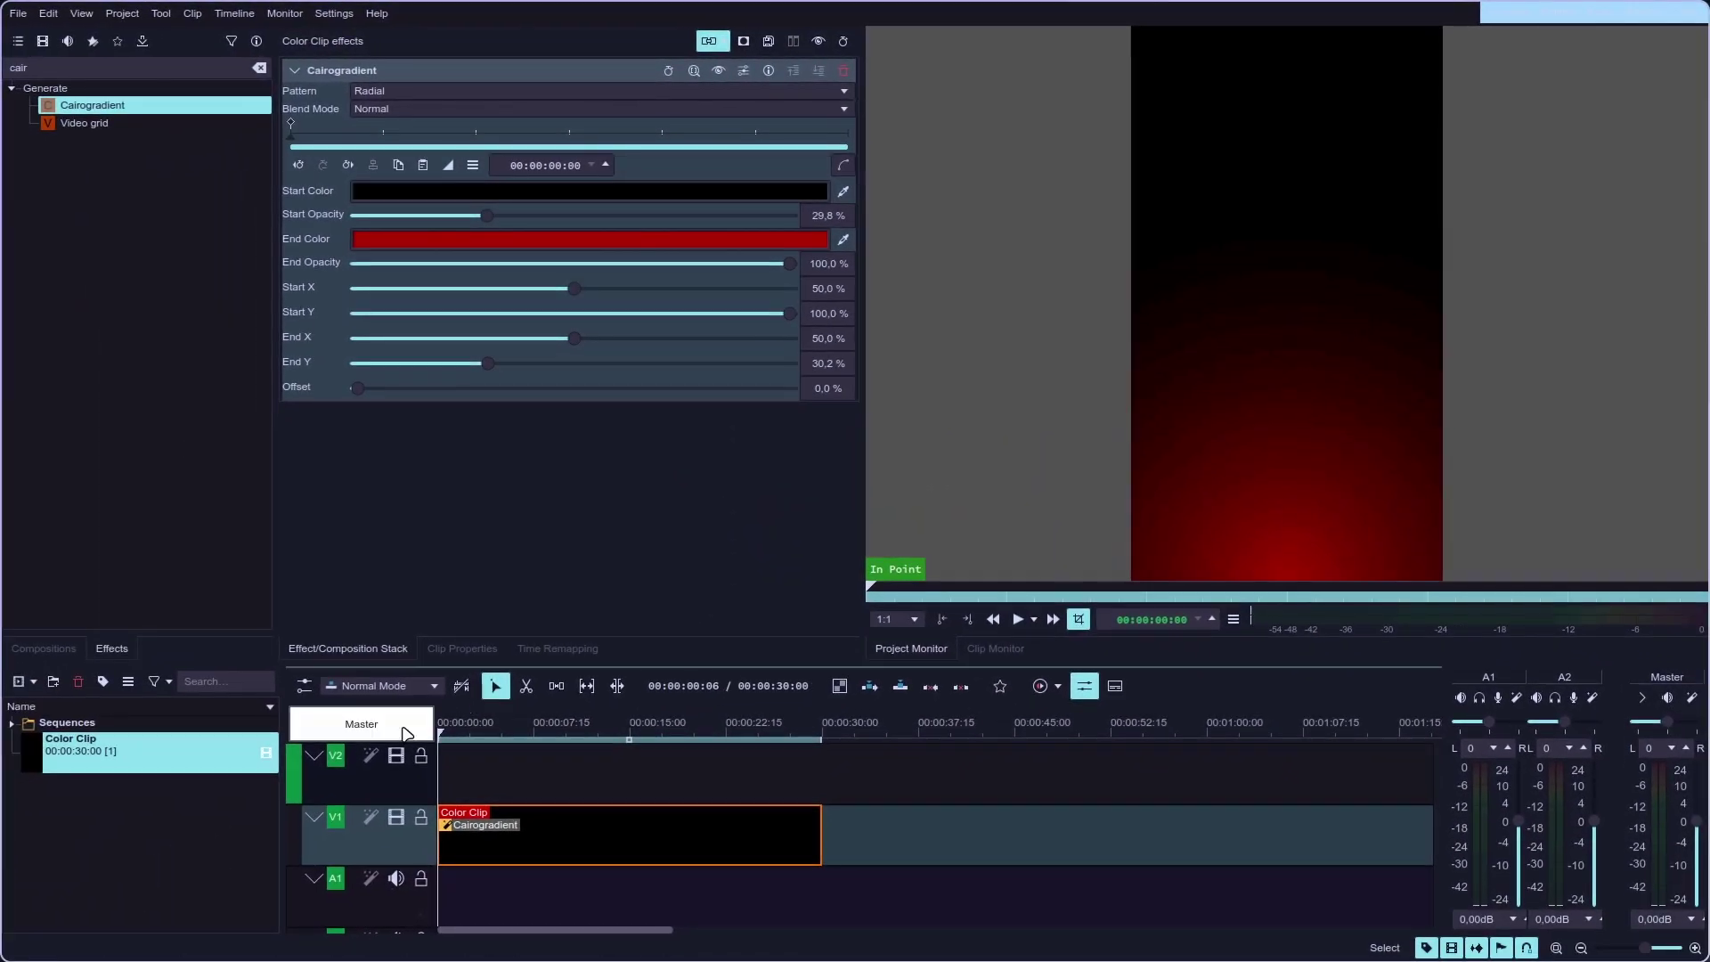
{"action": "left_click", "coordinate": [207, 756]}
{"action": "left_click_drag", "start_coordinate": [311, 775], "coordinate": [454, 776]}
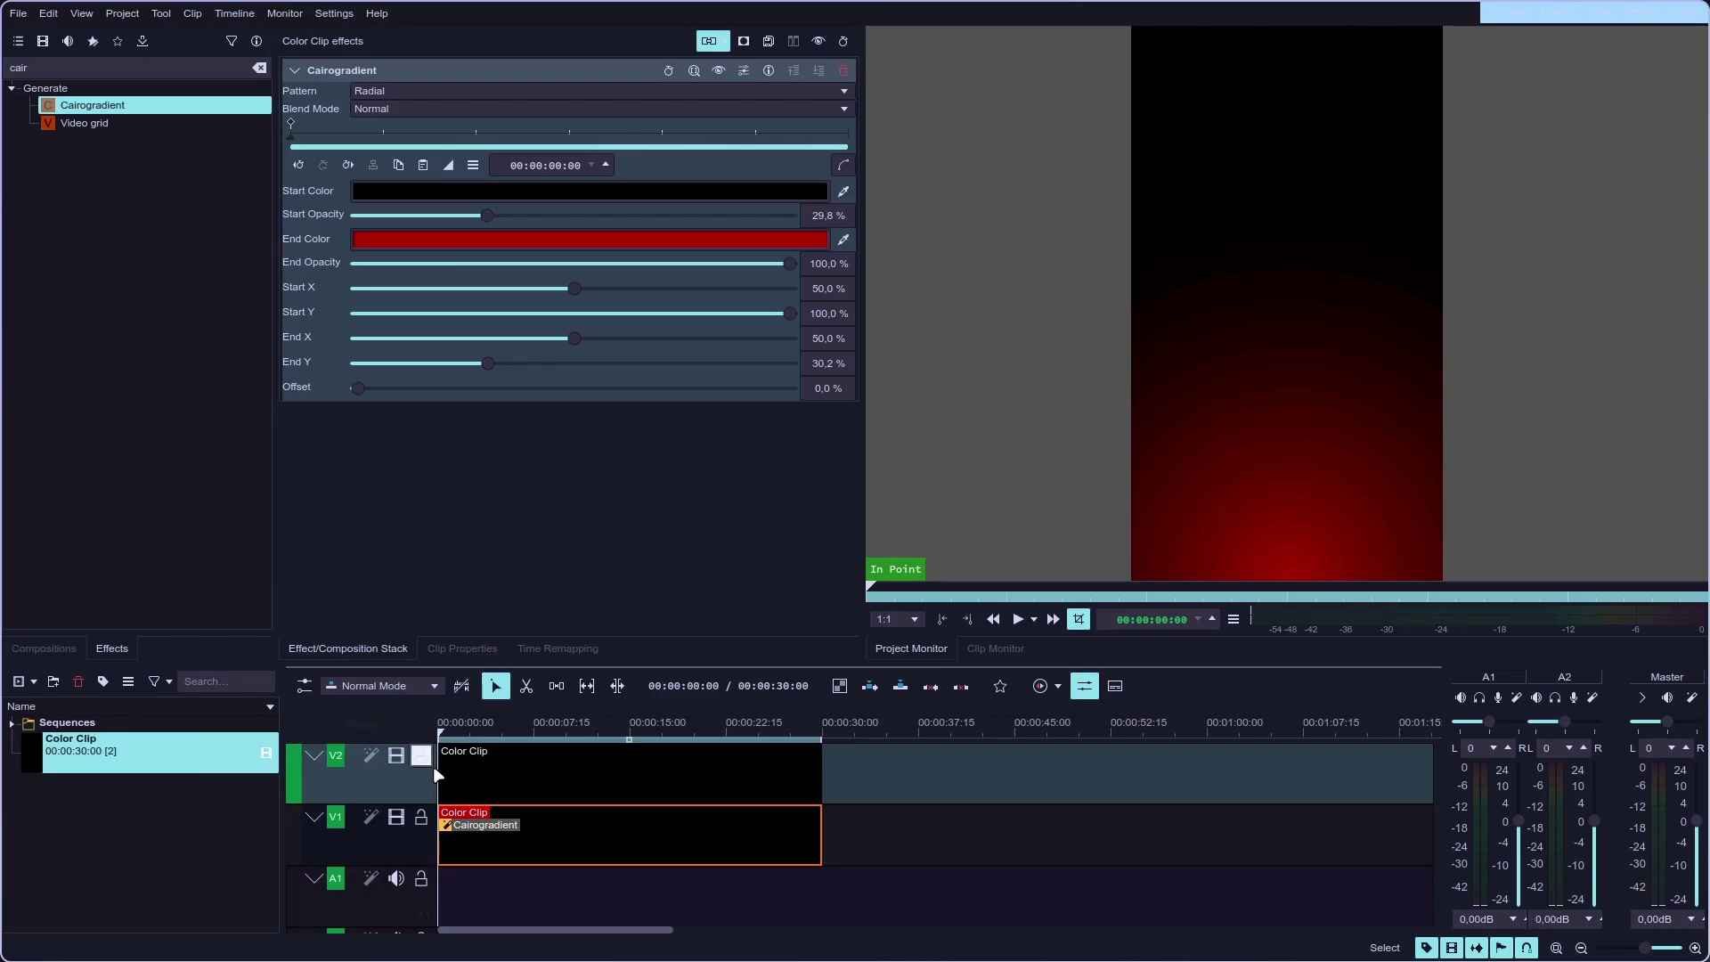
Step: Add Draw Grid to the V2 colour clip with white grid lines
{"action": "left_click", "coordinate": [485, 775]}
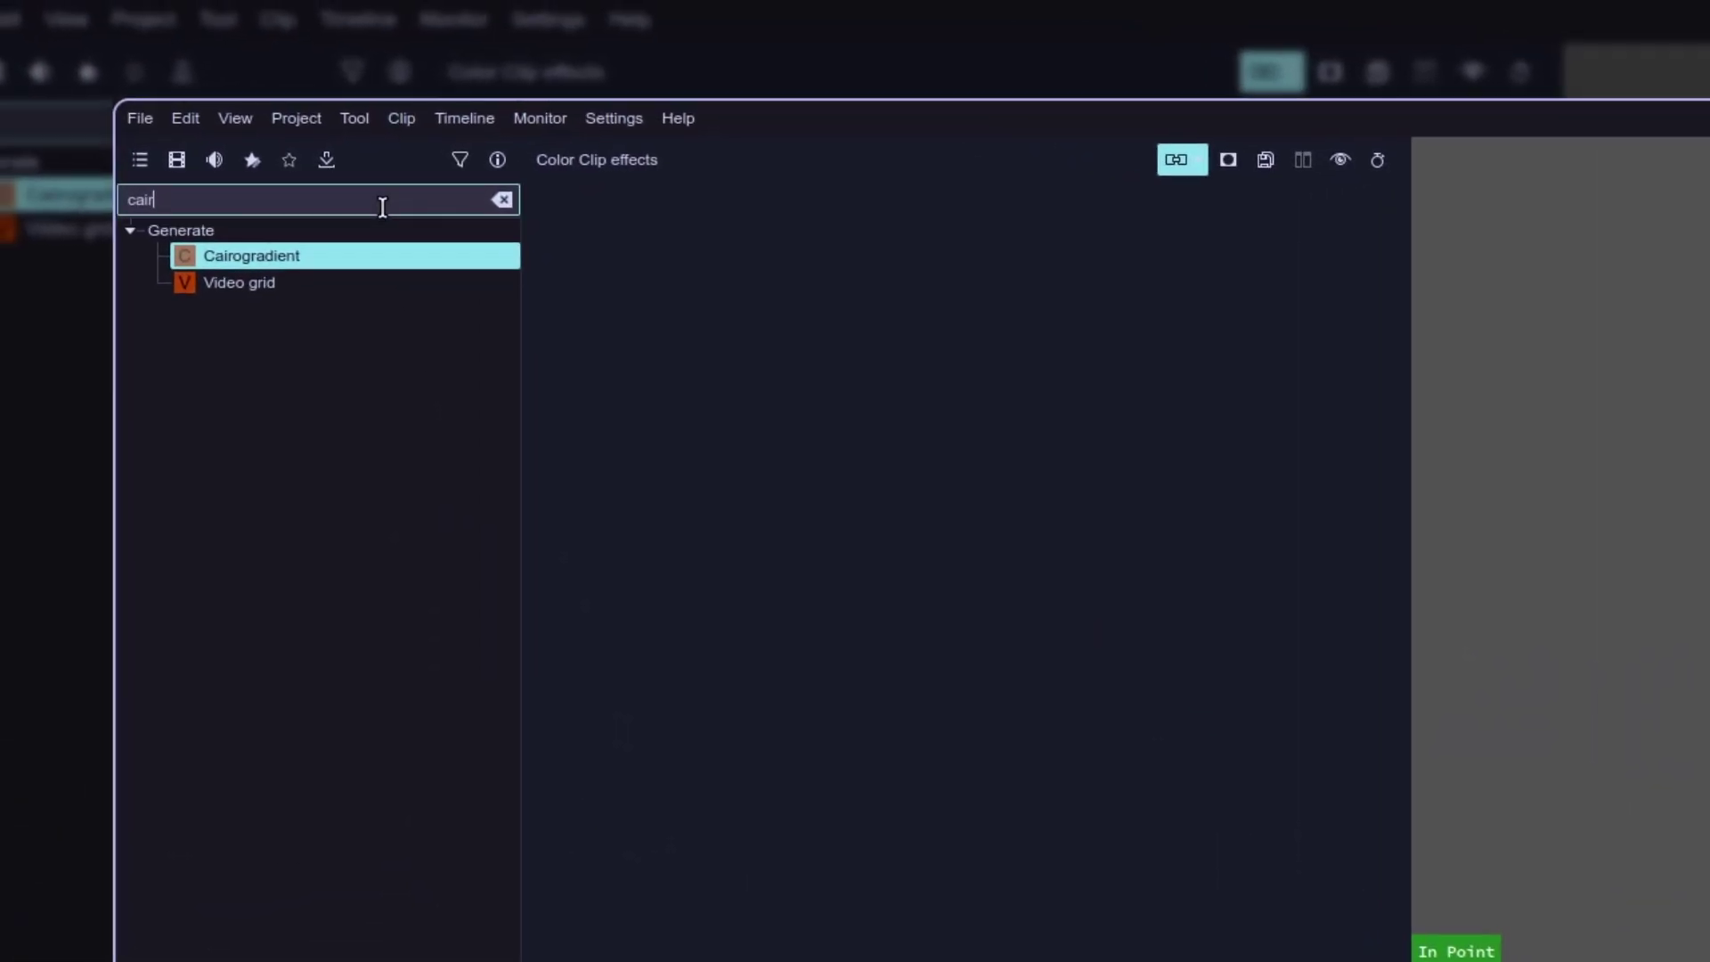
{"action": "key", "text": "BackSpace"}
{"action": "key", "text": "BackSpace"}
{"action": "key", "text": "BackSpace"}
{"action": "key", "text": "BackSpace"}
{"action": "type", "text": "gri"}
{"action": "mouse_move", "coordinate": [294, 306]}
{"action": "left_mouse_down"}
{"action": "mouse_move", "coordinate": [278, 313]}
{"action": "mouse_move", "coordinate": [773, 436]}
{"action": "mouse_move", "coordinate": [786, 422]}
{"action": "left_mouse_up"}
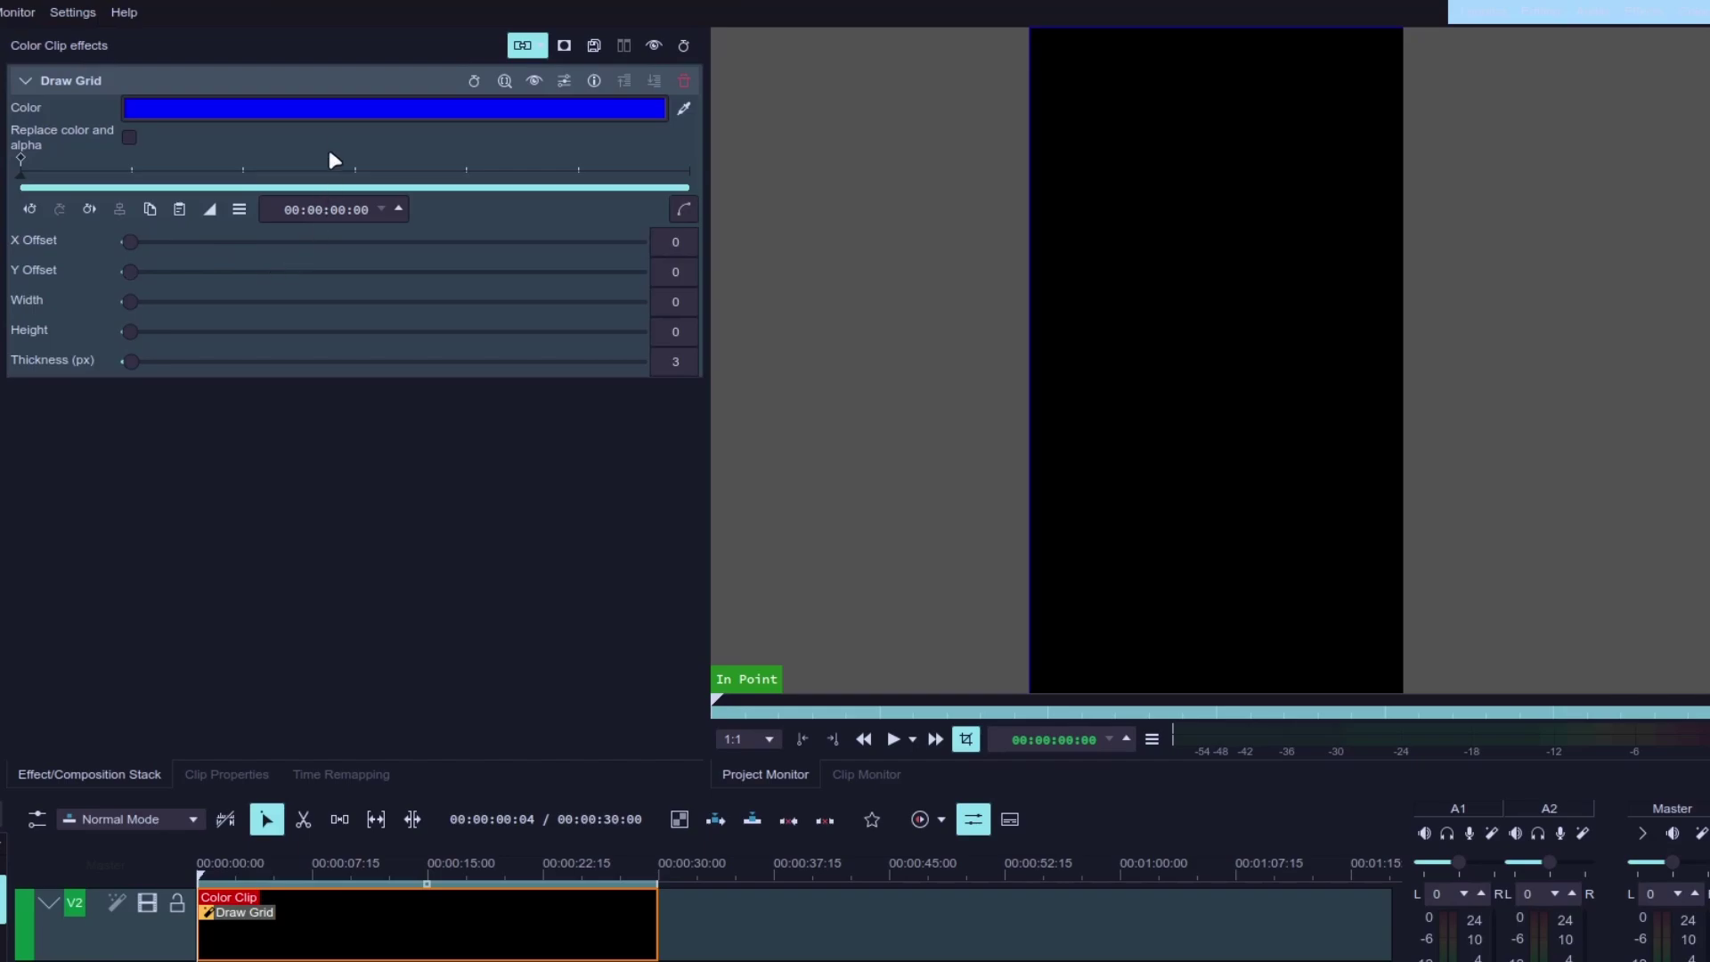
{"action": "left_click", "coordinate": [375, 108]}
{"action": "left_click", "coordinate": [445, 738]}
{"action": "left_click", "coordinate": [835, 822]}
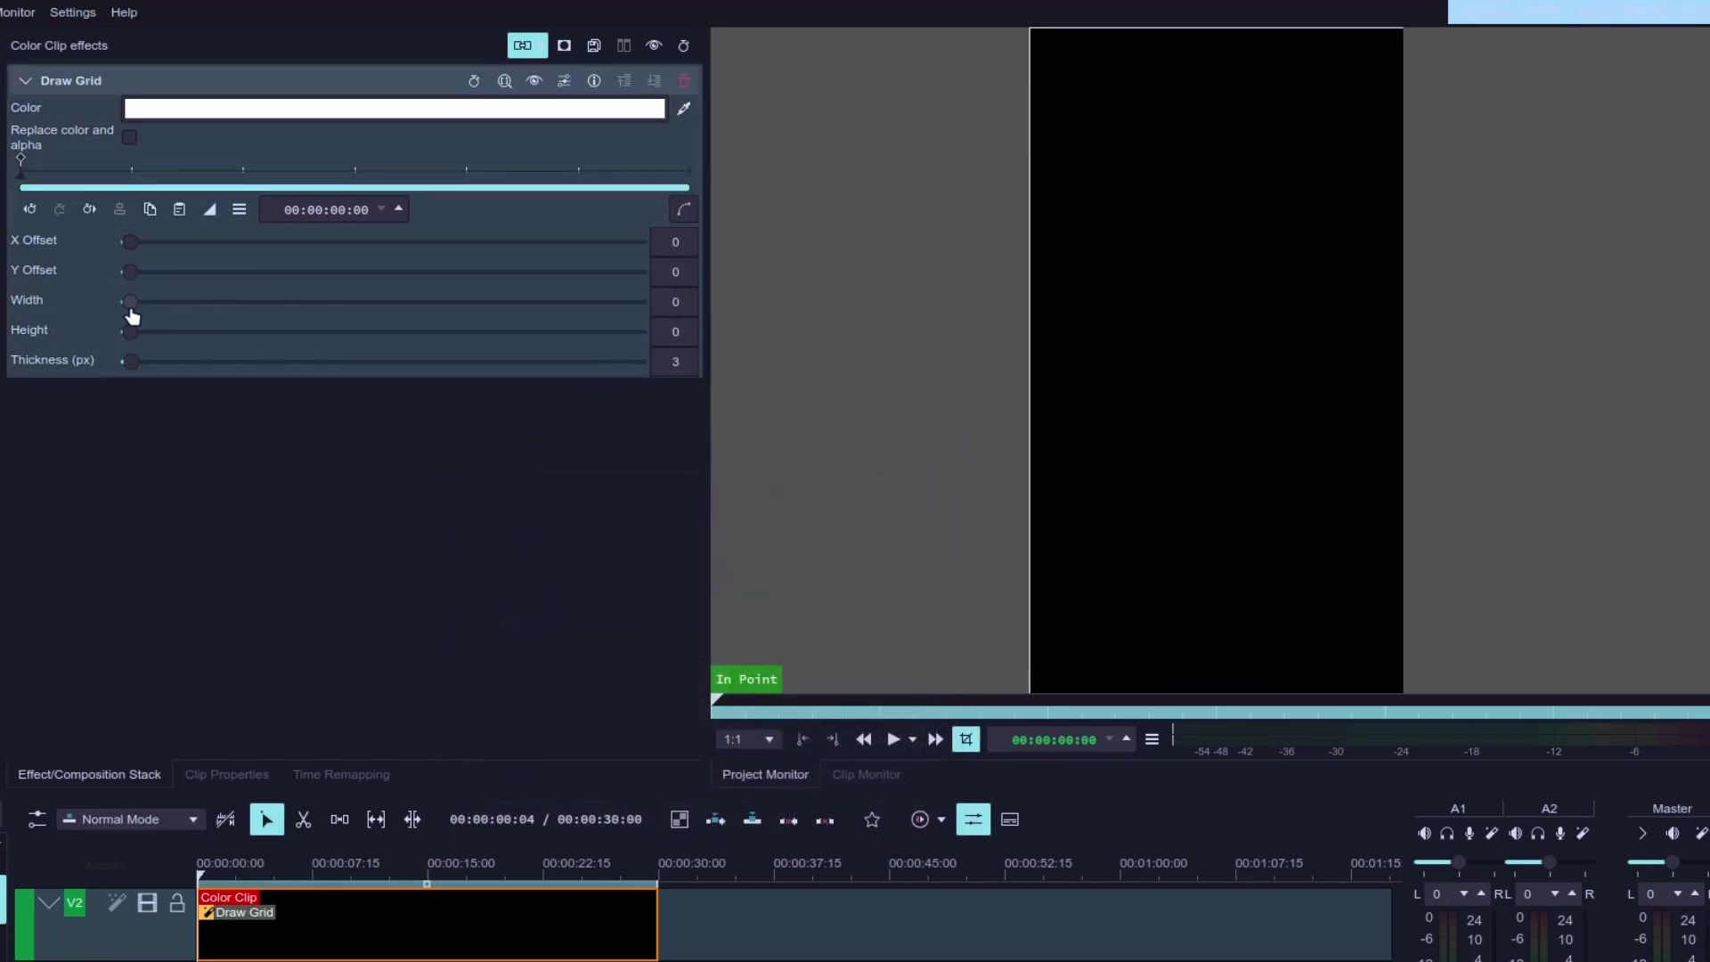
Step: Set the grid cells to 120 × 120 with X and Y offsets of 60
{"action": "mouse_move", "coordinate": [158, 314]}
{"action": "left_mouse_down"}
{"action": "mouse_move", "coordinate": [151, 326]}
{"action": "mouse_move", "coordinate": [183, 333]}
{"action": "left_mouse_up"}
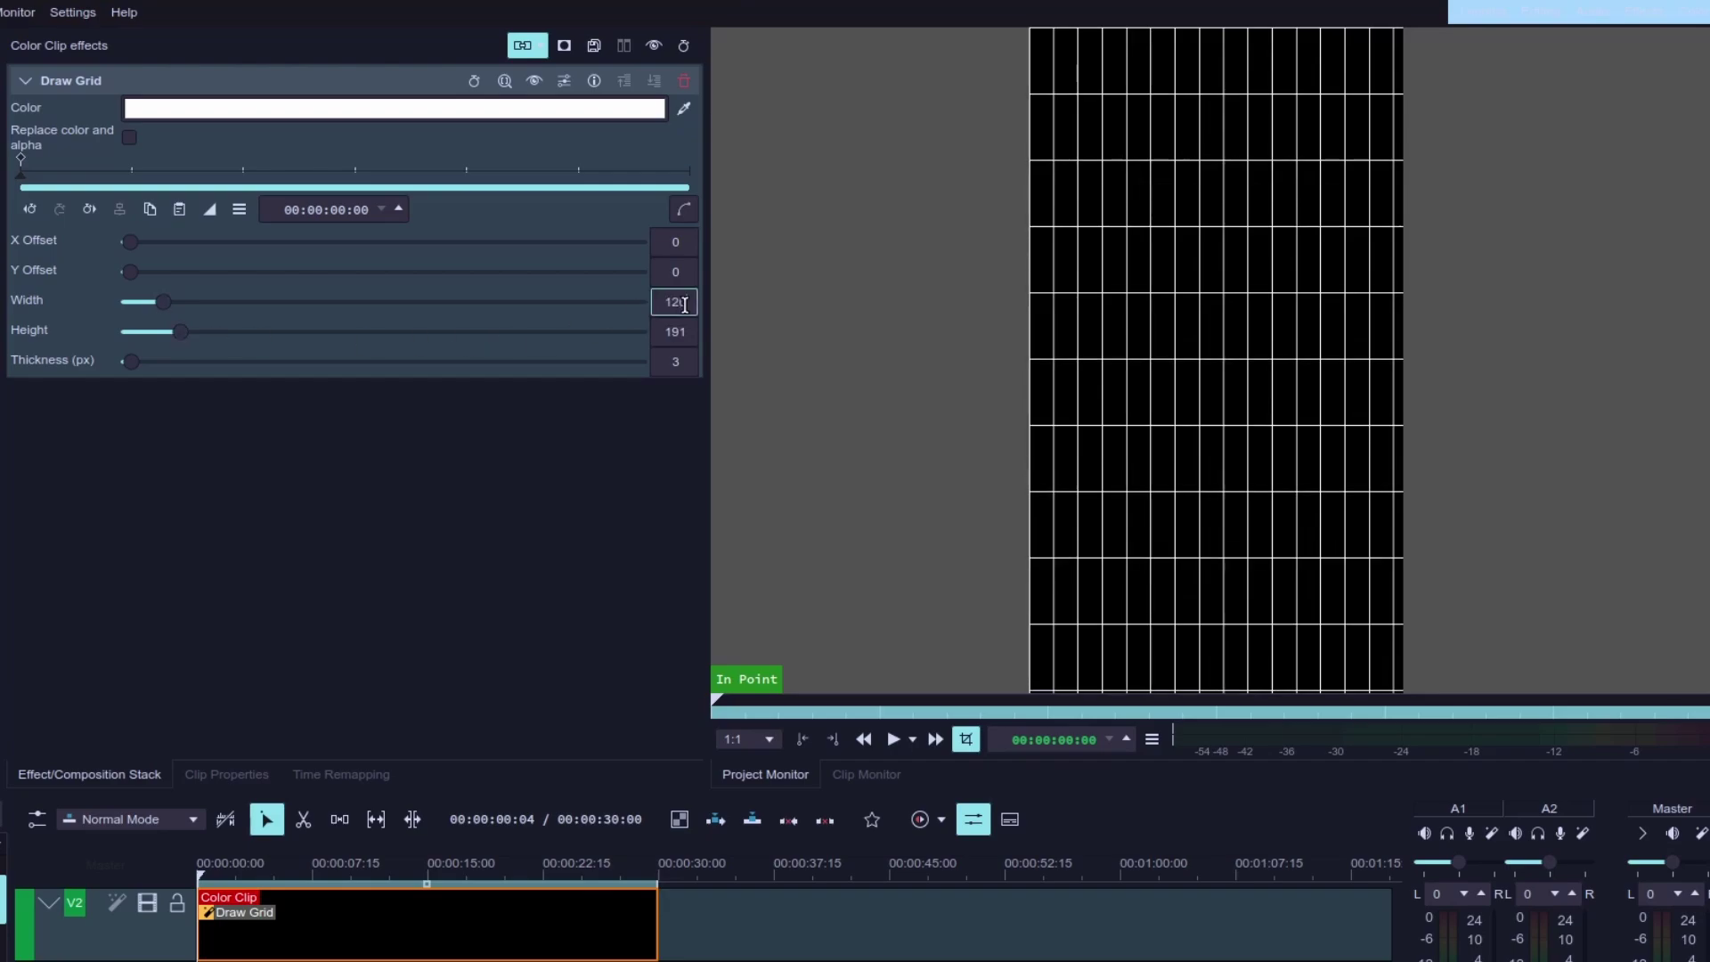
{"action": "type", "text": "120"}
{"action": "key", "text": "Tab"}
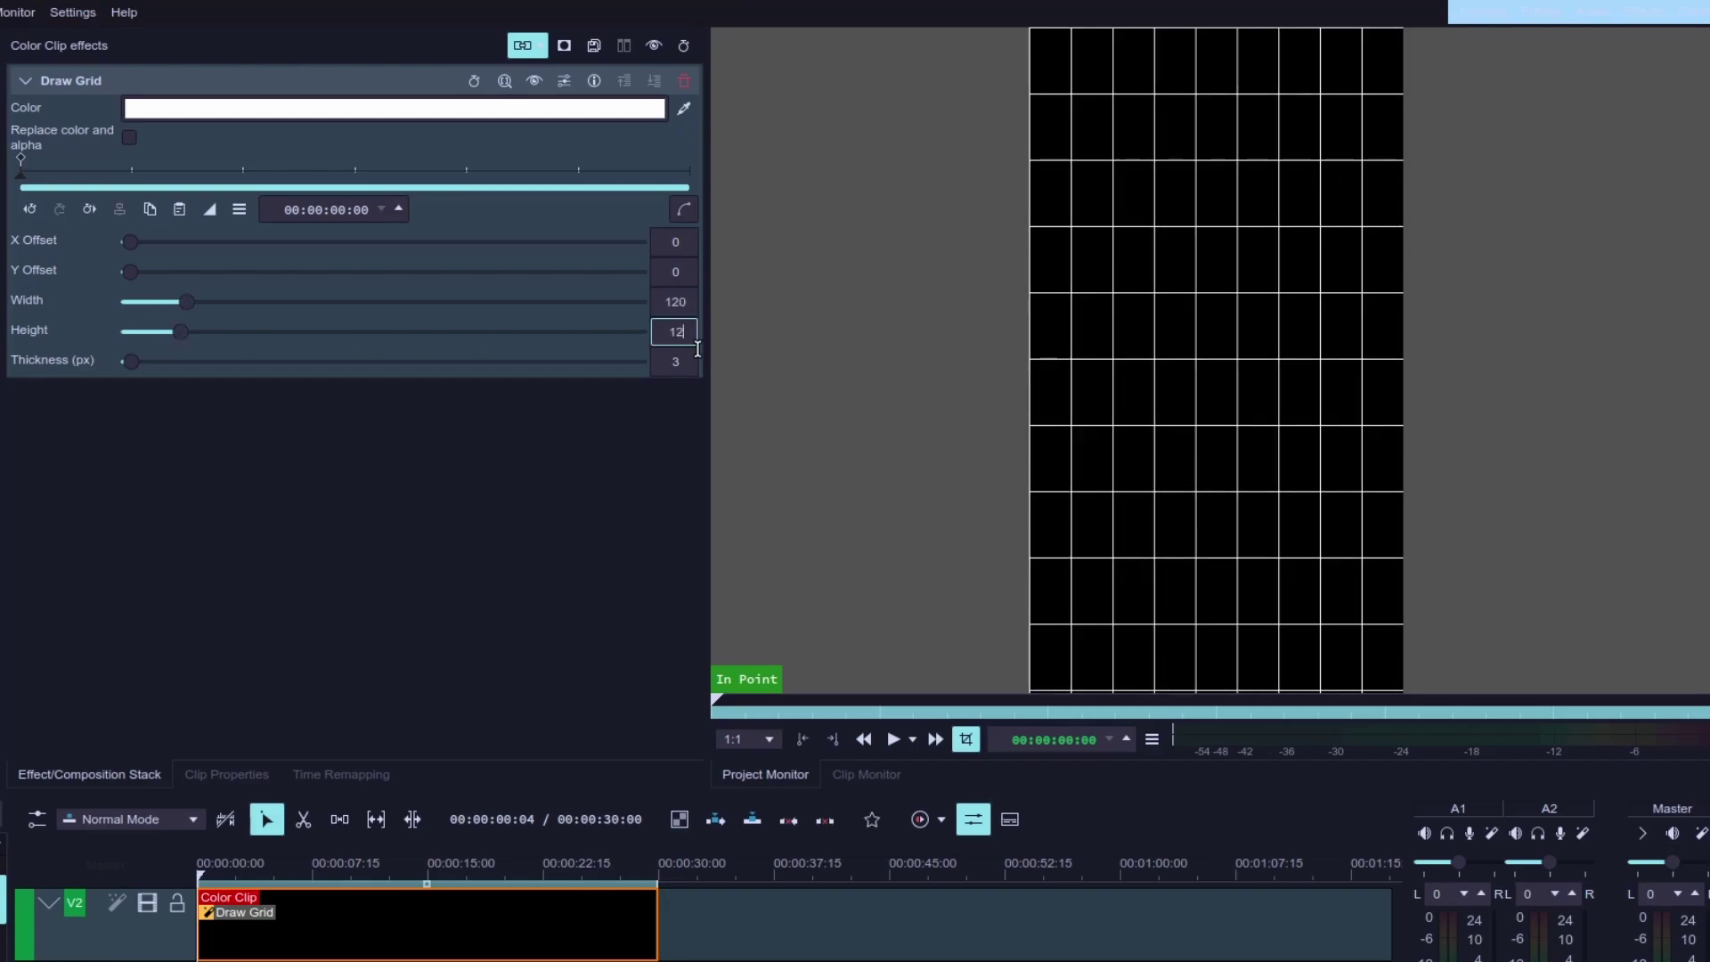
{"action": "left_click", "coordinate": [687, 248]}
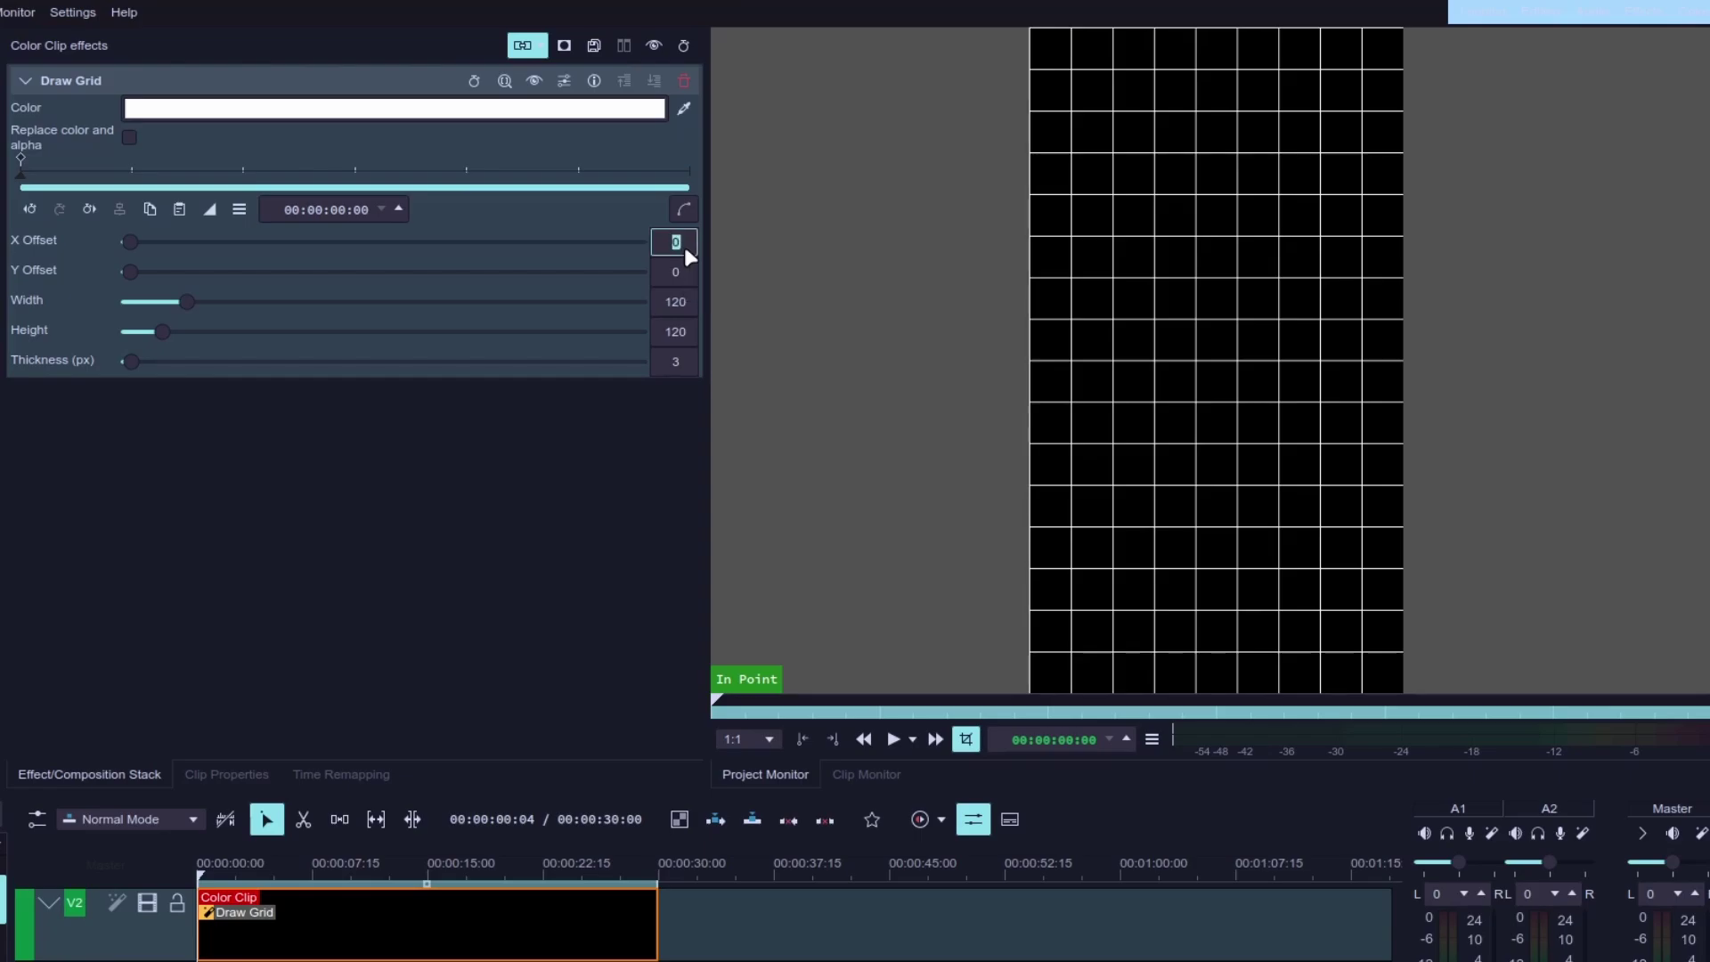
{"action": "type", "text": "60"}
{"action": "left_click", "coordinate": [691, 272]}
{"action": "key", "text": "Return"}
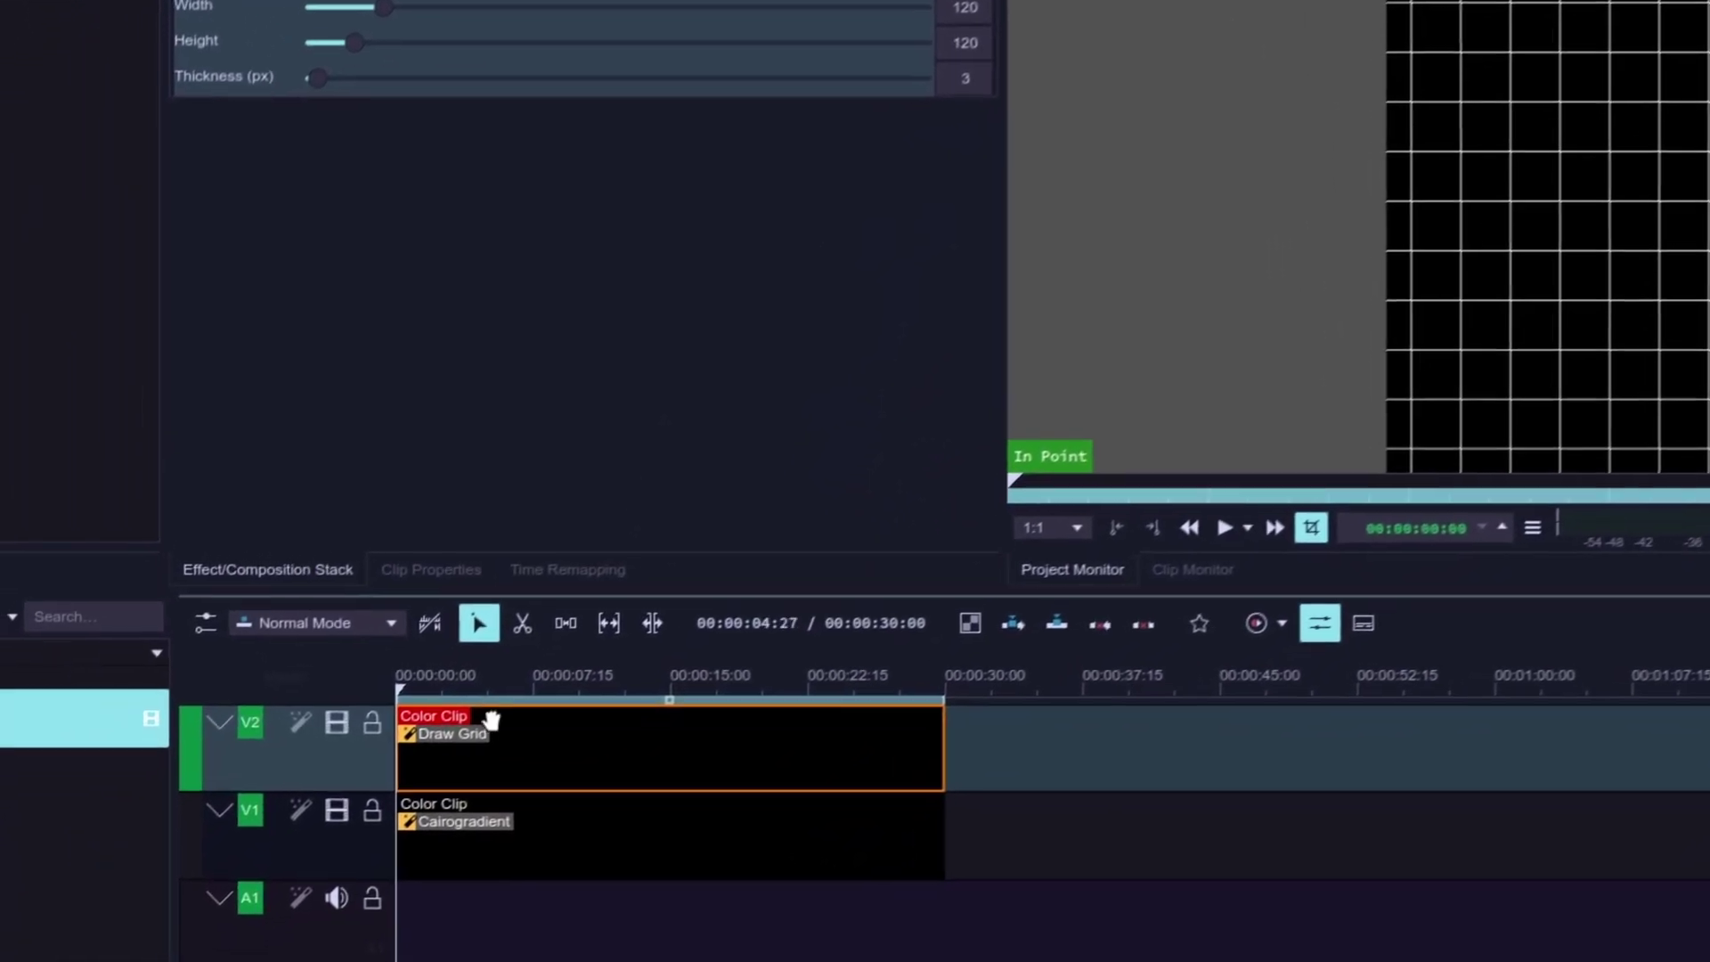
Step: Add a composition between V2 and V1 and set its blend mode to Screen
{"action": "left_click", "coordinate": [415, 790]}
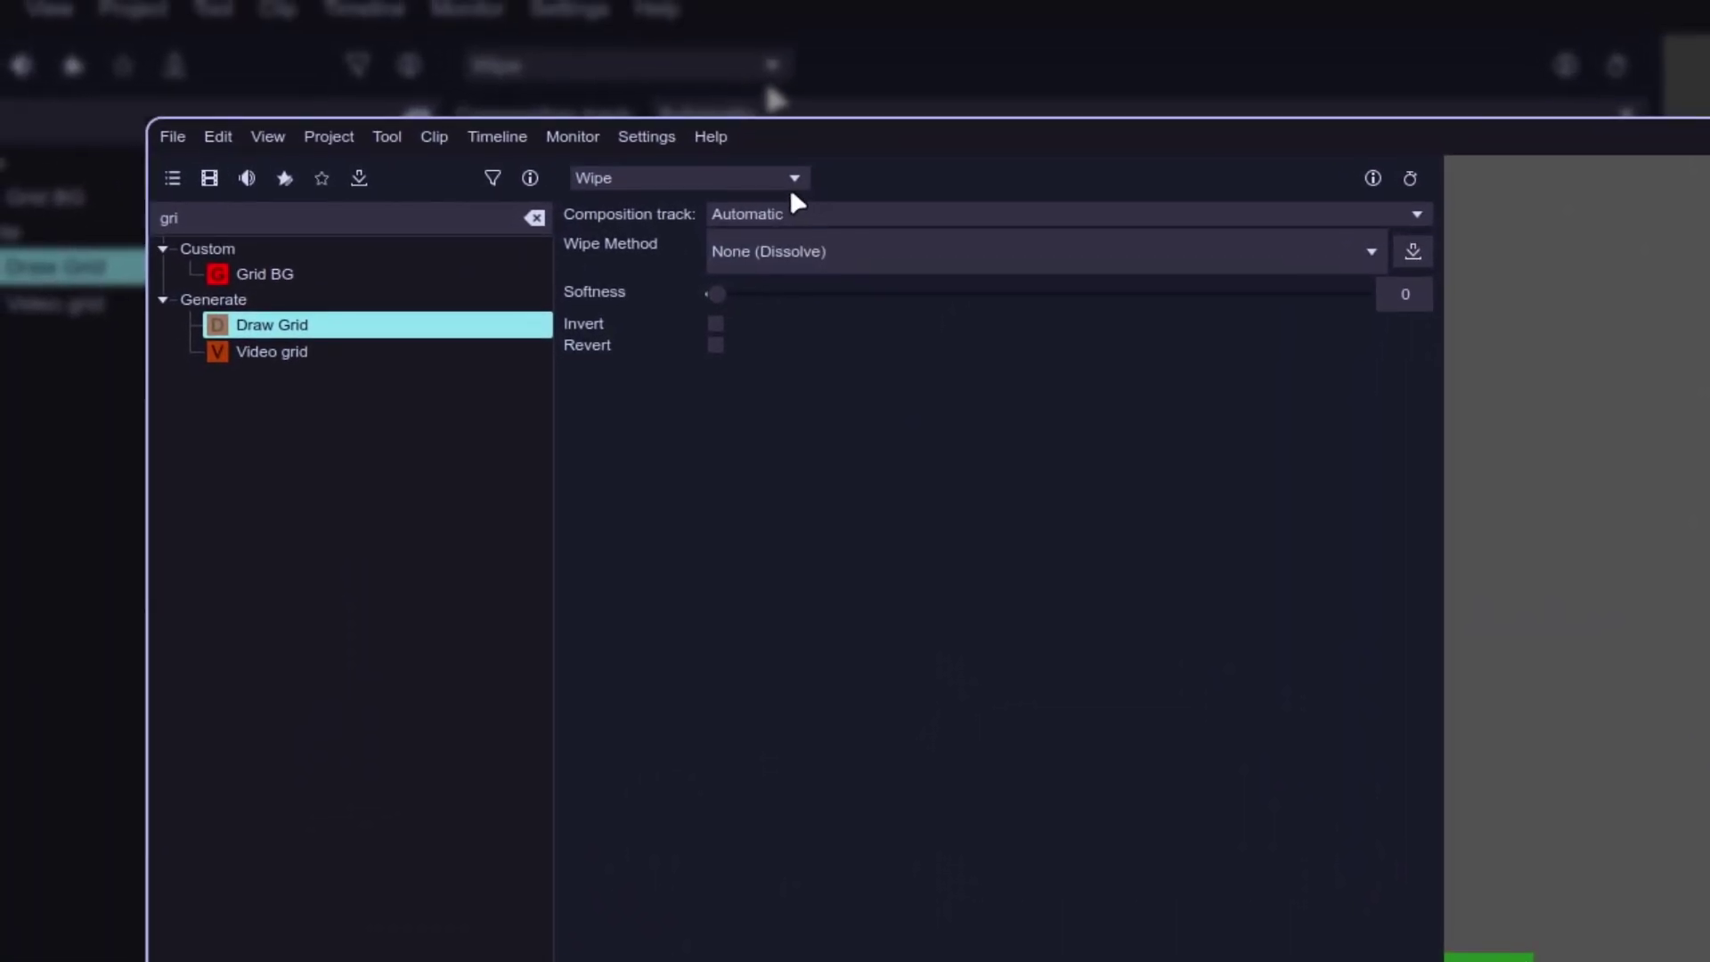
{"action": "left_click", "coordinate": [792, 178]}
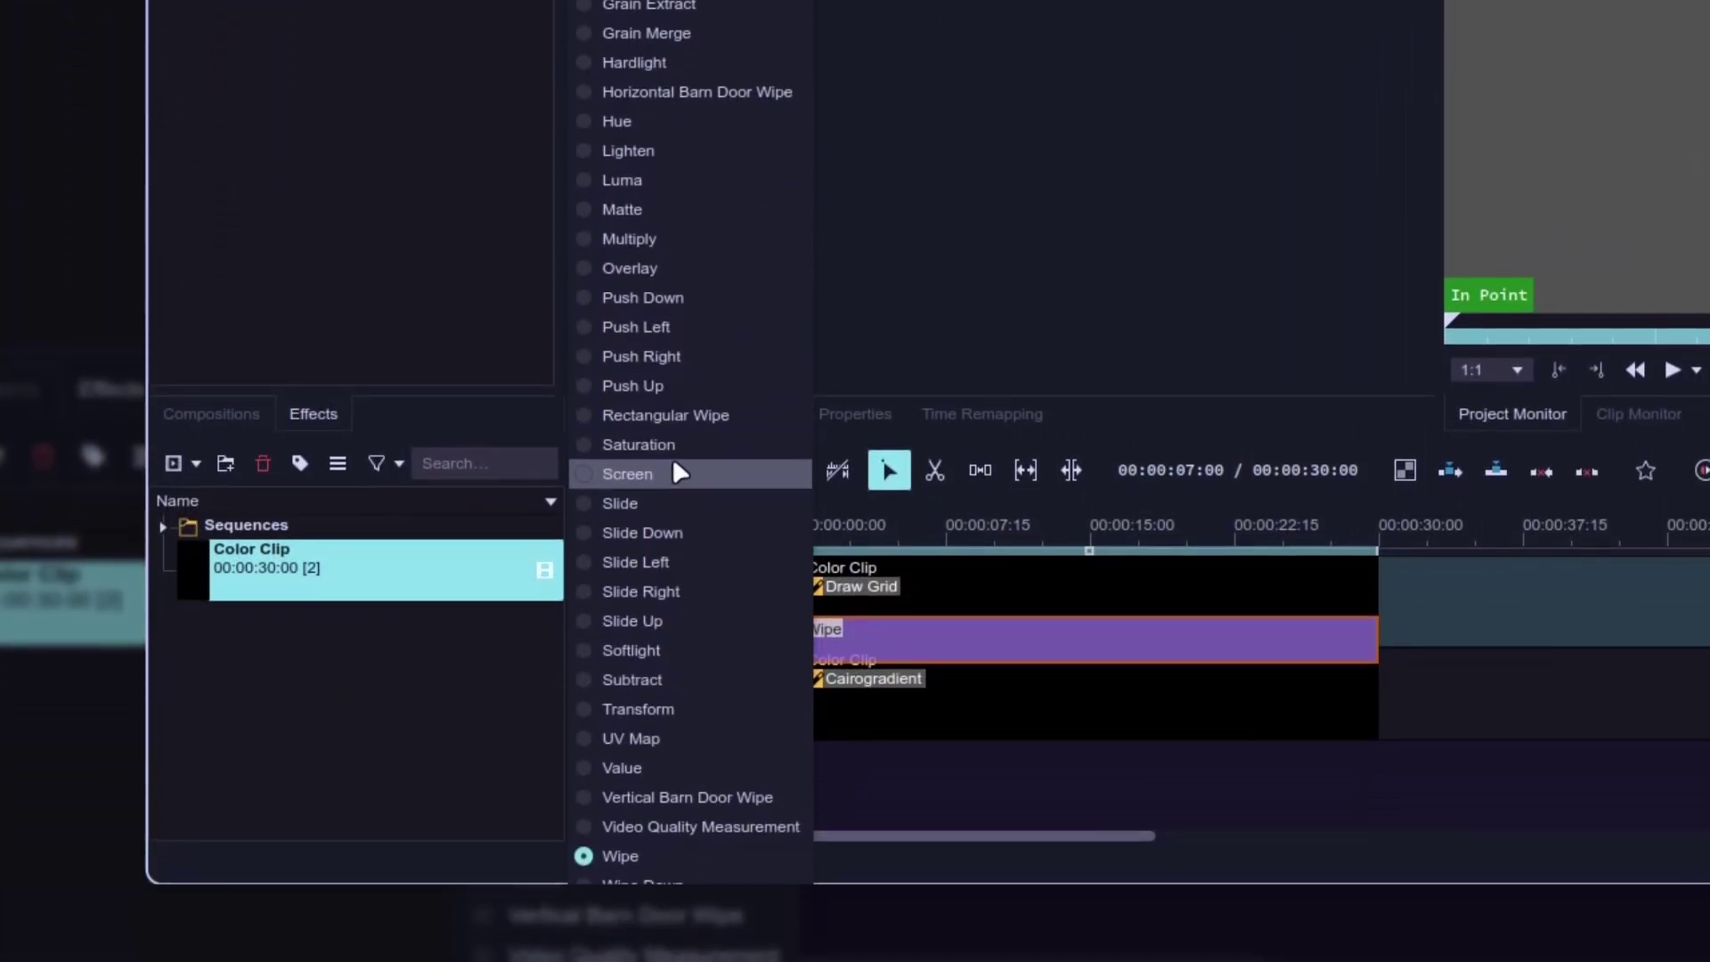
{"action": "left_click", "coordinate": [675, 468]}
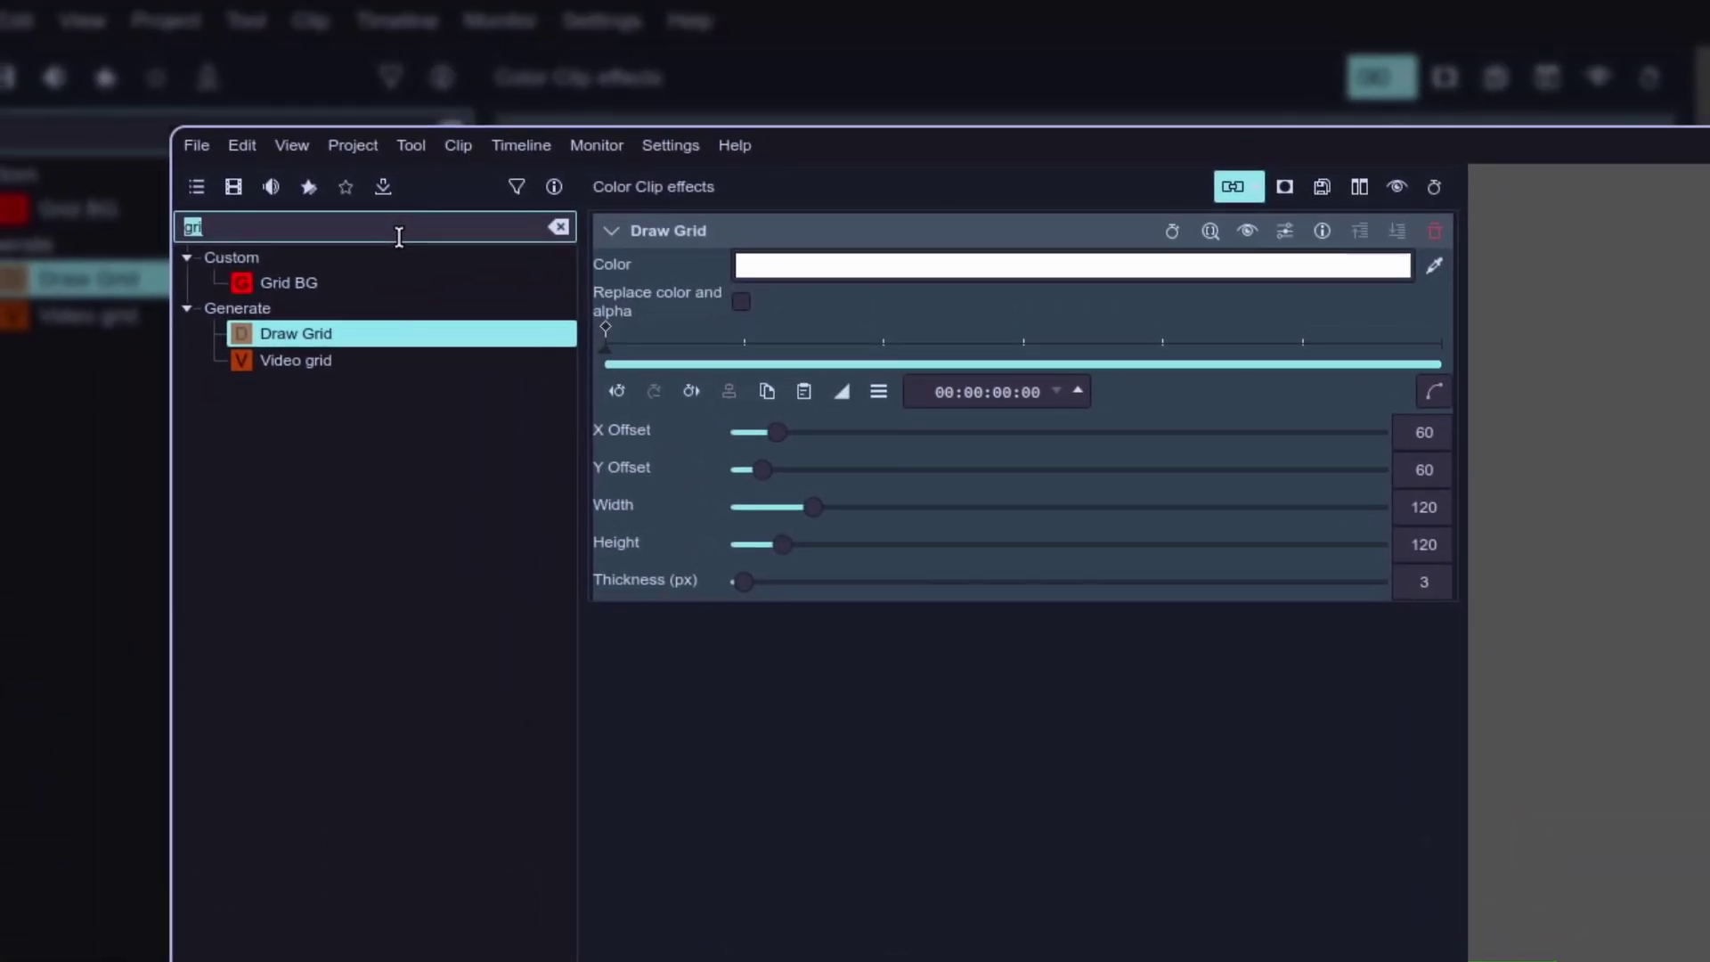
Step: Add Glow to the grid clip and raise its Blur to 85
{"action": "type", "text": "glow"}
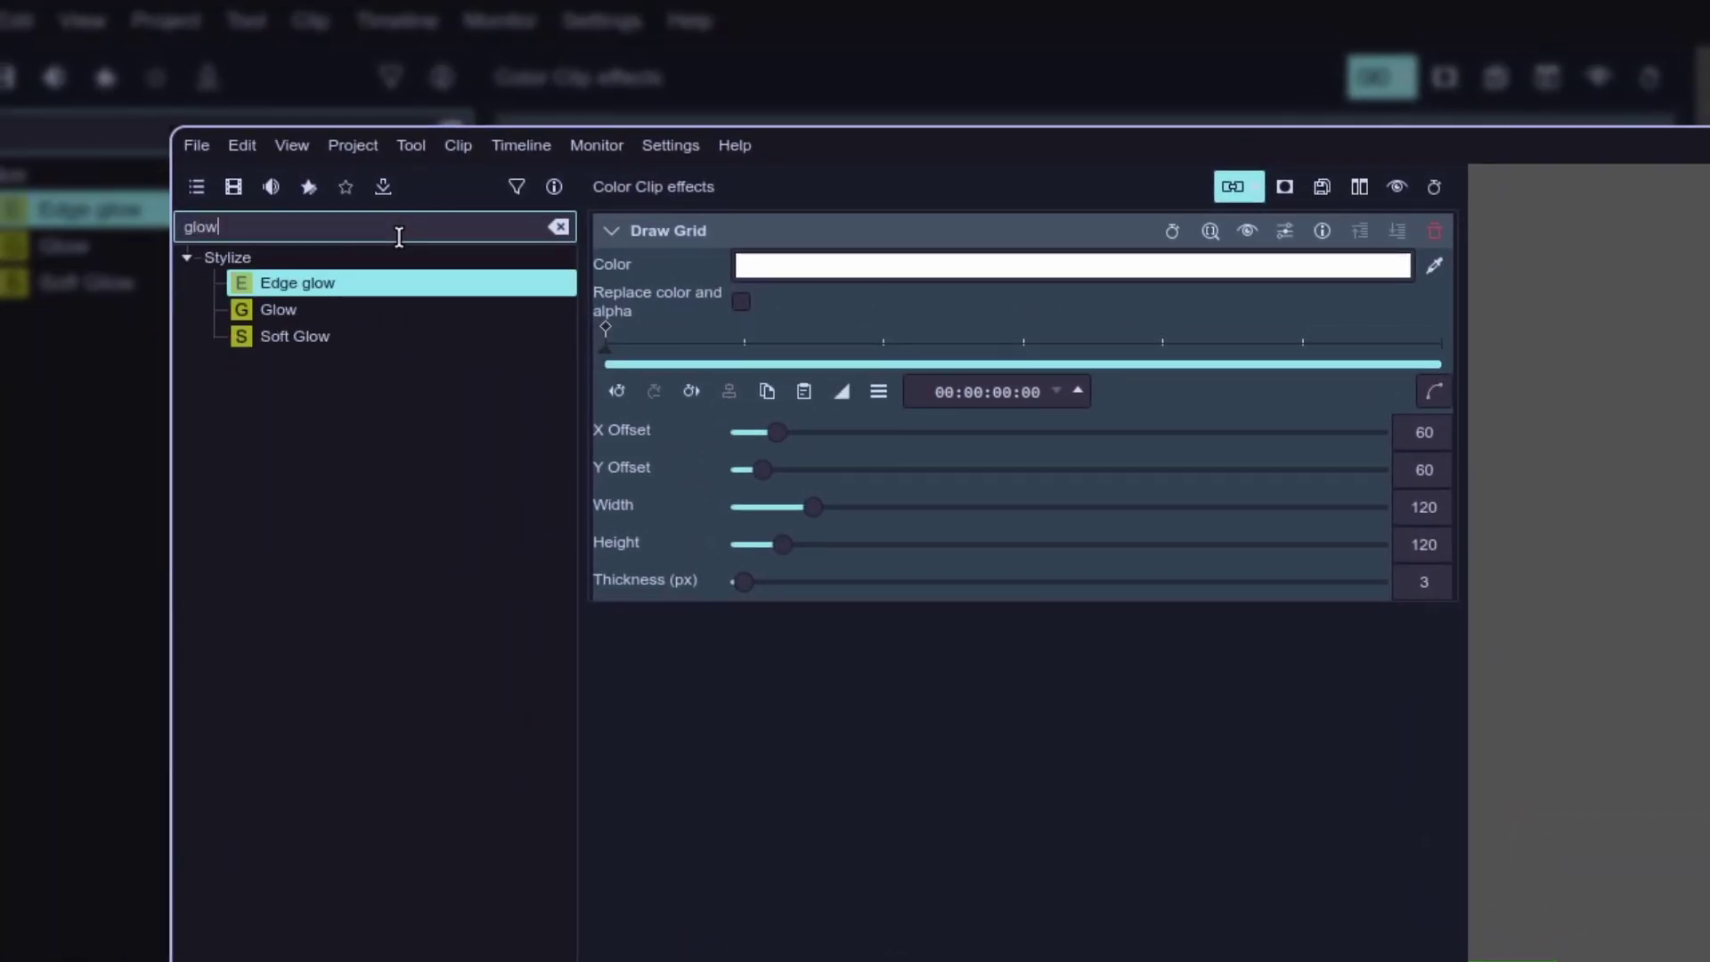
{"action": "mouse_move", "coordinate": [278, 309]}
{"action": "left_mouse_down"}
{"action": "mouse_move", "coordinate": [336, 420]}
{"action": "mouse_move", "coordinate": [1005, 727]}
{"action": "mouse_move", "coordinate": [991, 708]}
{"action": "left_mouse_up"}
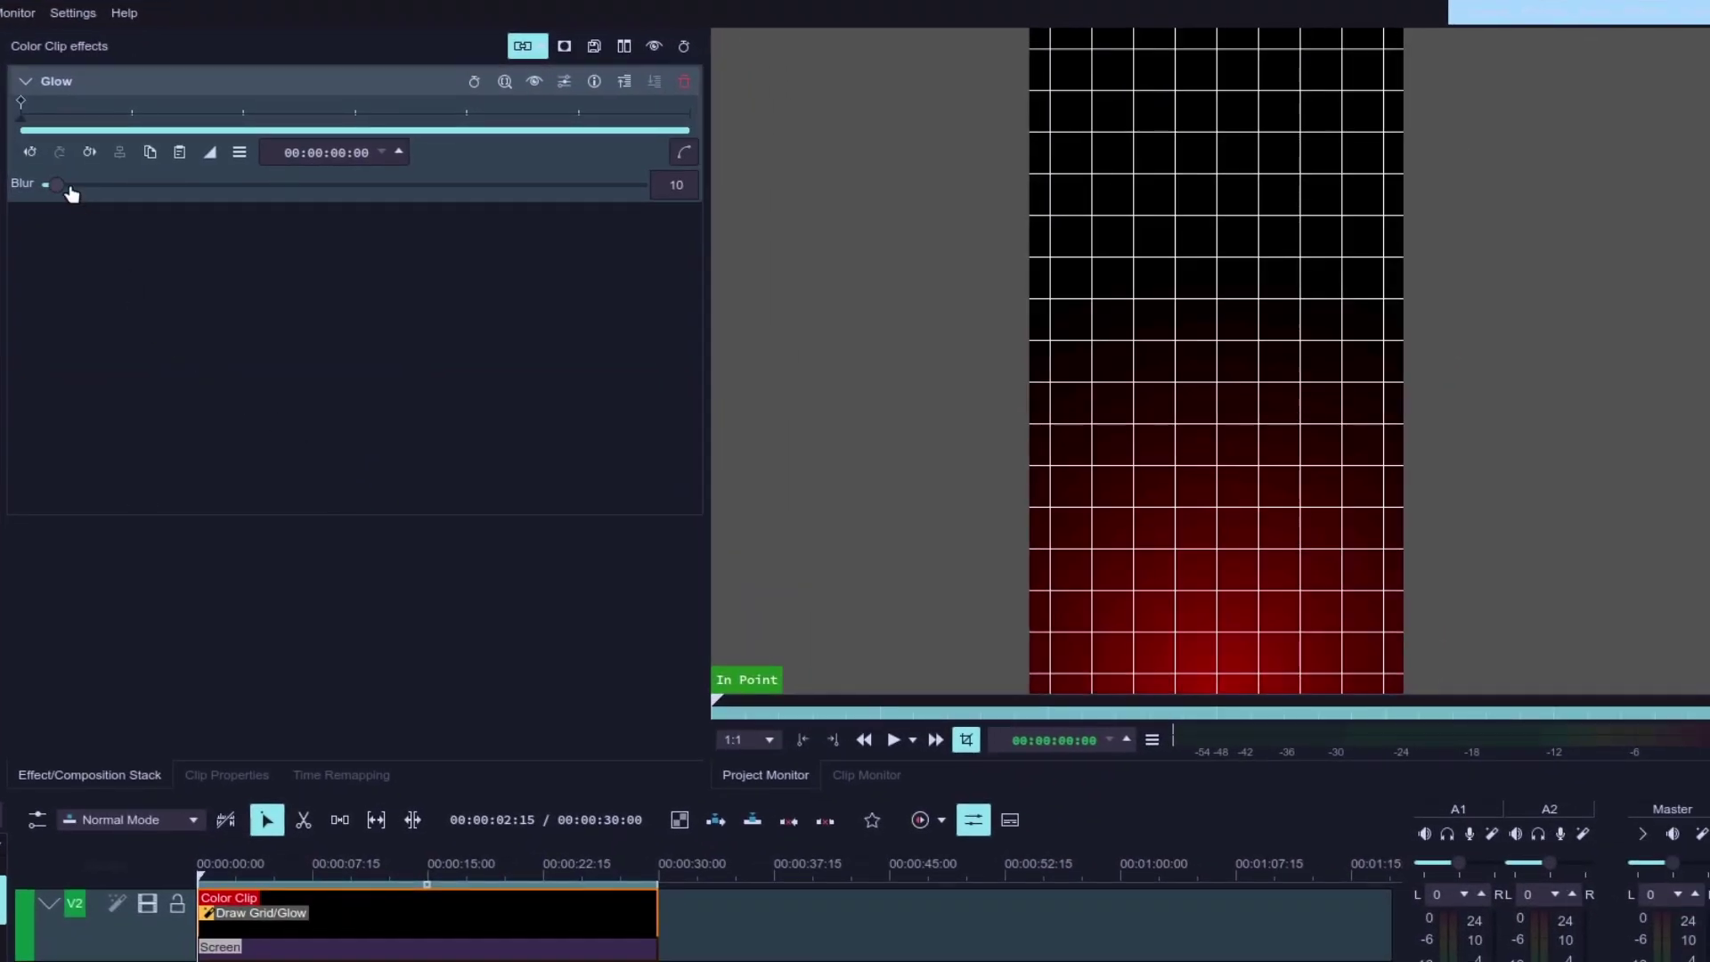
{"action": "left_click_drag", "start_coordinate": [83, 192], "coordinate": [105, 194]}
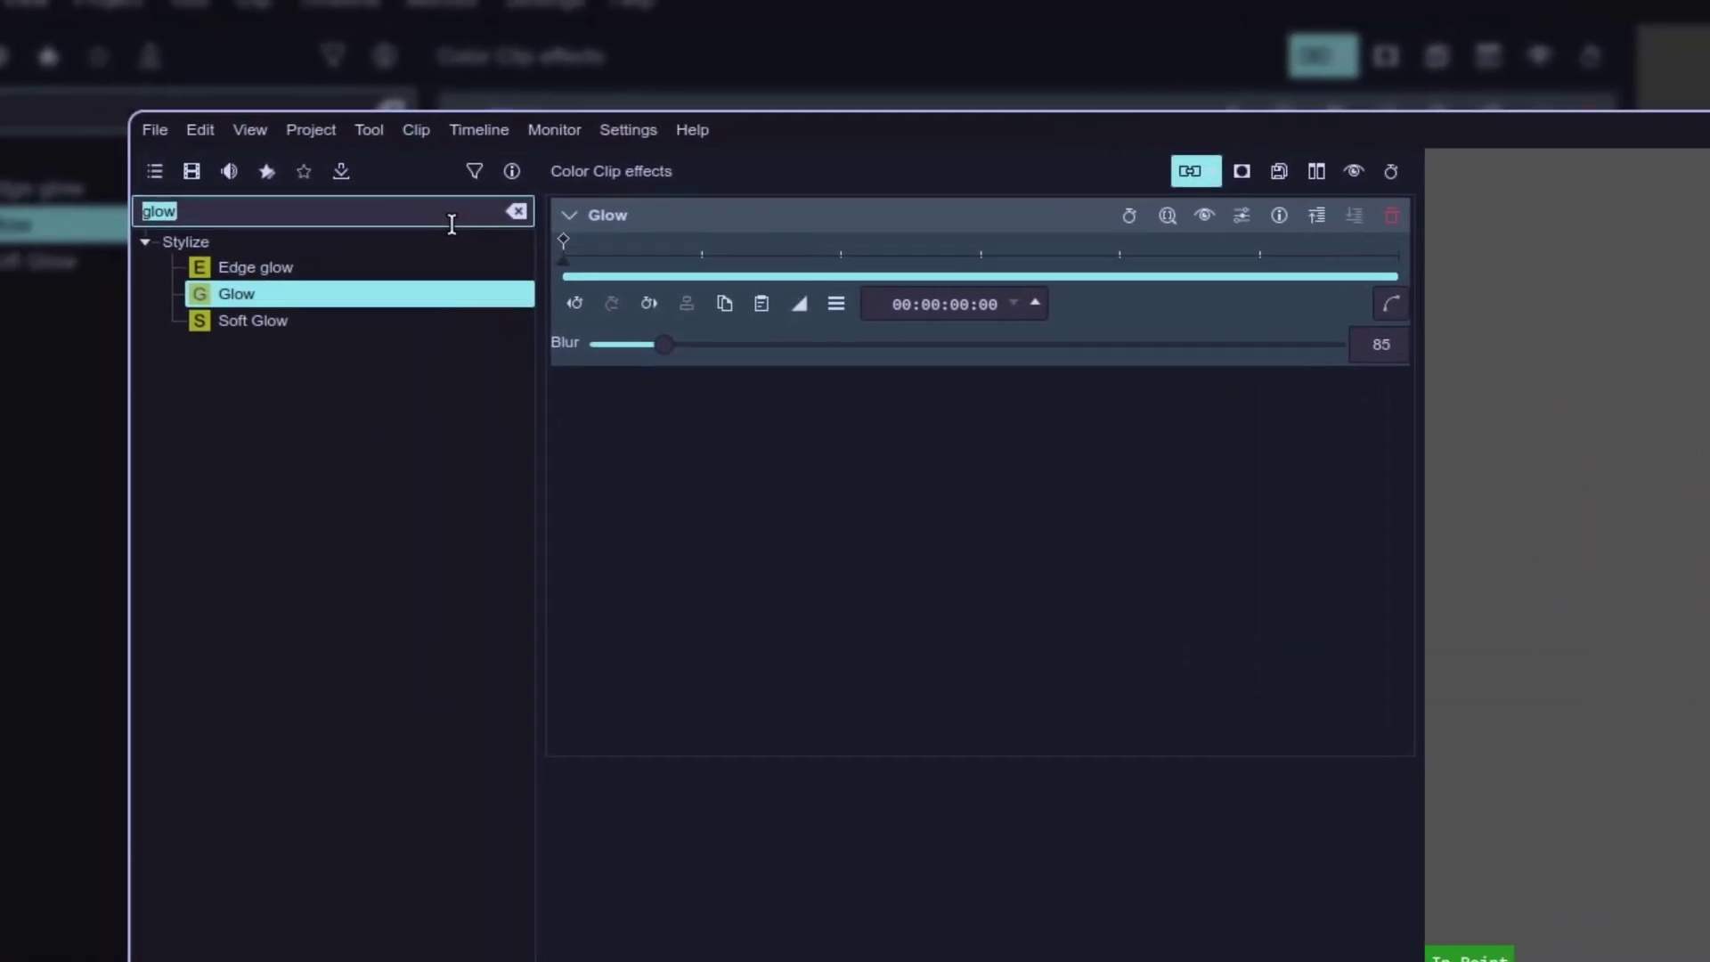
Step: Add a Vignette below Glow with Aspect ratio 766 and Softness 552
{"action": "type", "text": "vign"}
{"action": "left_click_drag", "start_coordinate": [359, 267], "coordinate": [713, 484]}
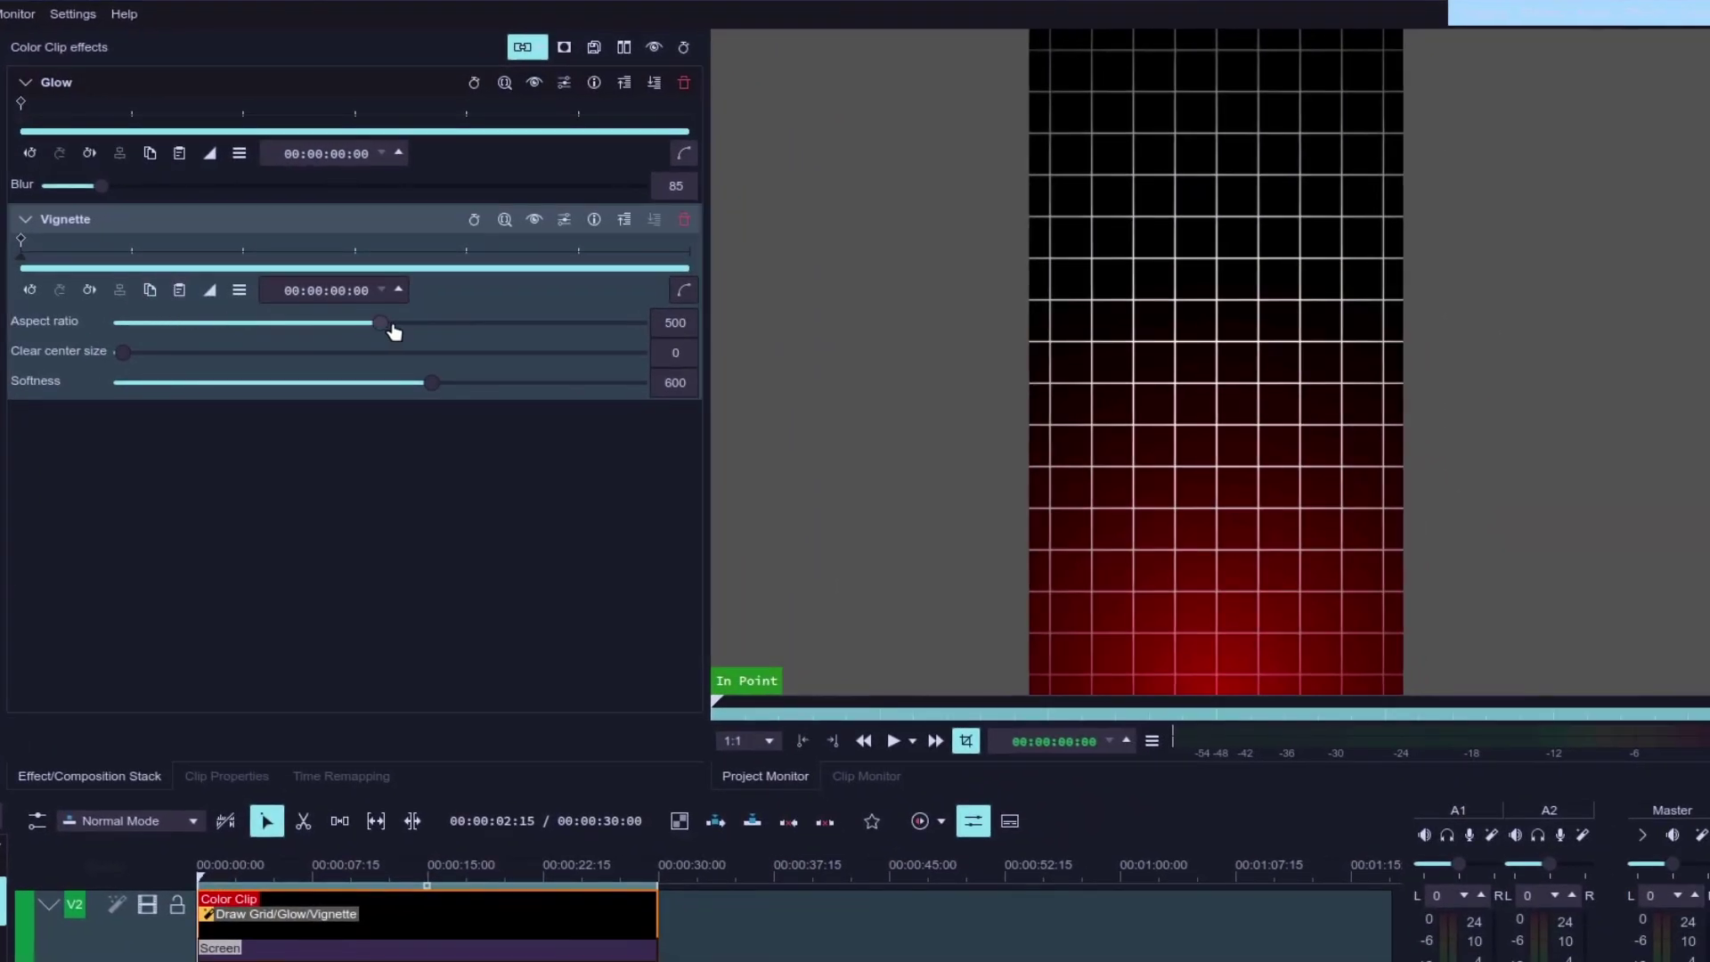
{"action": "left_click_drag", "start_coordinate": [500, 328], "coordinate": [538, 328]}
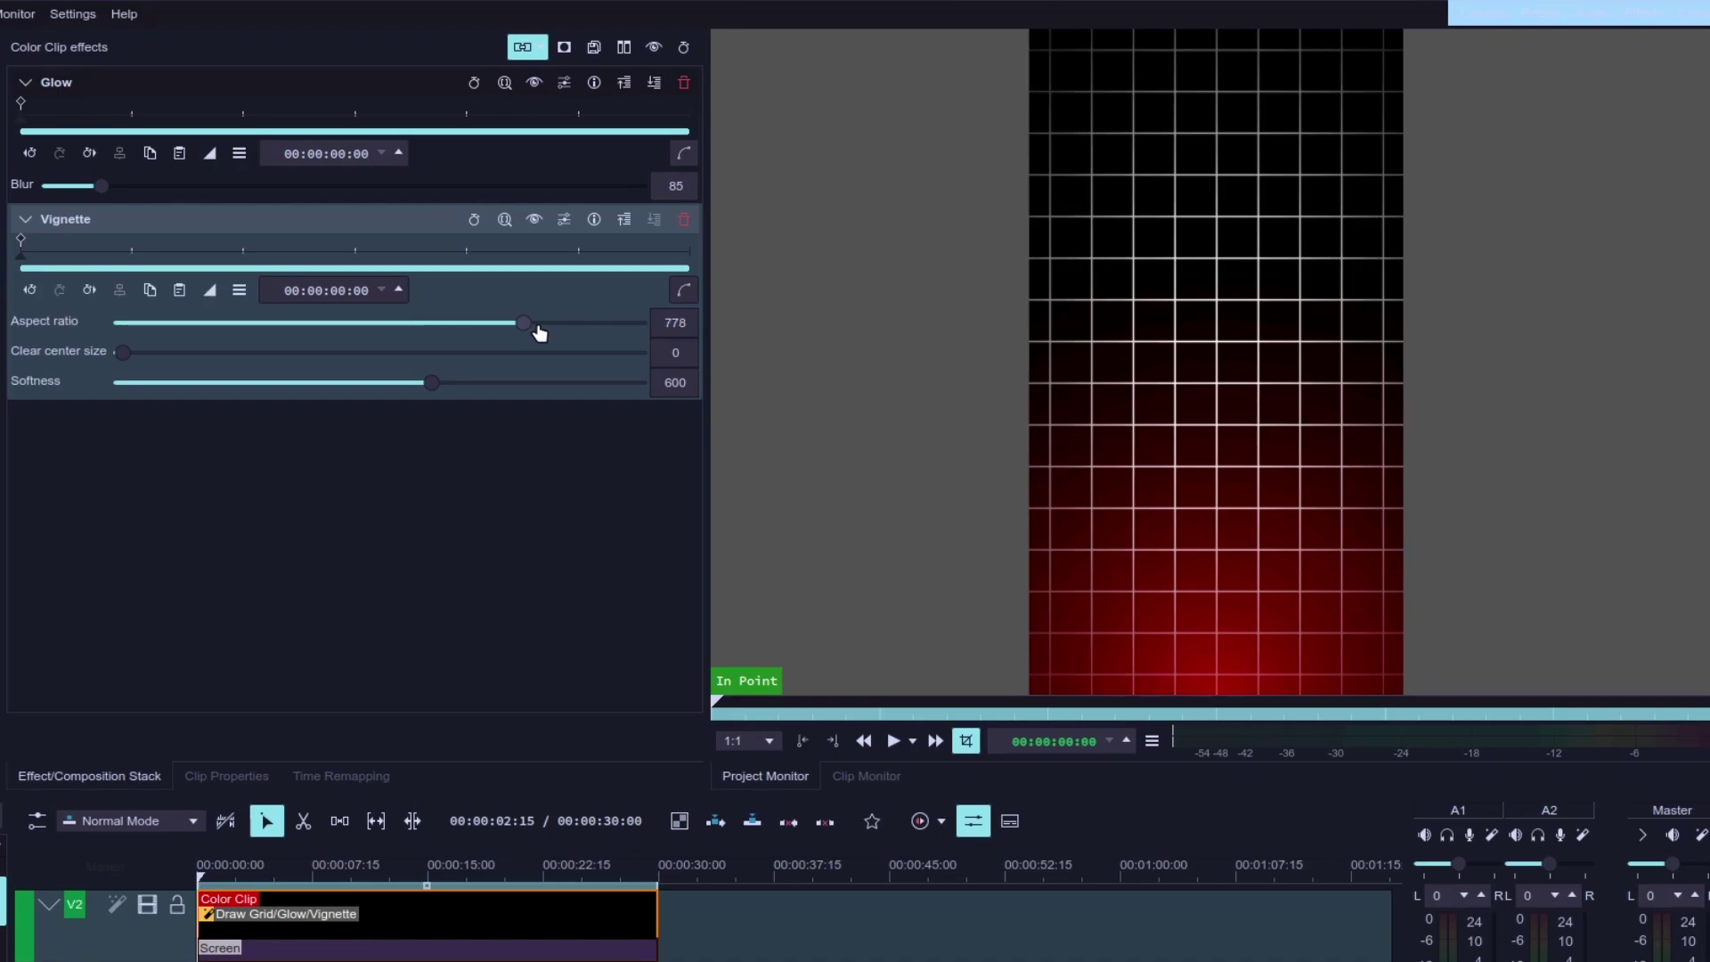
{"action": "left_click_drag", "start_coordinate": [432, 394], "coordinate": [415, 400]}
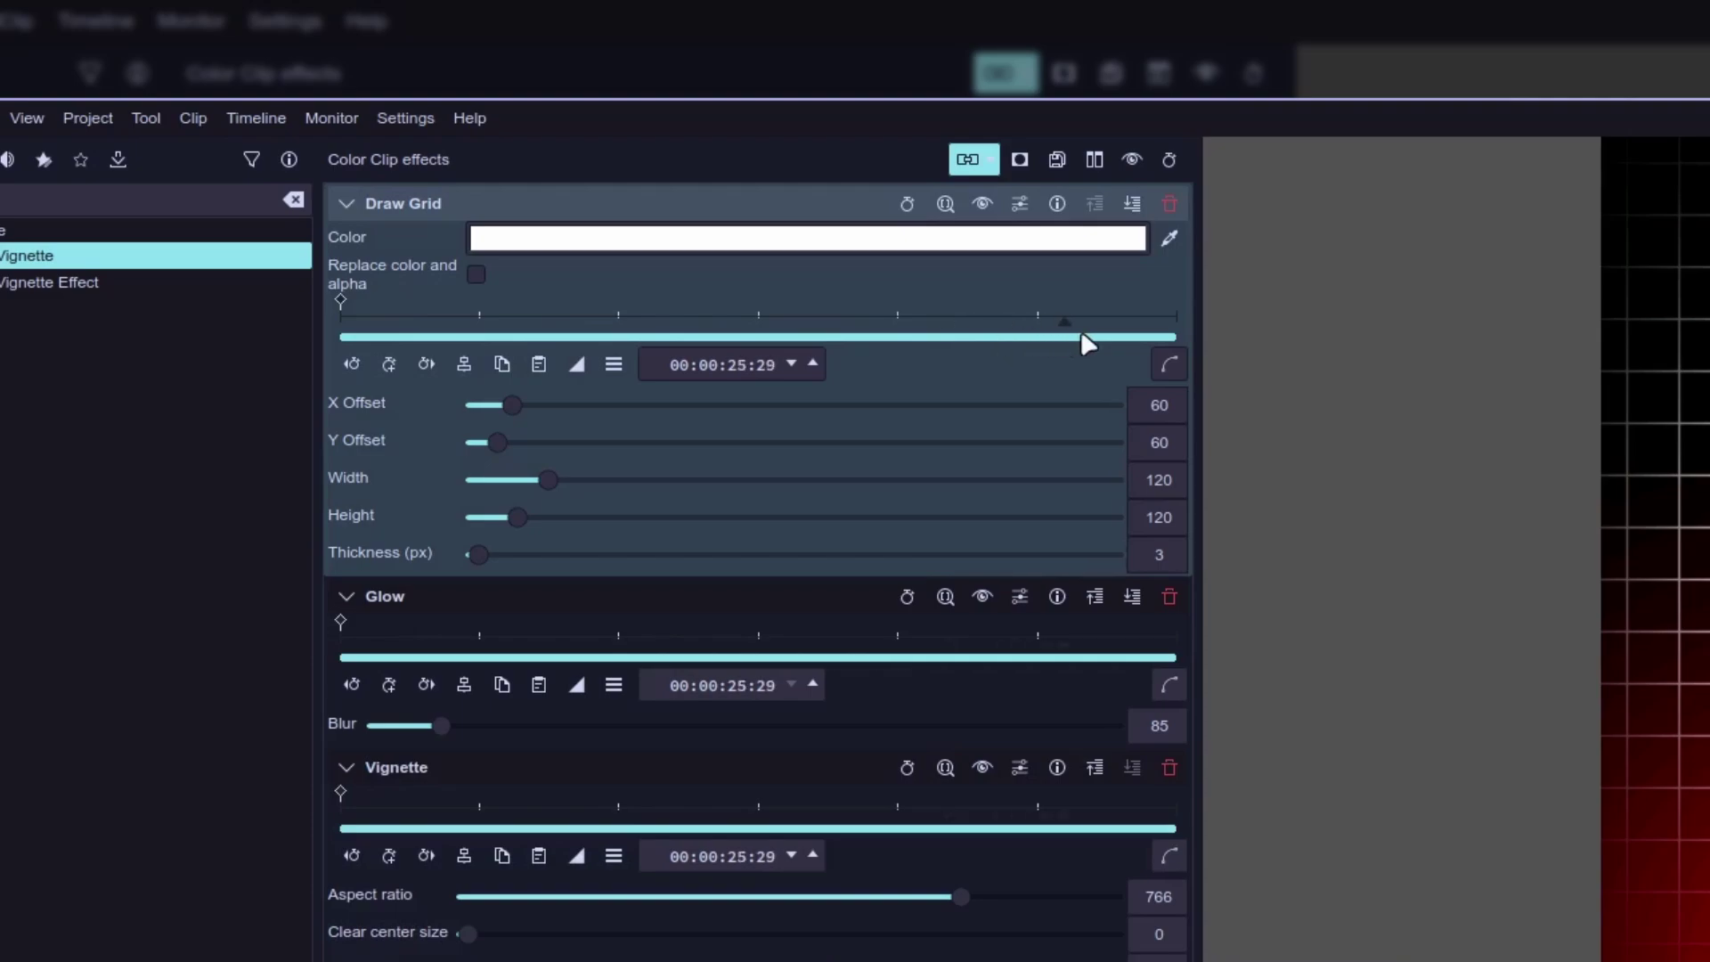
Step: Keyframe Draw Grid's Y Offset to 771 at the clip's last frame, then play from the start
{"action": "left_click_drag", "start_coordinate": [1081, 335], "coordinate": [1198, 328]}
{"action": "left_click_drag", "start_coordinate": [504, 454], "coordinate": [743, 438]}
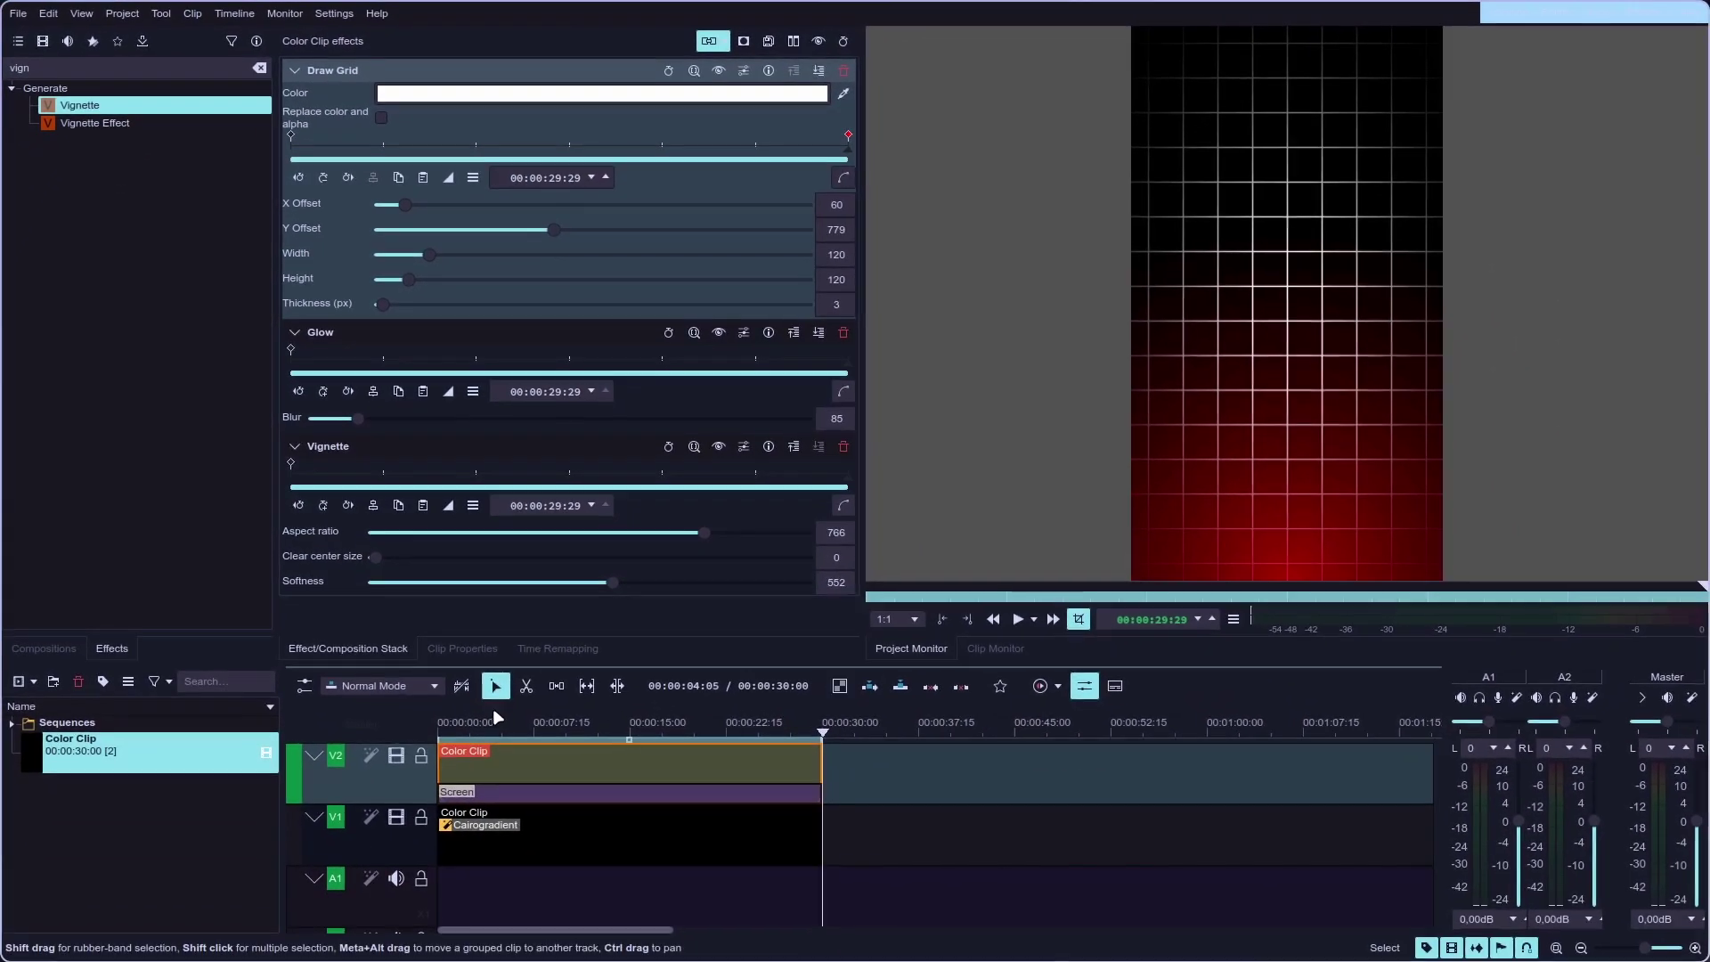
{"action": "left_click", "coordinate": [439, 723]}
{"action": "key", "text": "space"}
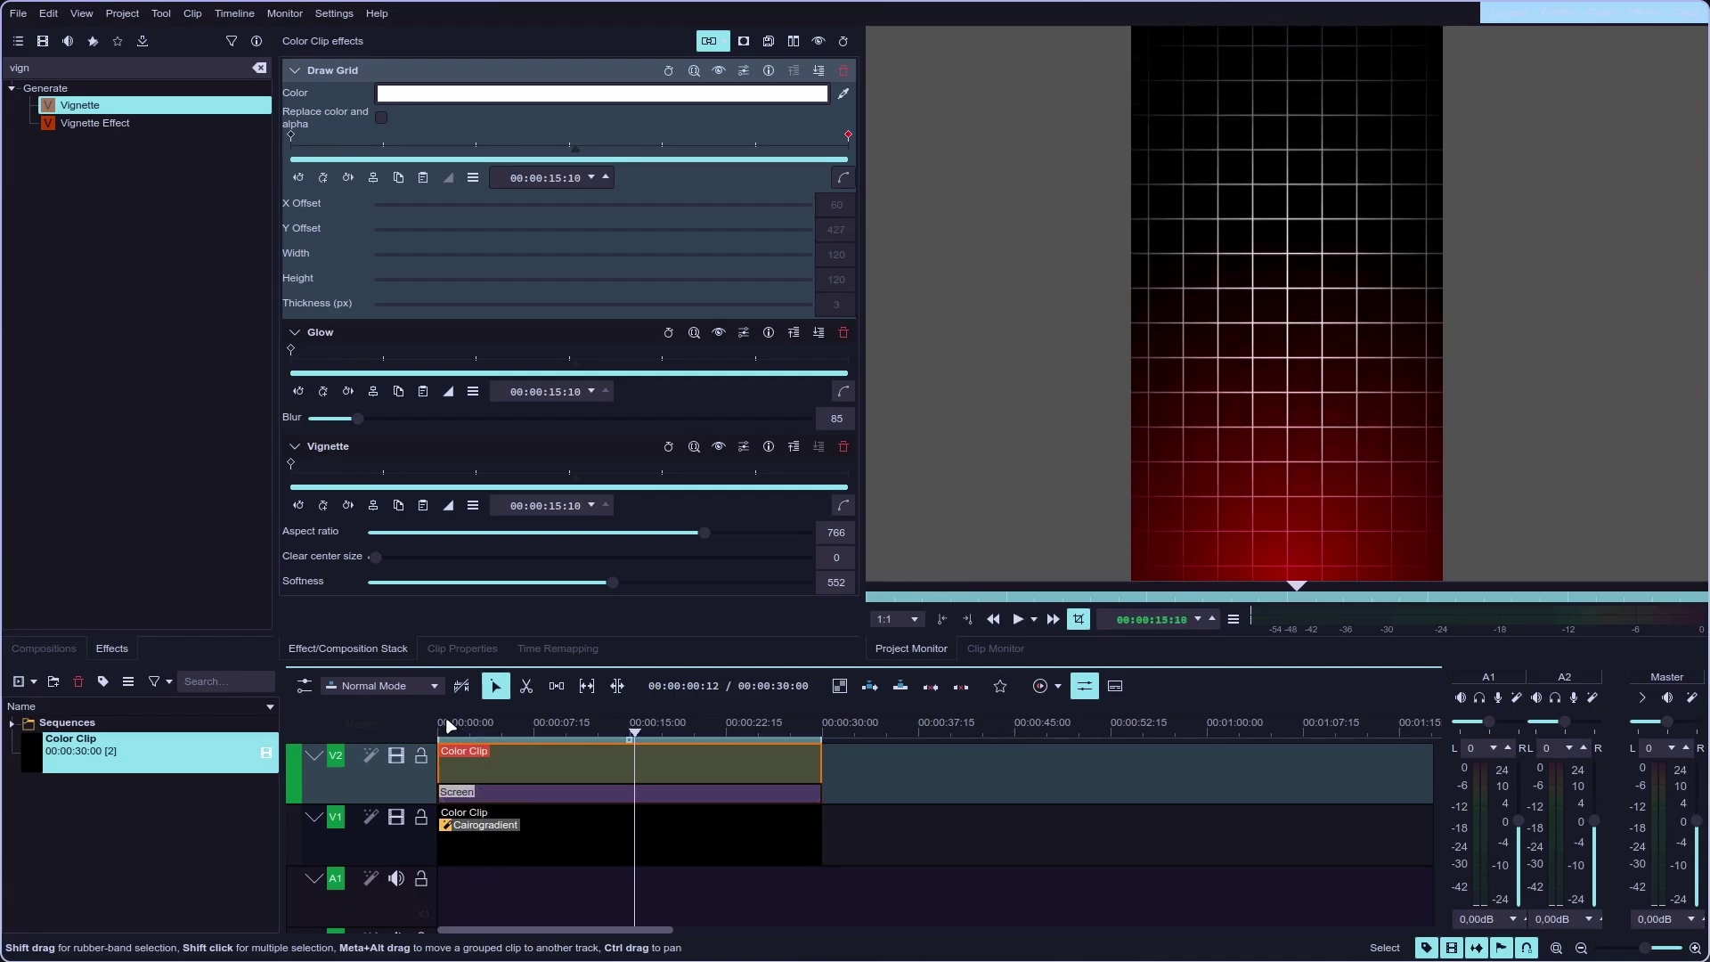
Step: Set the V1 gradient's end colour to dark blue (#00007f), then begin choosing green #00aa00
{"action": "left_click", "coordinate": [569, 824]}
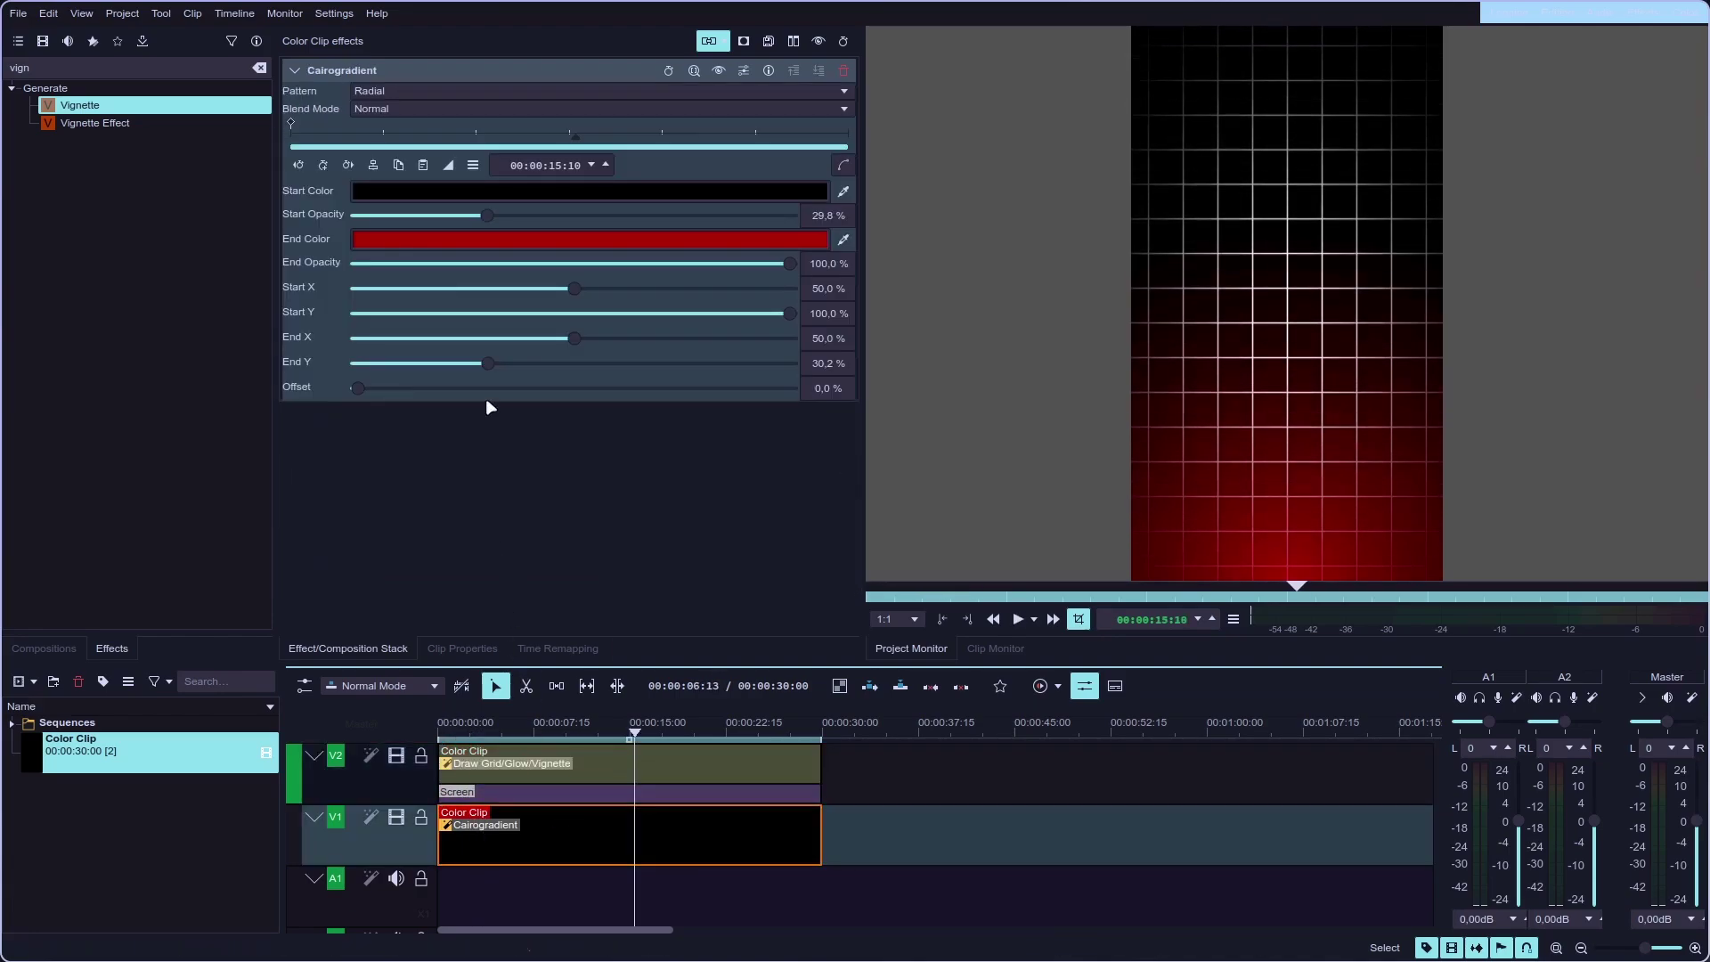
{"action": "left_click", "coordinate": [532, 246]}
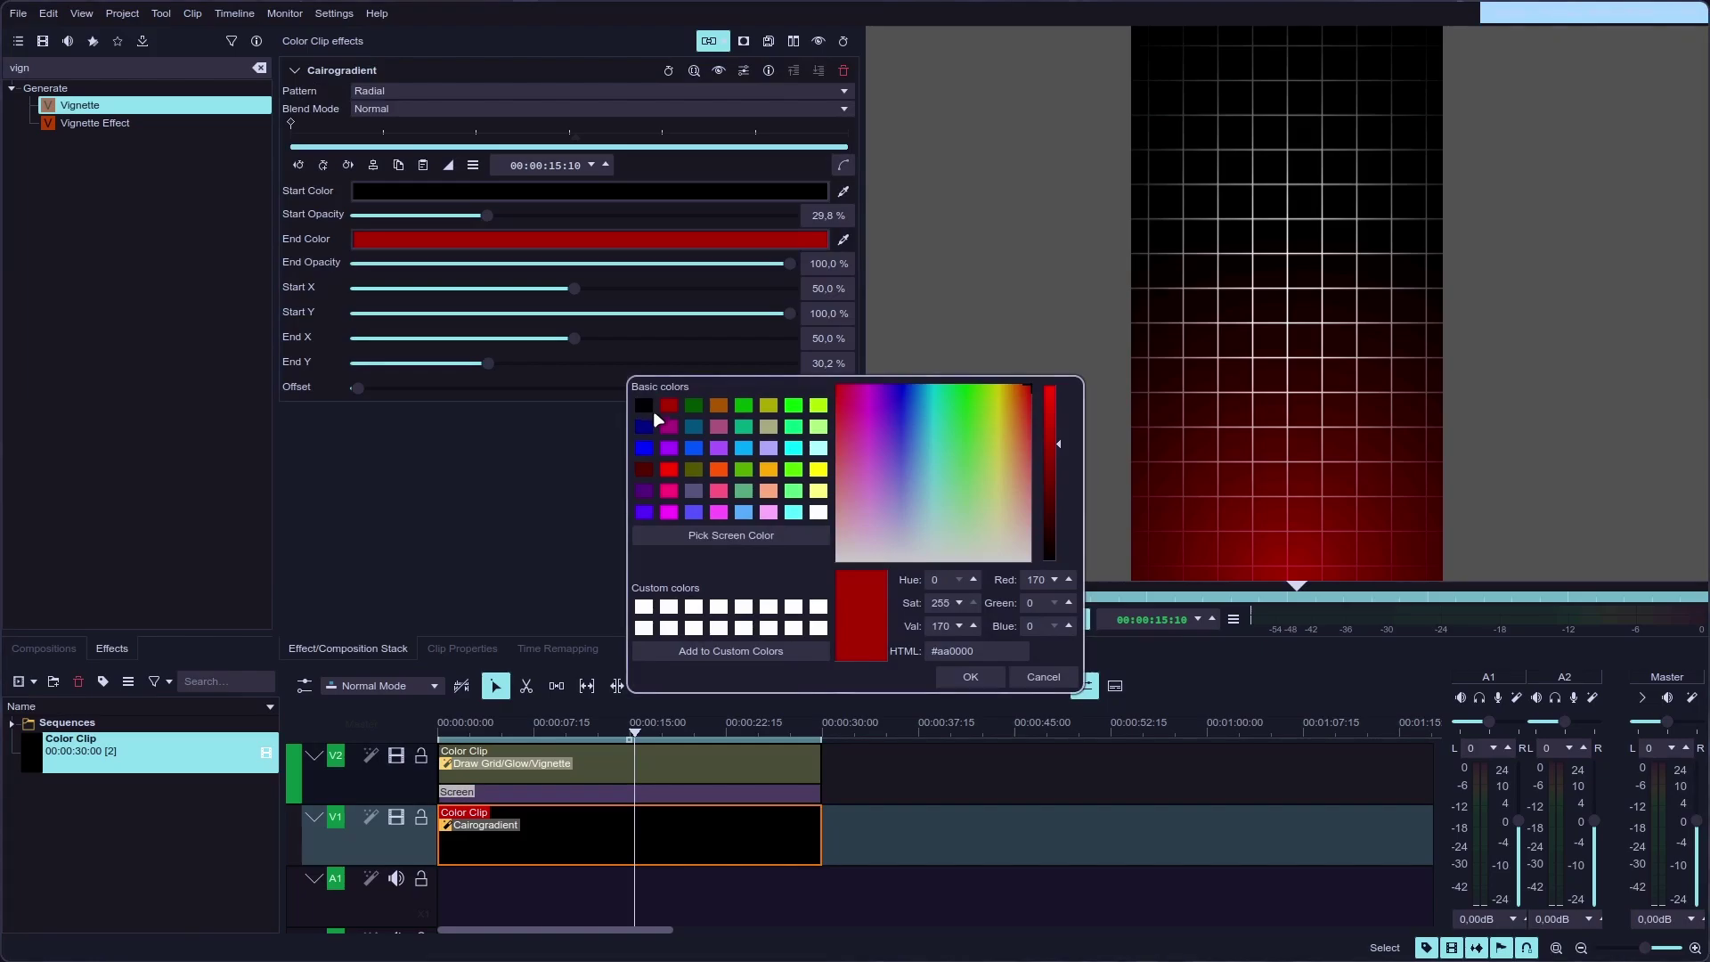
{"action": "left_click", "coordinate": [651, 431]}
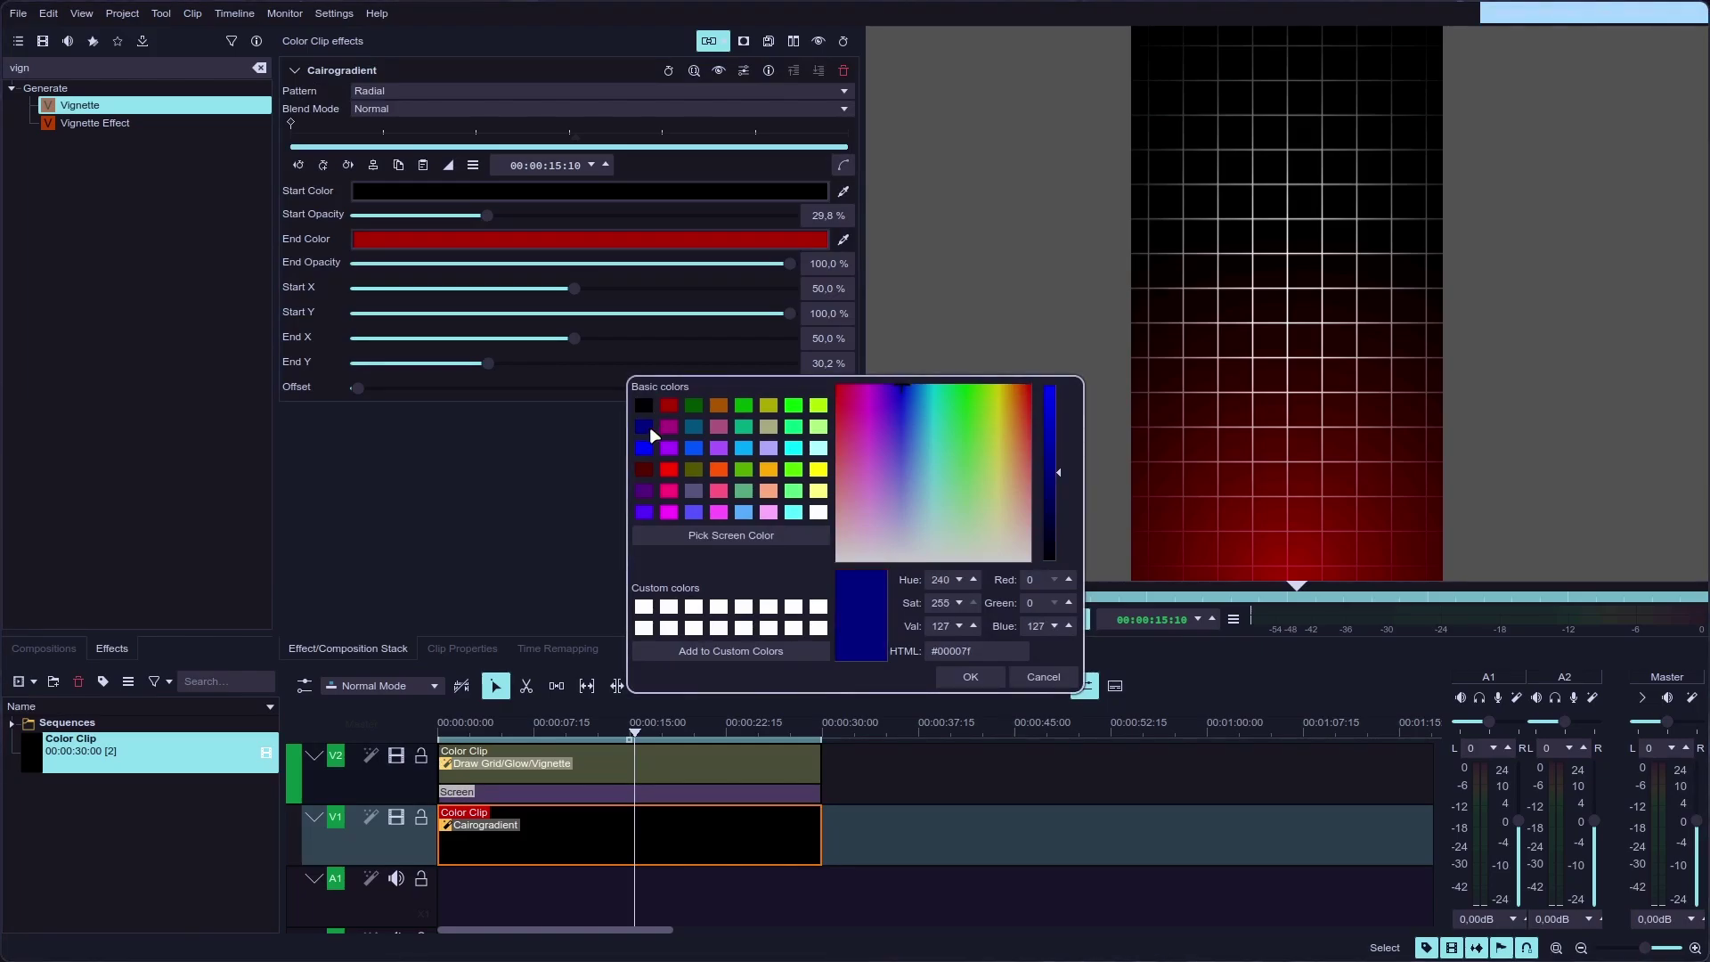
{"action": "left_click", "coordinate": [968, 678]}
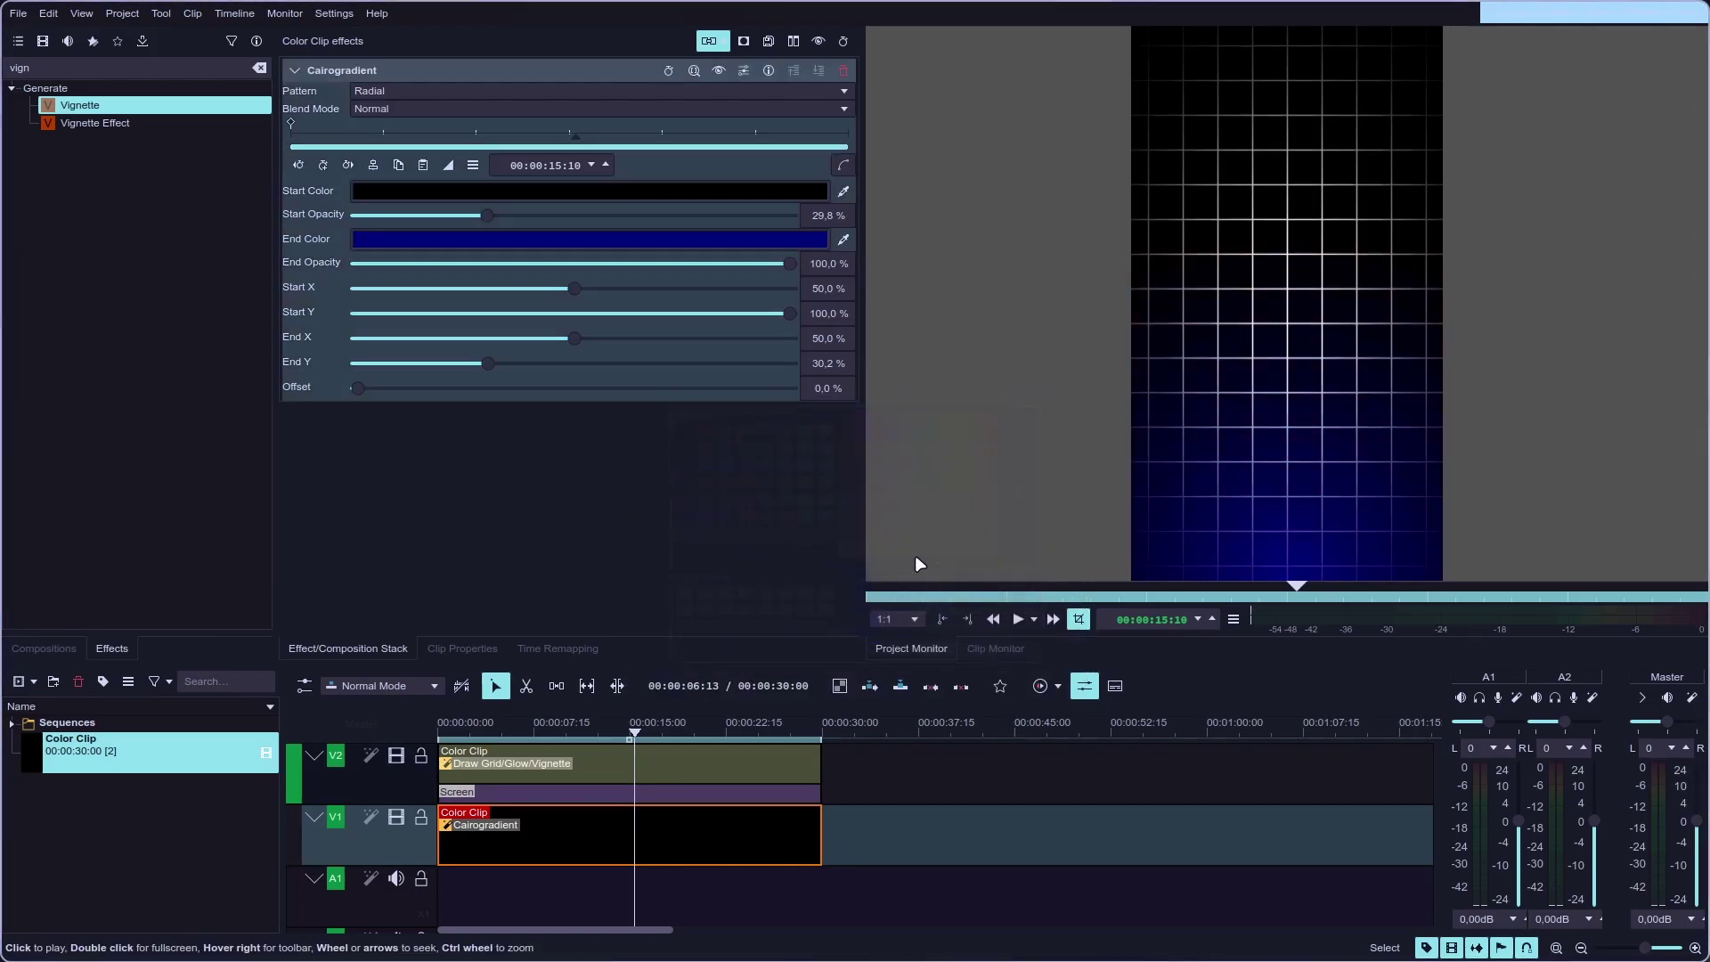
{"action": "left_click", "coordinate": [733, 240]}
{"action": "left_click", "coordinate": [743, 405]}
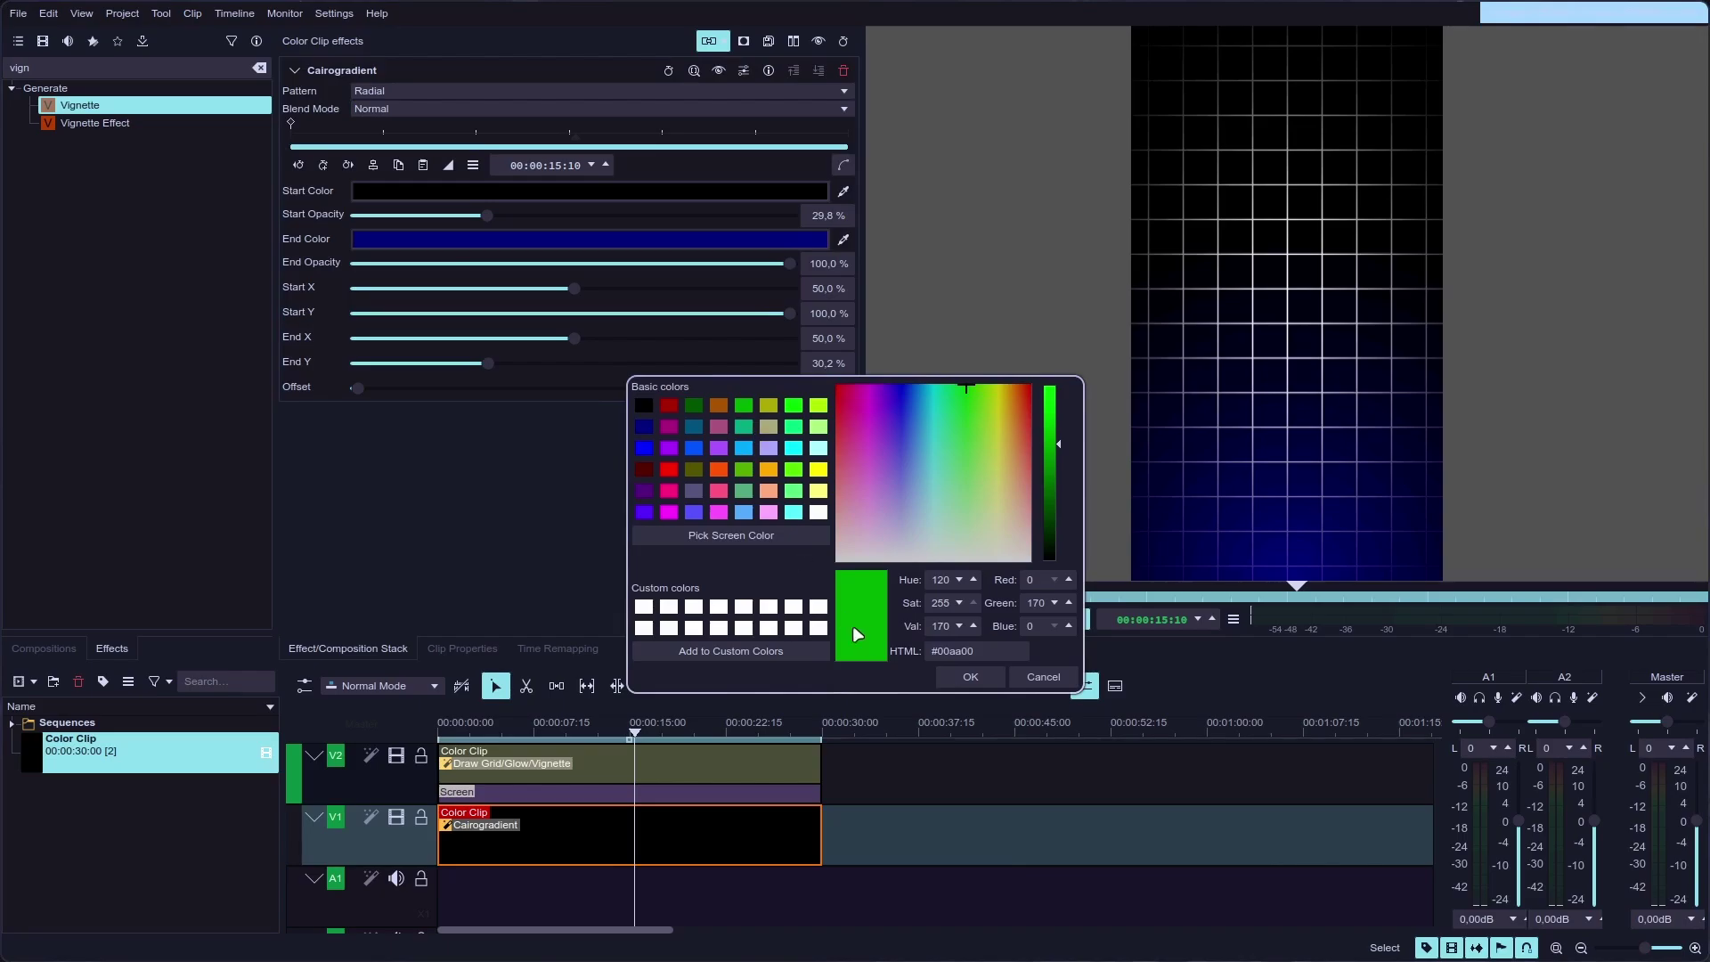